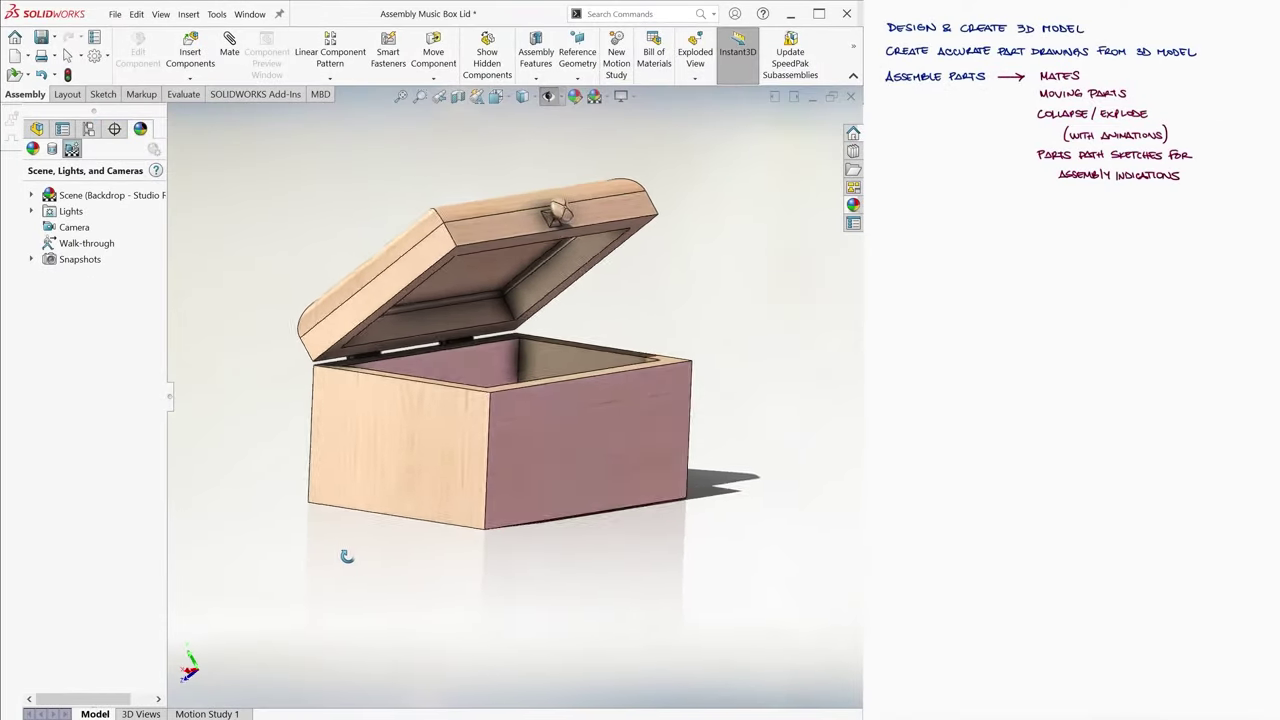
Step: Orbit and zoom the finished music box to inspect its underside, sides and interior
{"action": "mouse_move", "coordinate": [345, 558]}
{"action": "middle_mouse_down"}
{"action": "mouse_move", "coordinate": [417, 524]}
{"action": "mouse_move", "coordinate": [480, 528]}
{"action": "mouse_move", "coordinate": [517, 543]}
{"action": "mouse_move", "coordinate": [524, 580]}
{"action": "mouse_move", "coordinate": [530, 526]}
{"action": "middle_mouse_up"}
{"action": "scroll", "coordinate": [487, 438], "scroll_direction": "down", "scroll_amount": 3}
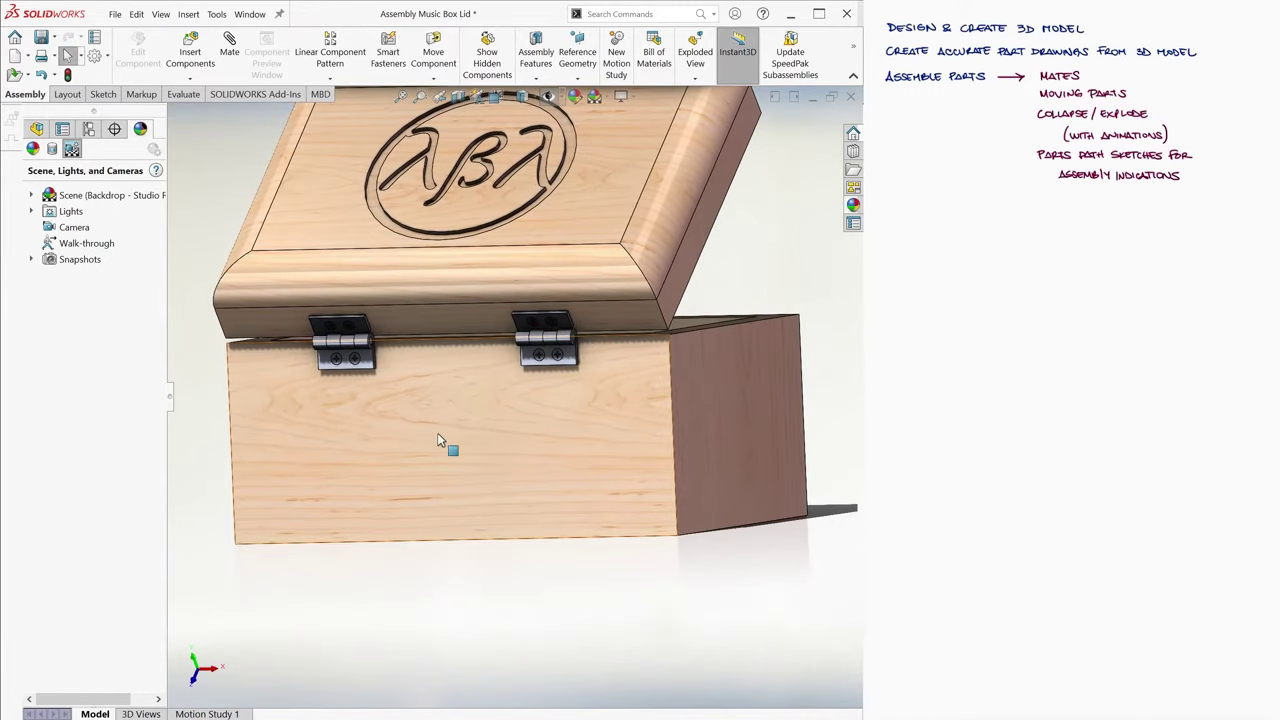
{"action": "scroll", "coordinate": [475, 400], "scroll_direction": "up", "scroll_amount": 2}
{"action": "mouse_move", "coordinate": [486, 417]}
{"action": "middle_mouse_down"}
{"action": "mouse_move", "coordinate": [451, 417]}
{"action": "mouse_move", "coordinate": [293, 322]}
{"action": "middle_mouse_up"}
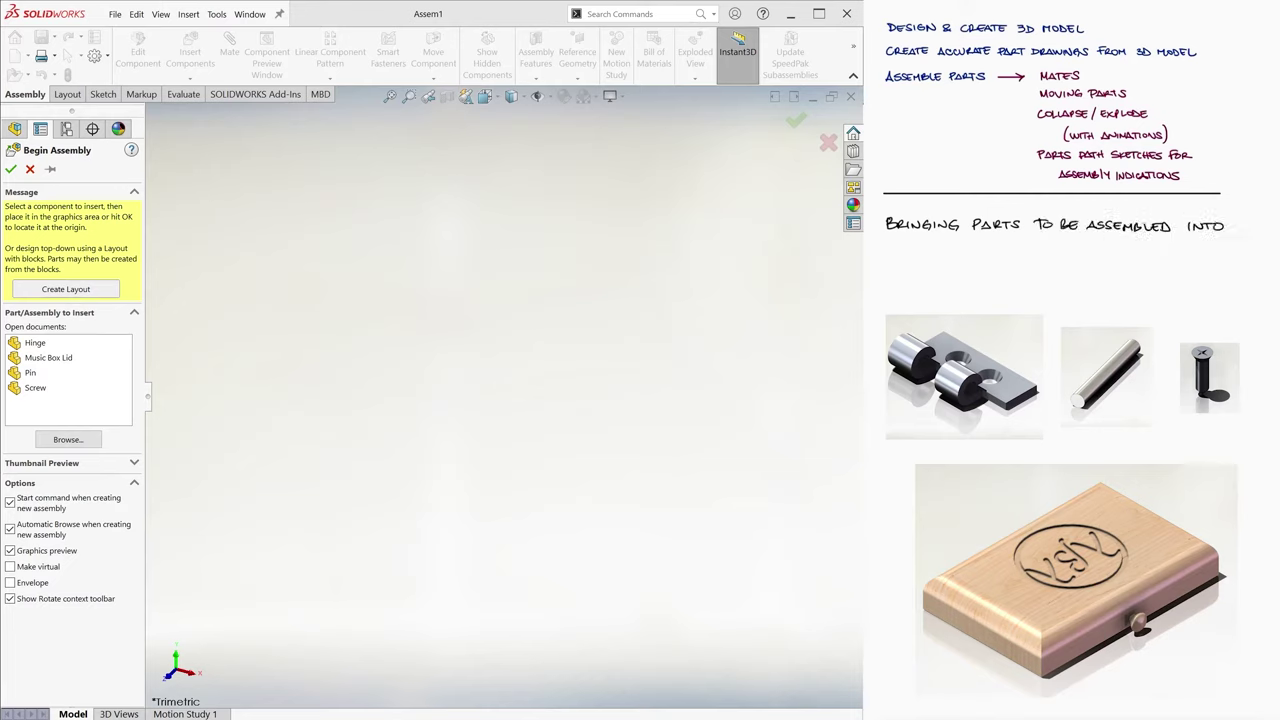
Step: Place the Music Box Lid fixed at the assembly origin and return to isometric view
{"action": "left_click", "coordinate": [115, 14]}
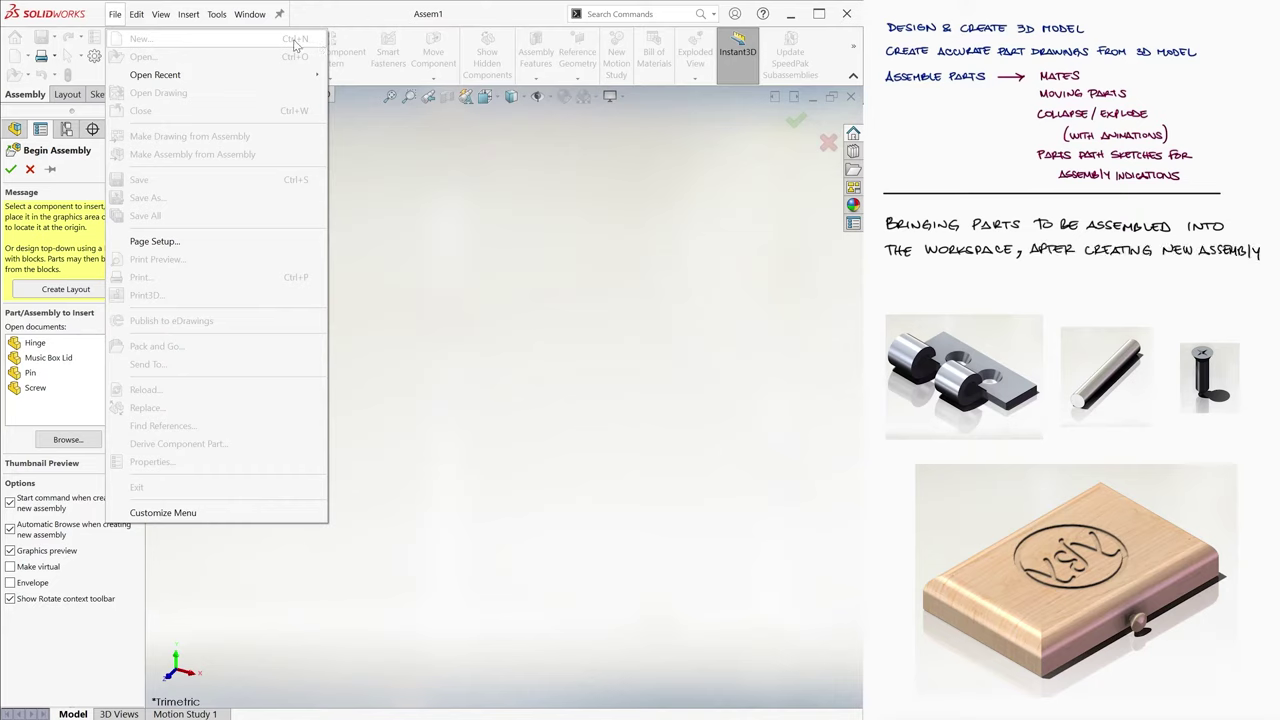
{"action": "left_click", "coordinate": [86, 390]}
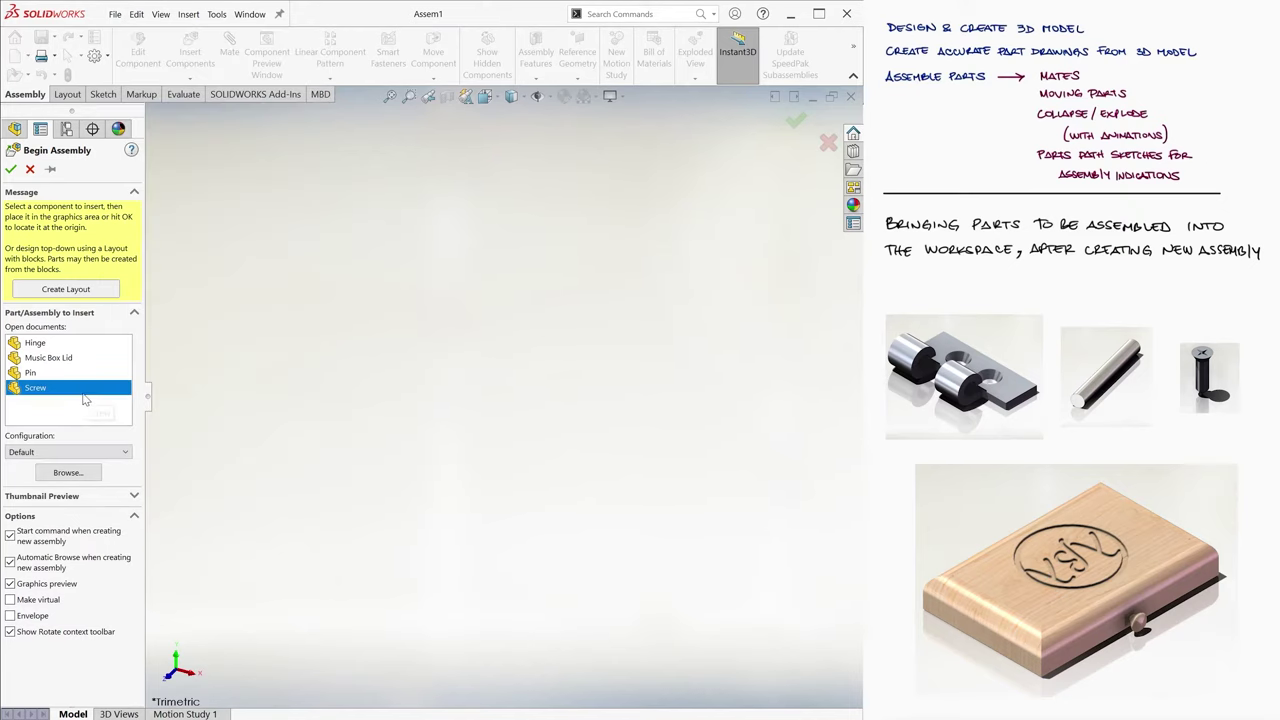
{"action": "left_click", "coordinate": [61, 345]}
{"action": "left_click", "coordinate": [100, 362]}
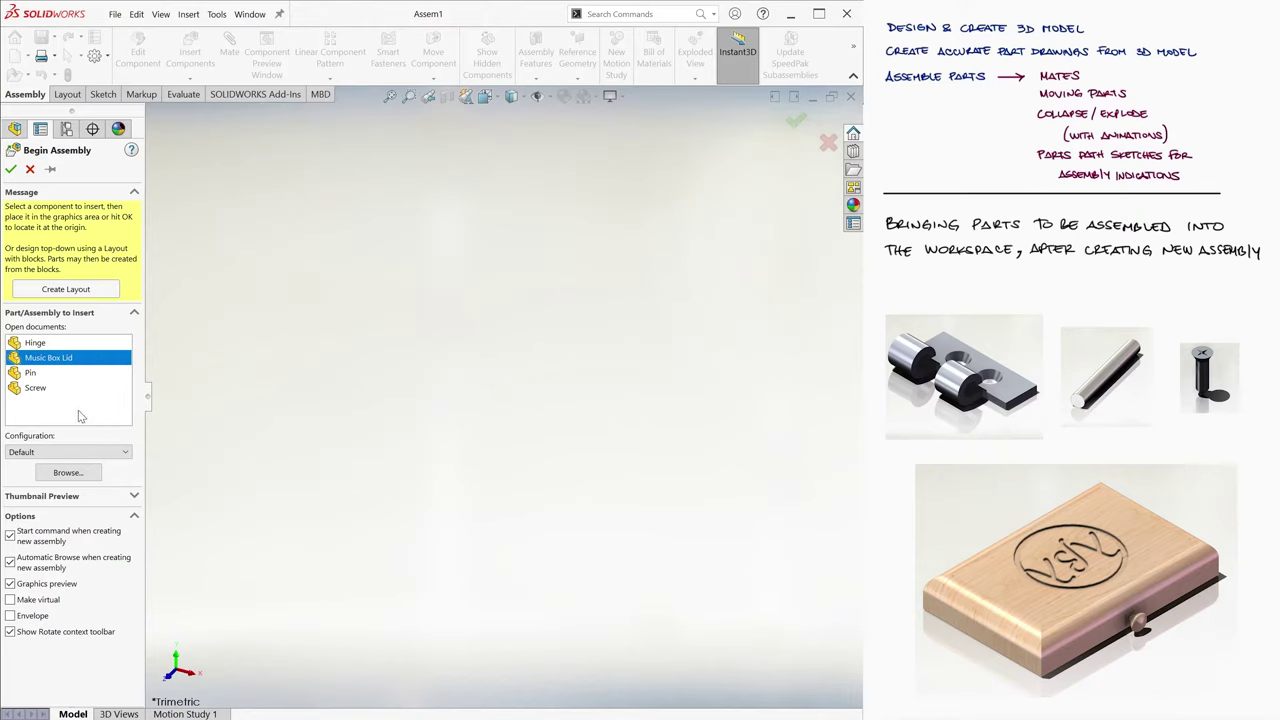
{"action": "left_click", "coordinate": [250, 14]}
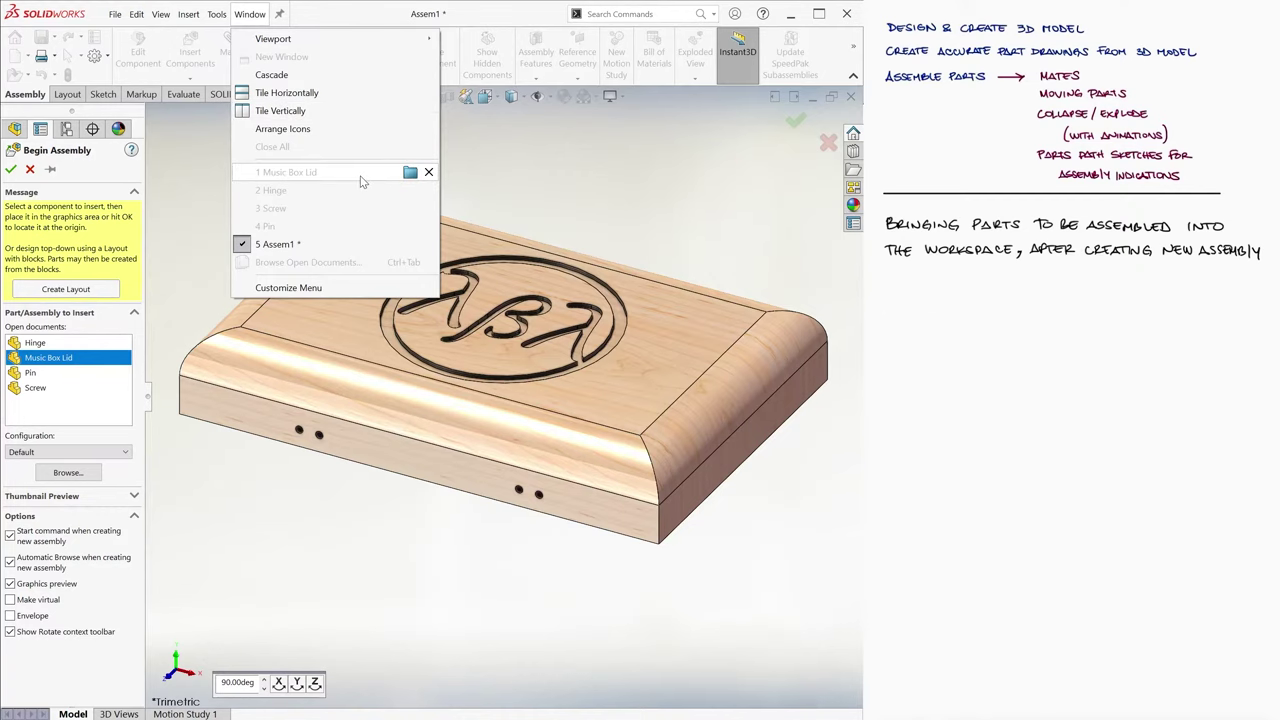
{"action": "left_click", "coordinate": [575, 372]}
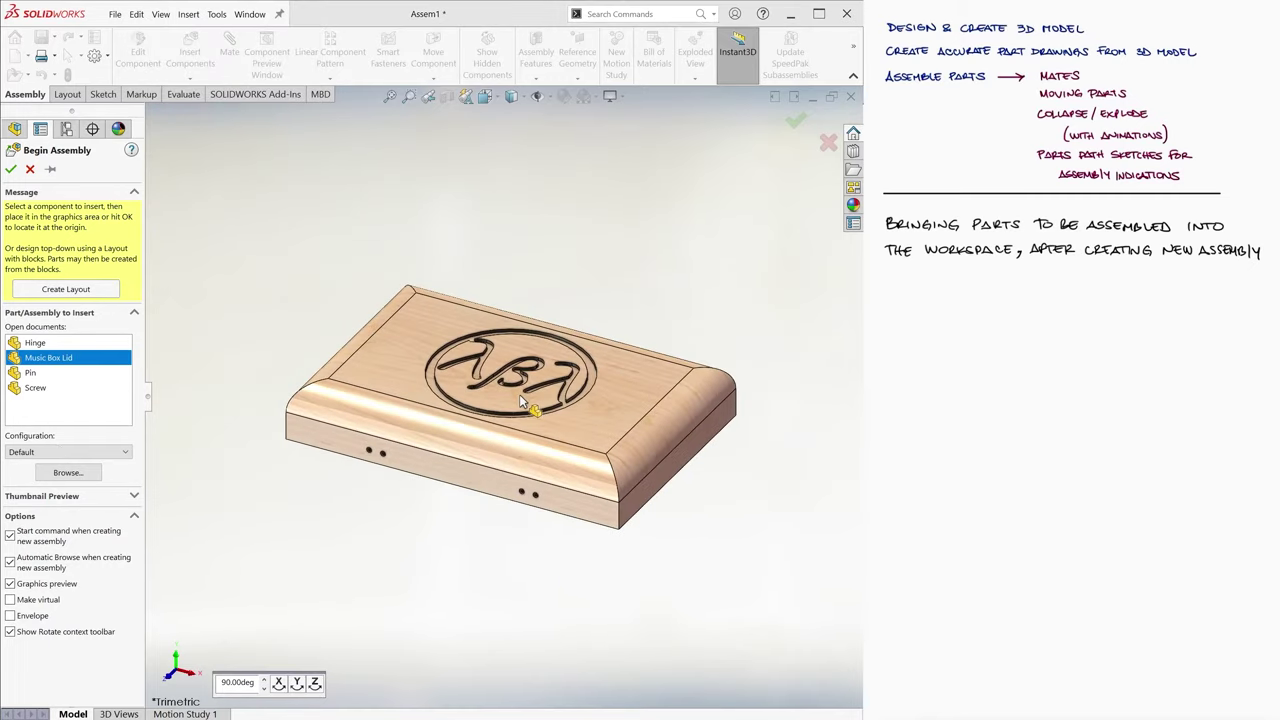
{"action": "mouse_move", "coordinate": [557, 286]}
{"action": "middle_mouse_down"}
{"action": "mouse_move", "coordinate": [601, 336]}
{"action": "mouse_move", "coordinate": [603, 214]}
{"action": "mouse_move", "coordinate": [503, 217]}
{"action": "middle_mouse_up"}
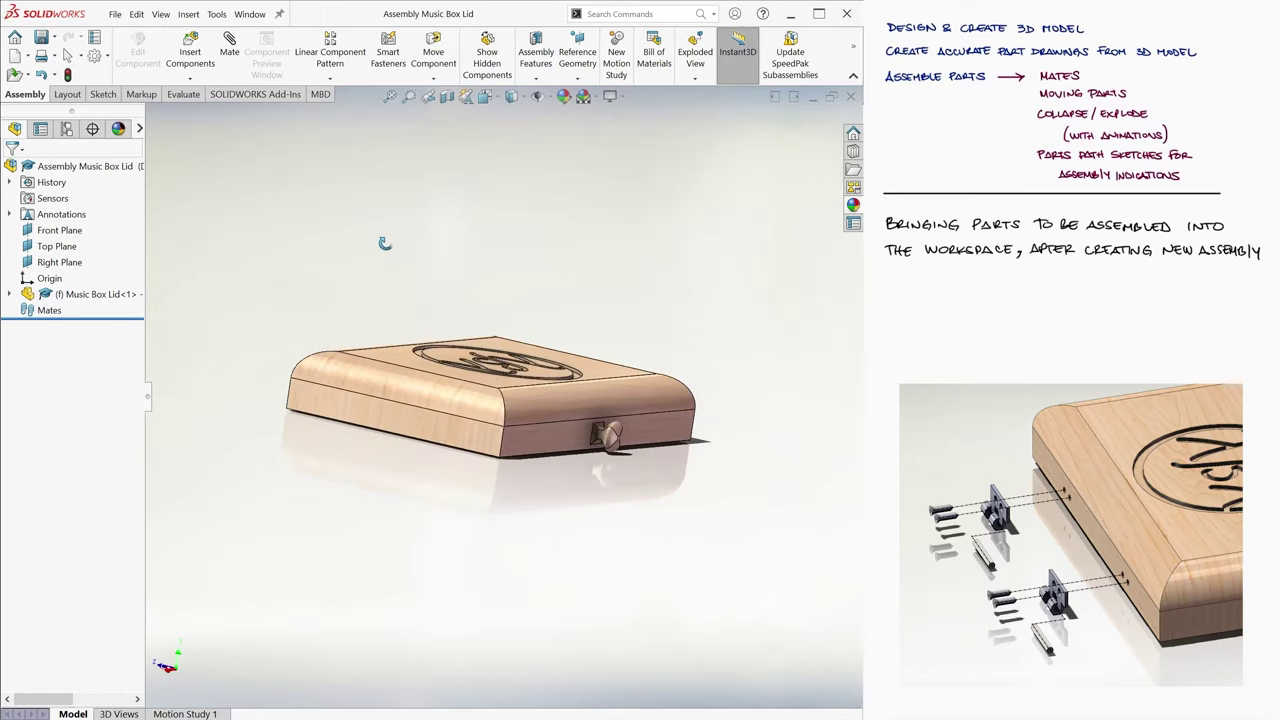
{"action": "key", "text": "ctrl+7"}
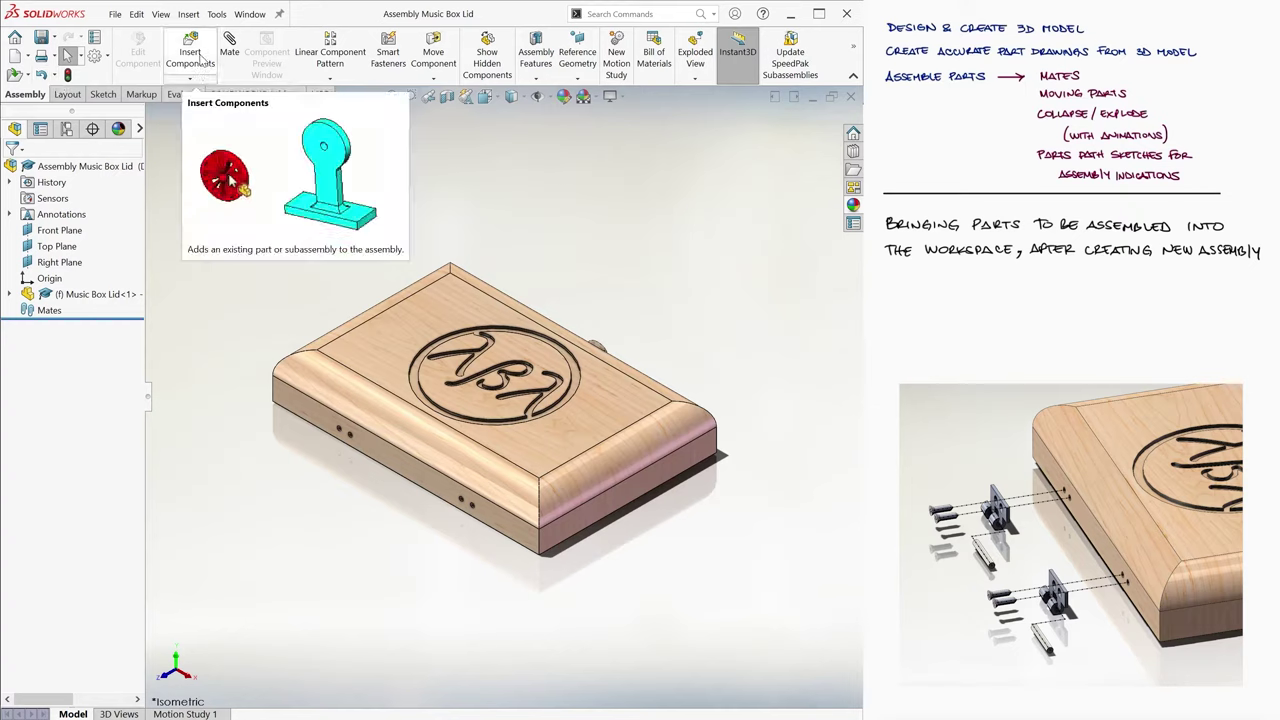
Step: Insert two Hinge components floating beside the lid's front edge
{"action": "left_click", "coordinate": [200, 60]}
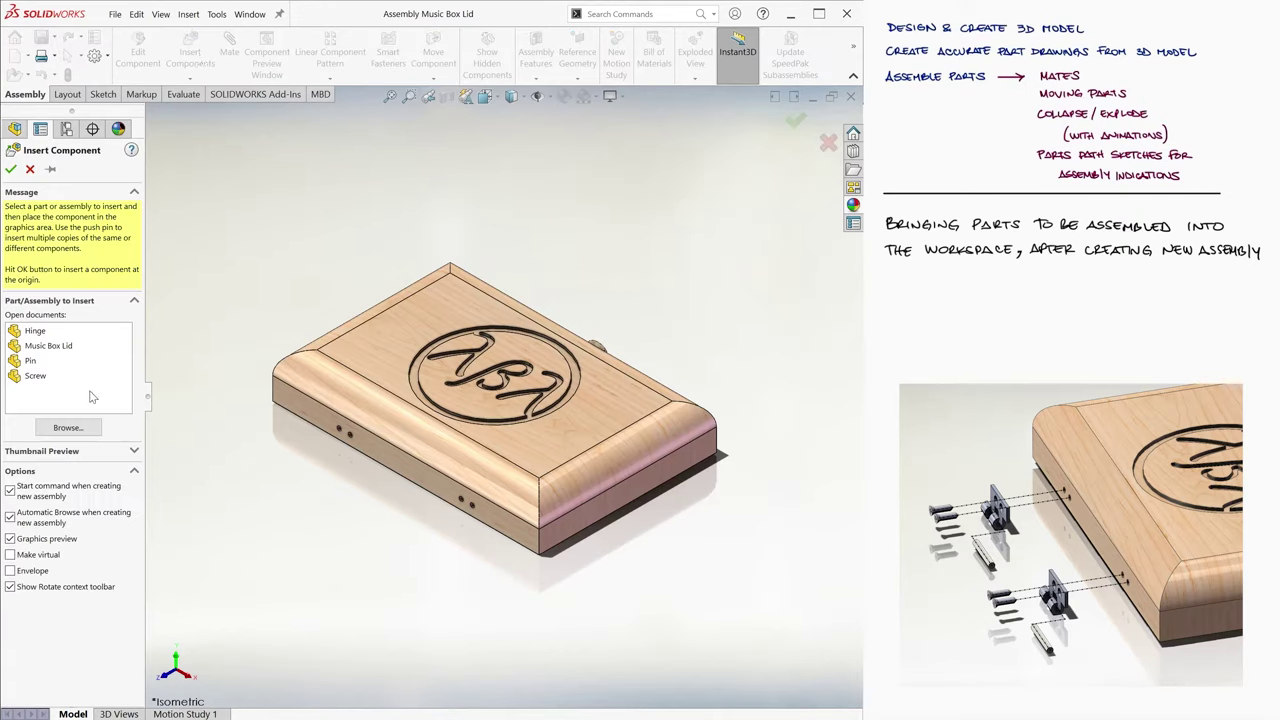
{"action": "left_click", "coordinate": [50, 169]}
{"action": "left_click", "coordinate": [45, 331]}
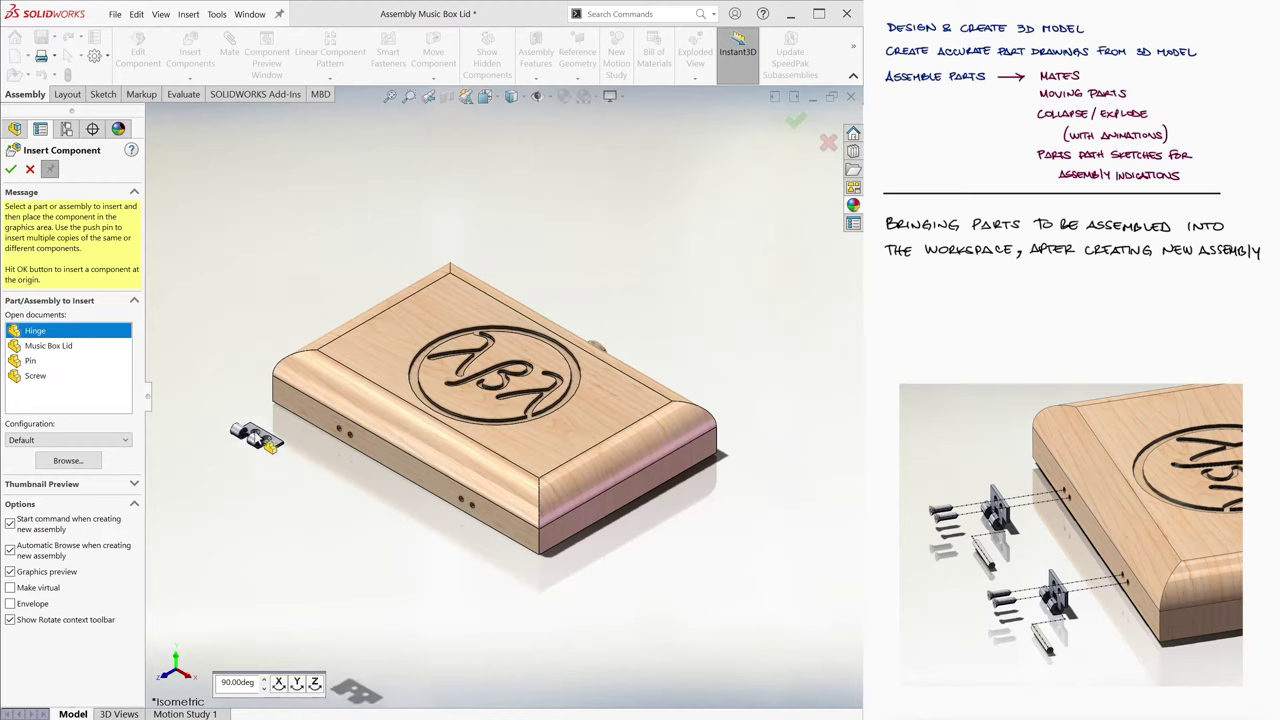
{"action": "left_click", "coordinate": [297, 448]}
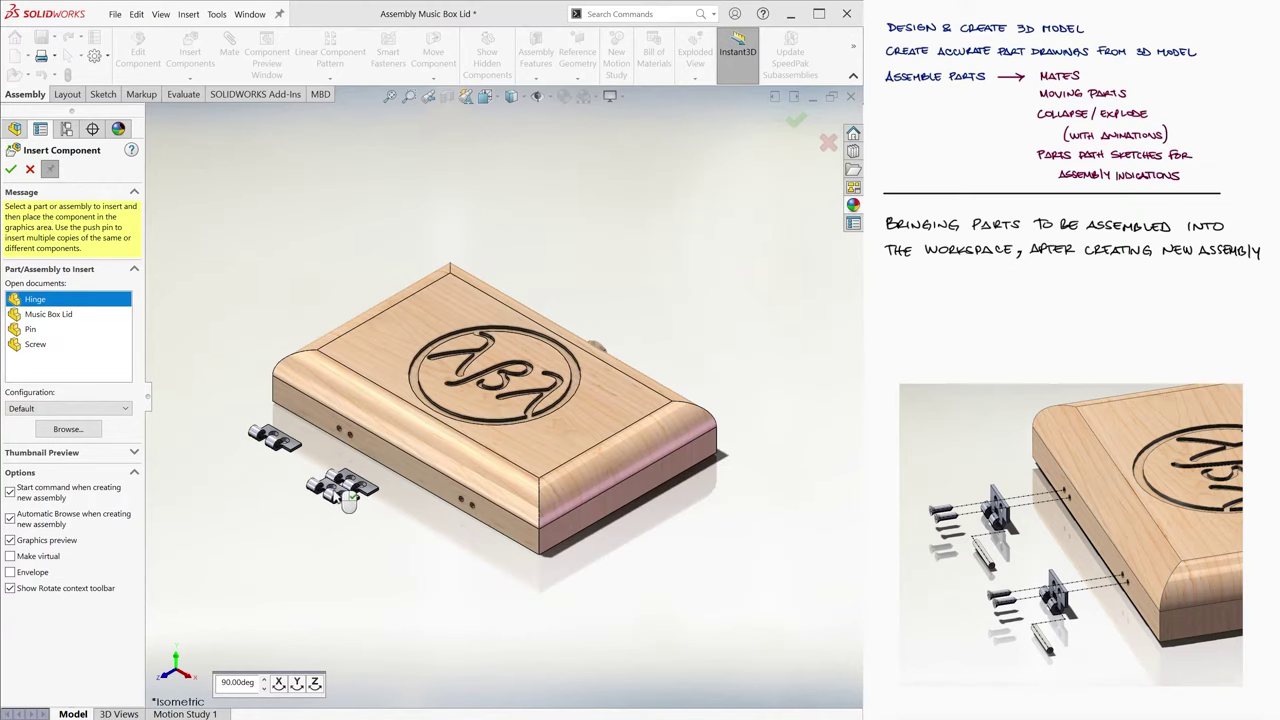
{"action": "left_click", "coordinate": [362, 508]}
{"action": "left_click", "coordinate": [35, 344]}
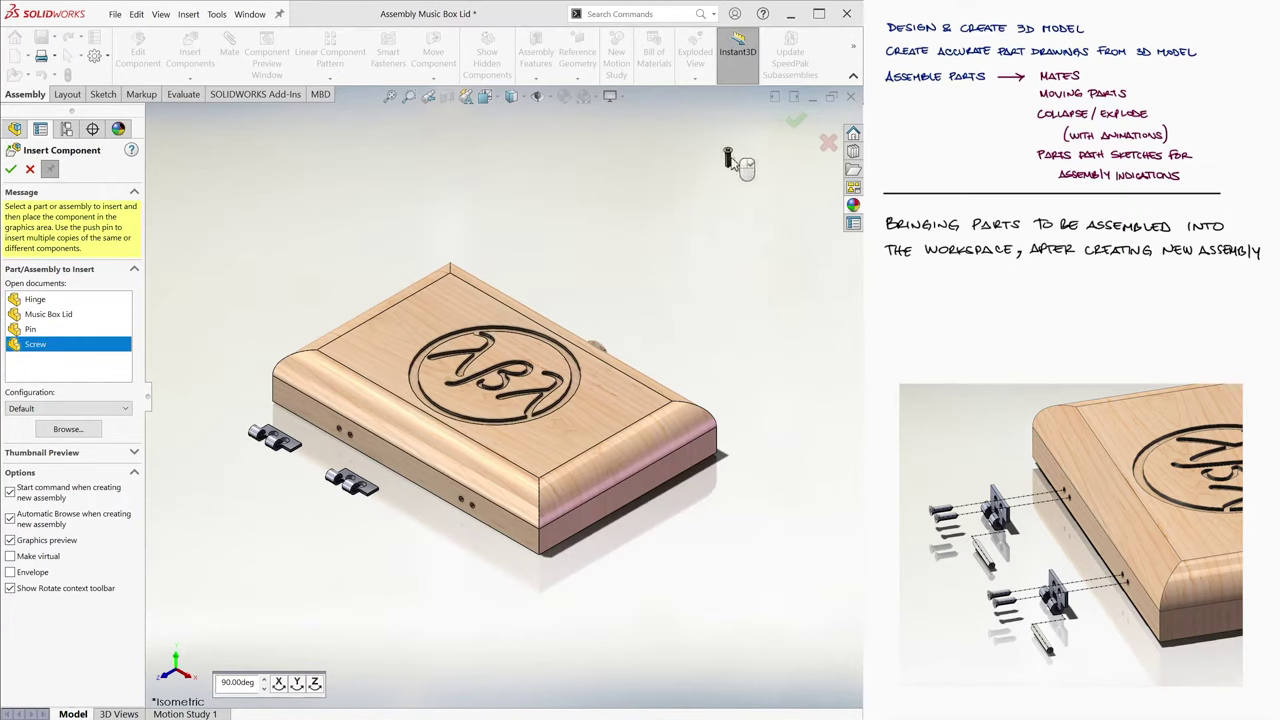
{"action": "left_click", "coordinate": [797, 123]}
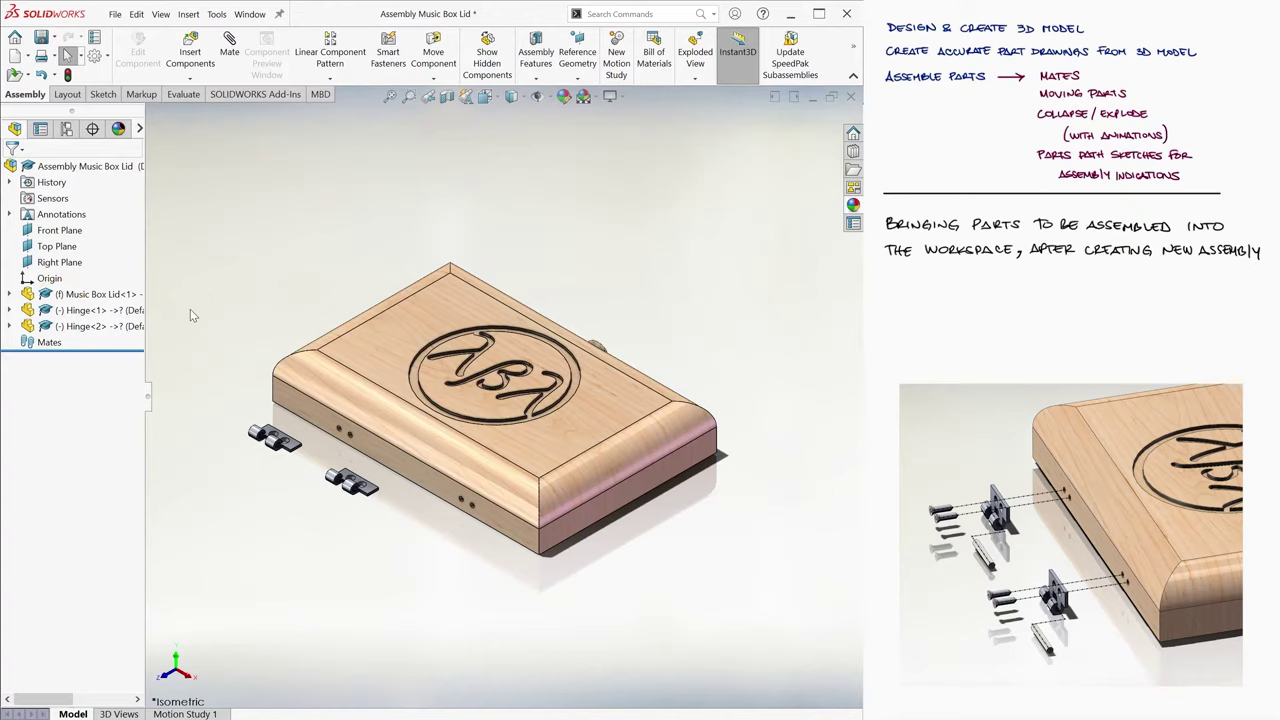
Step: Drag both hinges freely around the lid, settling the first hinge back beside the box
{"action": "left_click_drag", "start_coordinate": [345, 315], "coordinate": [443, 316]}
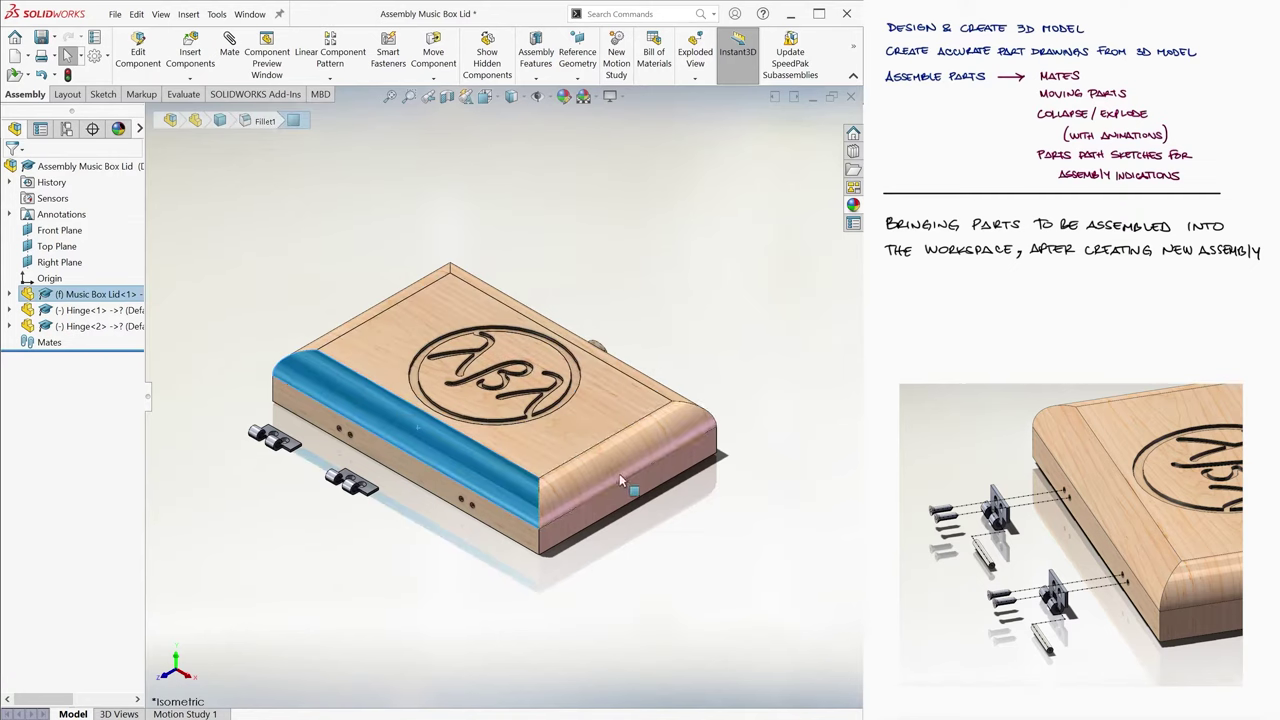
{"action": "left_click_drag", "start_coordinate": [606, 464], "coordinate": [614, 312]}
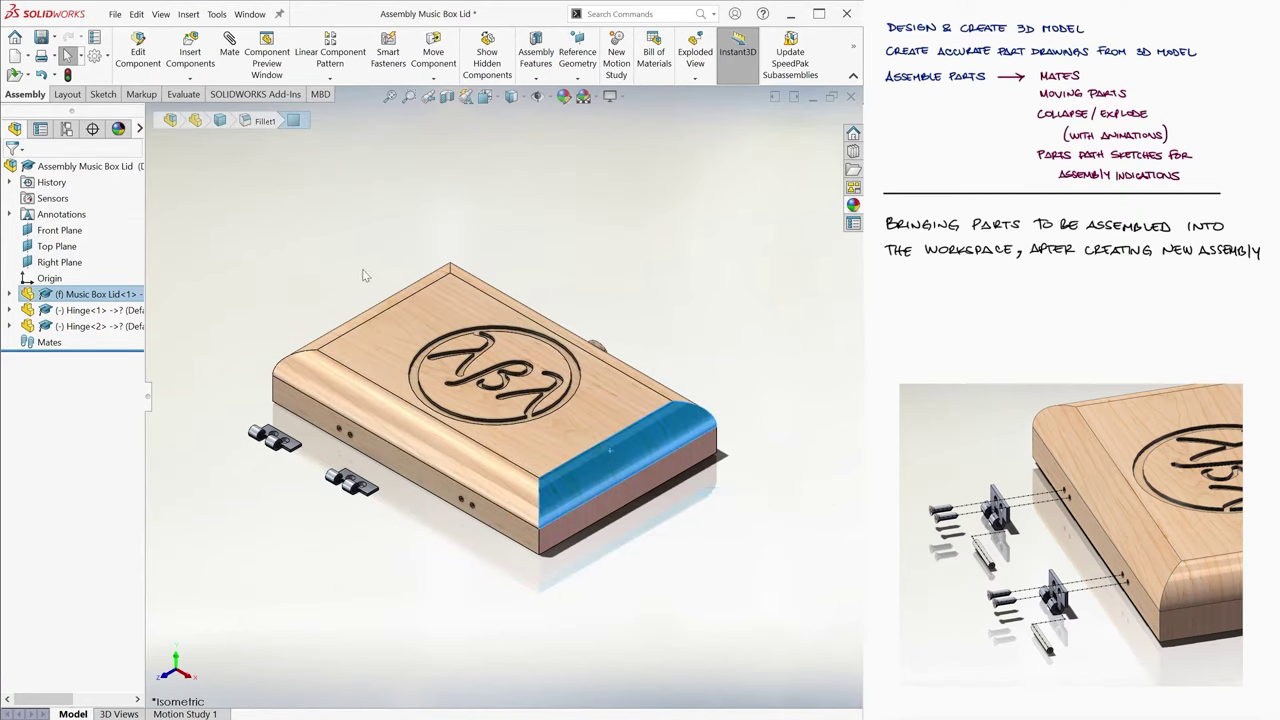
{"action": "left_click", "coordinate": [62, 318]}
{"action": "left_click_drag", "start_coordinate": [275, 437], "coordinate": [230, 402]}
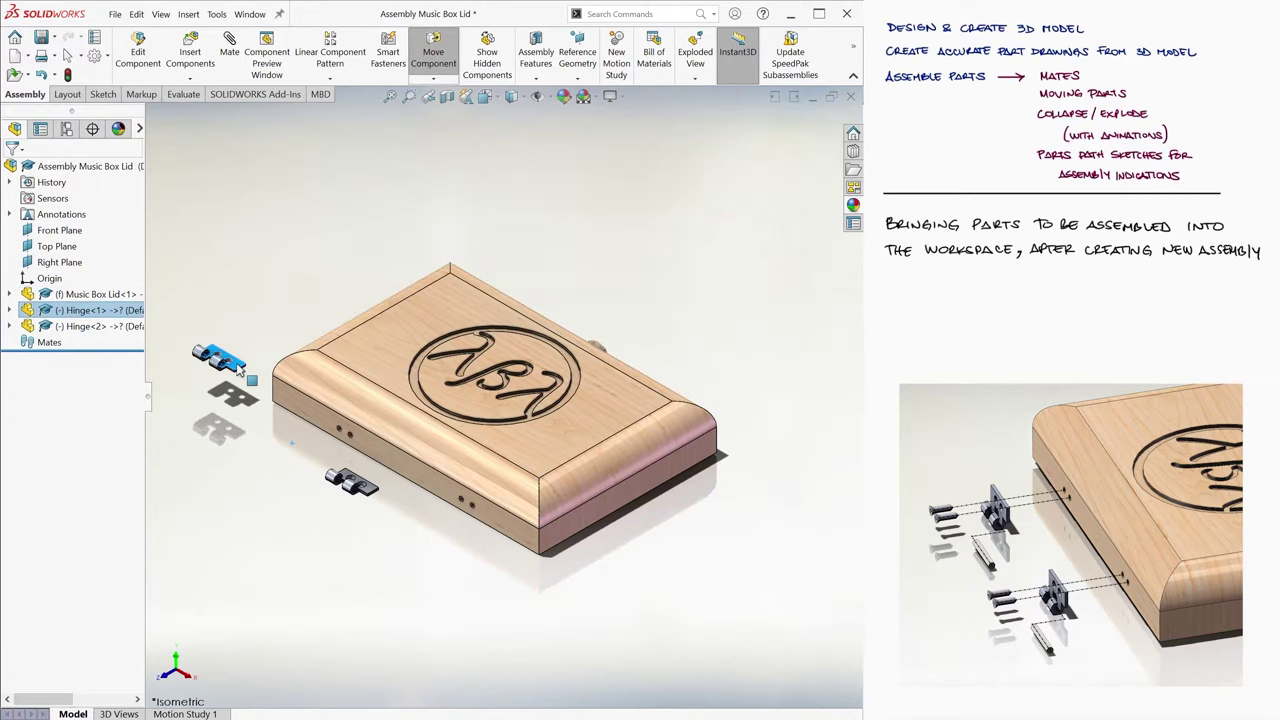
{"action": "left_click_drag", "start_coordinate": [362, 486], "coordinate": [292, 455]}
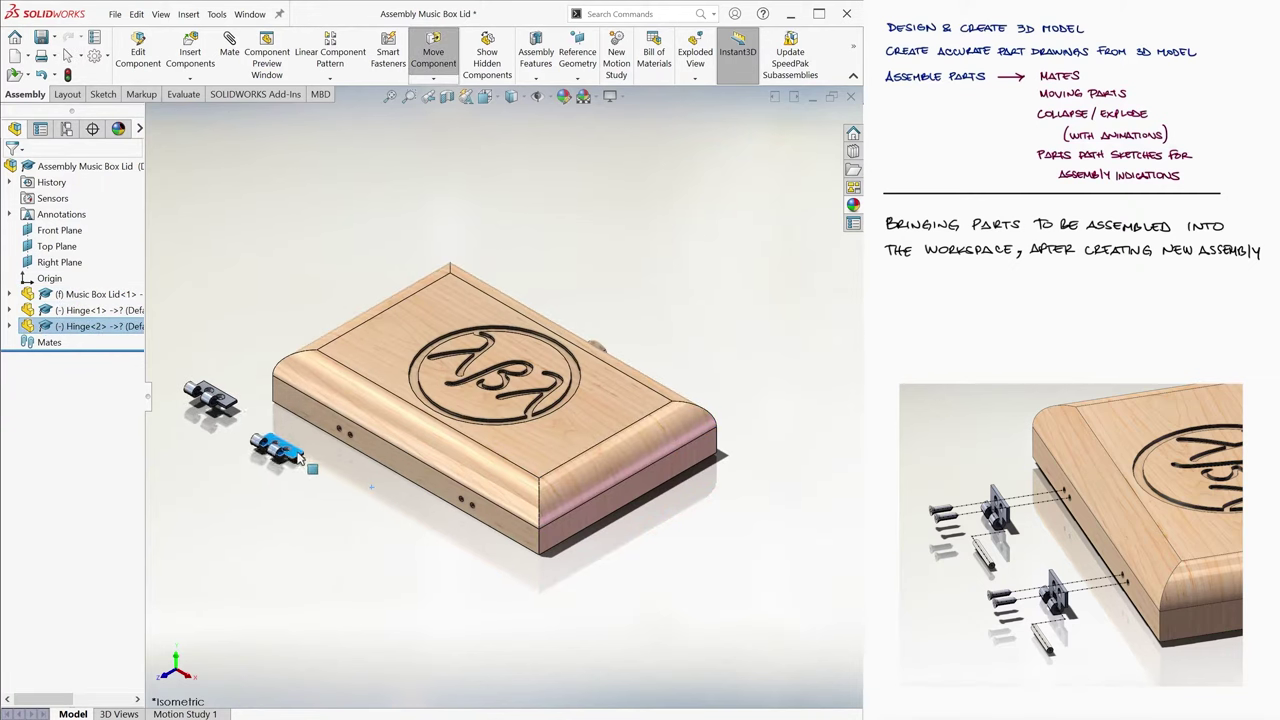
{"action": "left_click_drag", "start_coordinate": [225, 402], "coordinate": [407, 335]}
{"action": "key", "text": "Escape"}
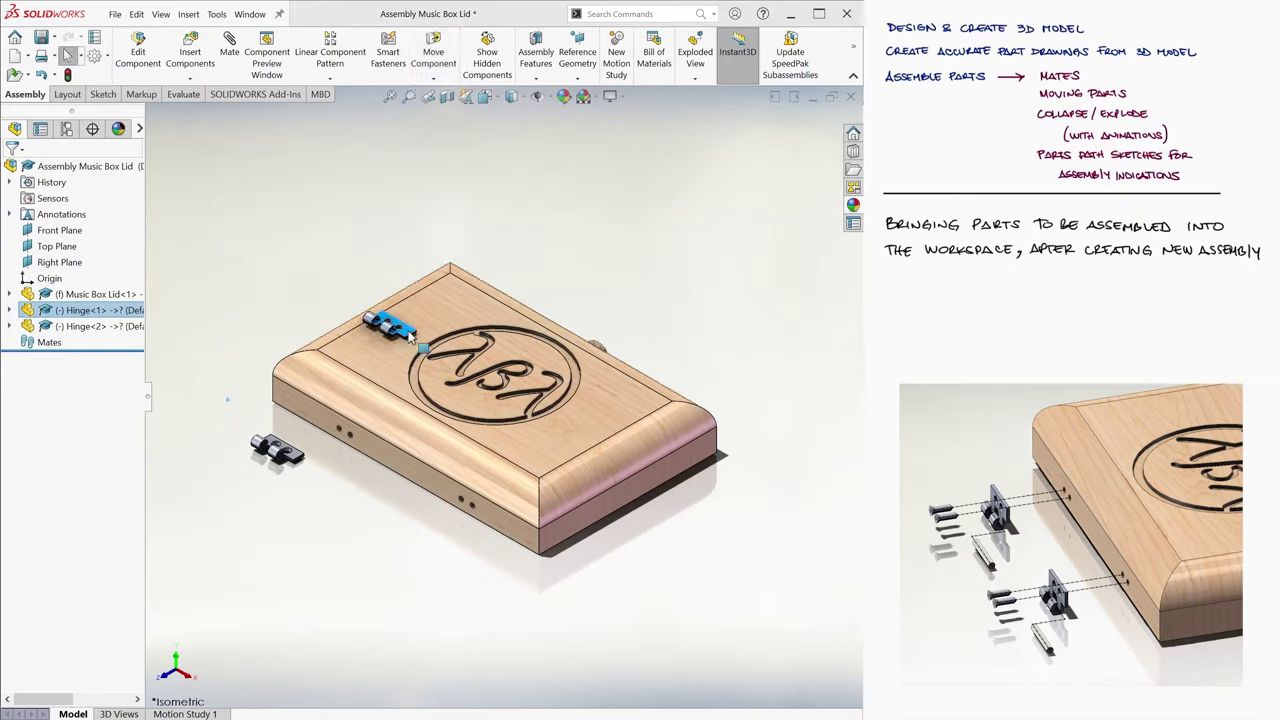
{"action": "left_click_drag", "start_coordinate": [407, 339], "coordinate": [236, 403]}
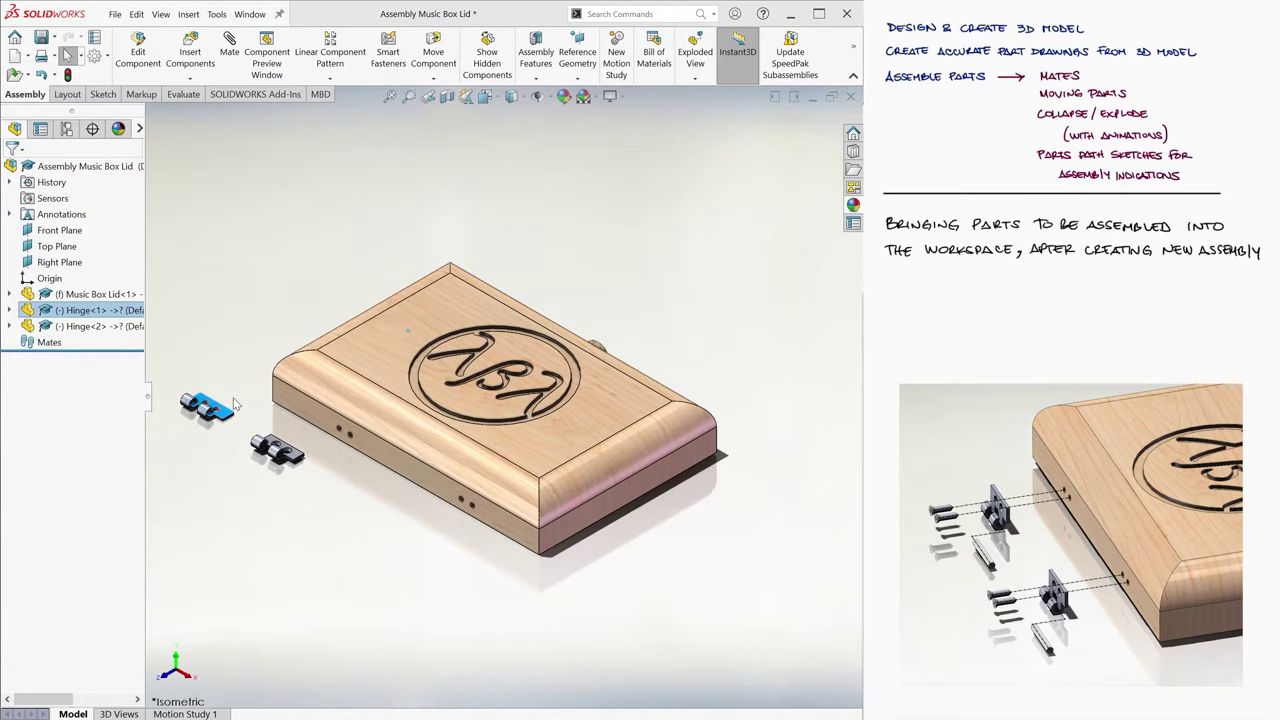
{"action": "scroll", "coordinate": [236, 405], "scroll_direction": "down", "scroll_amount": 3}
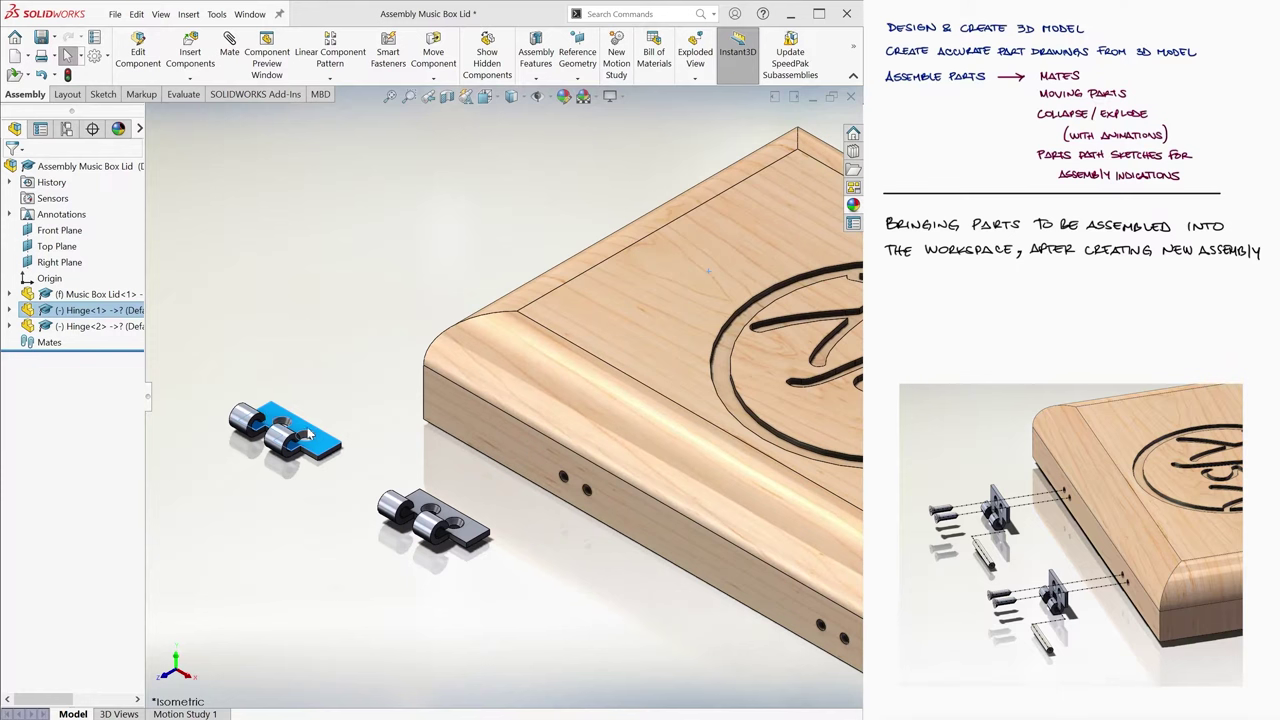
{"action": "scroll", "coordinate": [378, 425], "scroll_direction": "up", "scroll_amount": 1}
Step: With the move triad, slide one hinge along Z, rotate it, and raise it toward the lid
{"action": "right_click", "coordinate": [380, 430]}
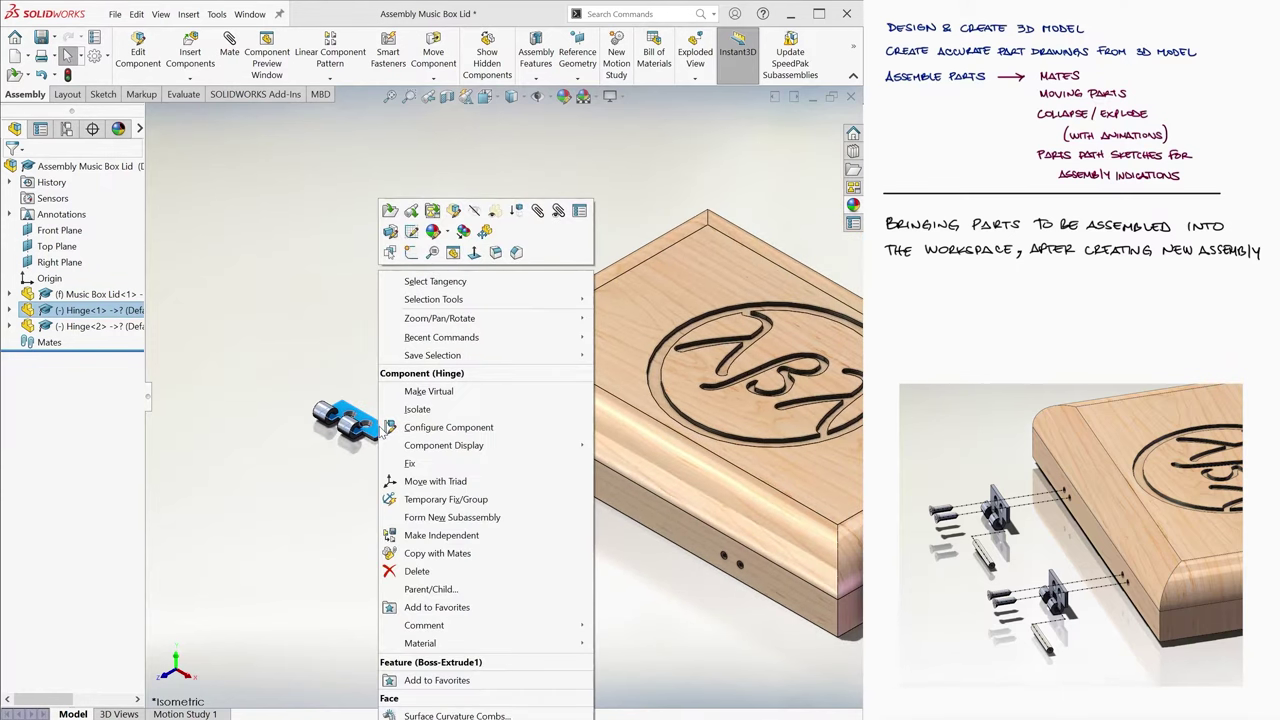
{"action": "left_click", "coordinate": [435, 481]}
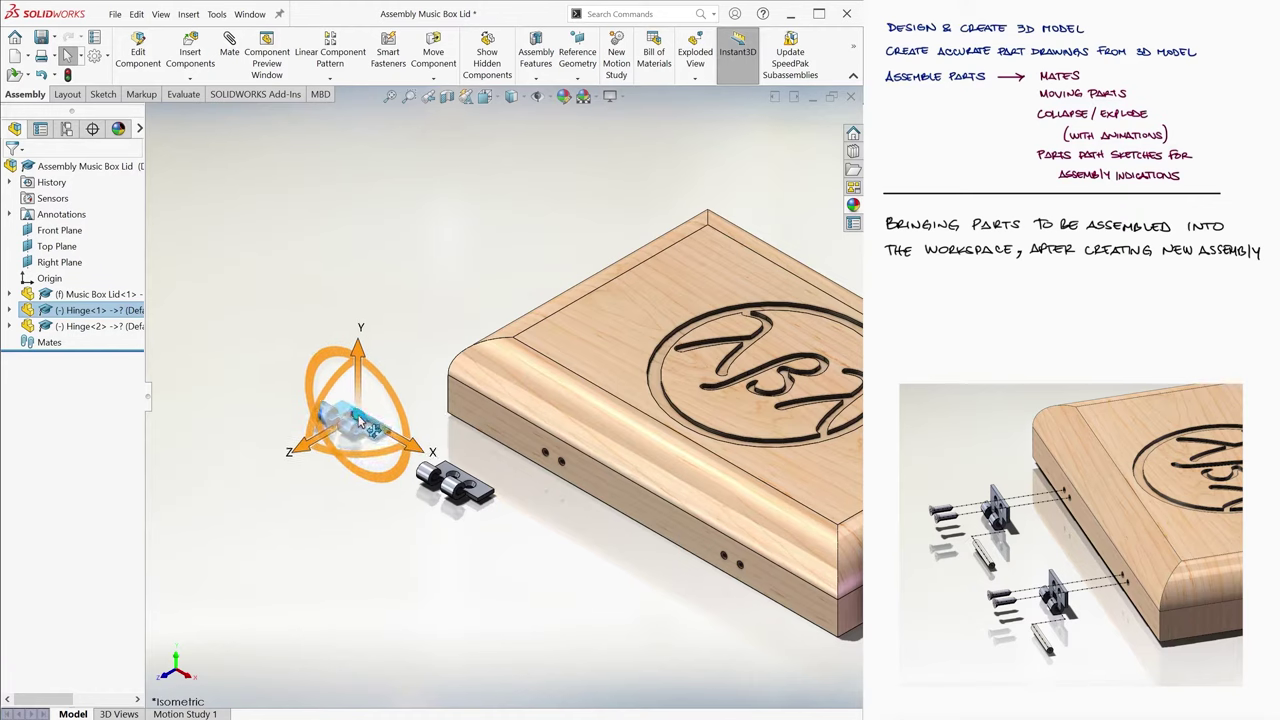
{"action": "mouse_move", "coordinate": [347, 425]}
{"action": "left_mouse_down"}
{"action": "mouse_move", "coordinate": [318, 452]}
{"action": "mouse_move", "coordinate": [543, 510]}
{"action": "left_mouse_up"}
{"action": "scroll", "coordinate": [505, 480], "scroll_direction": "down", "scroll_amount": 3}
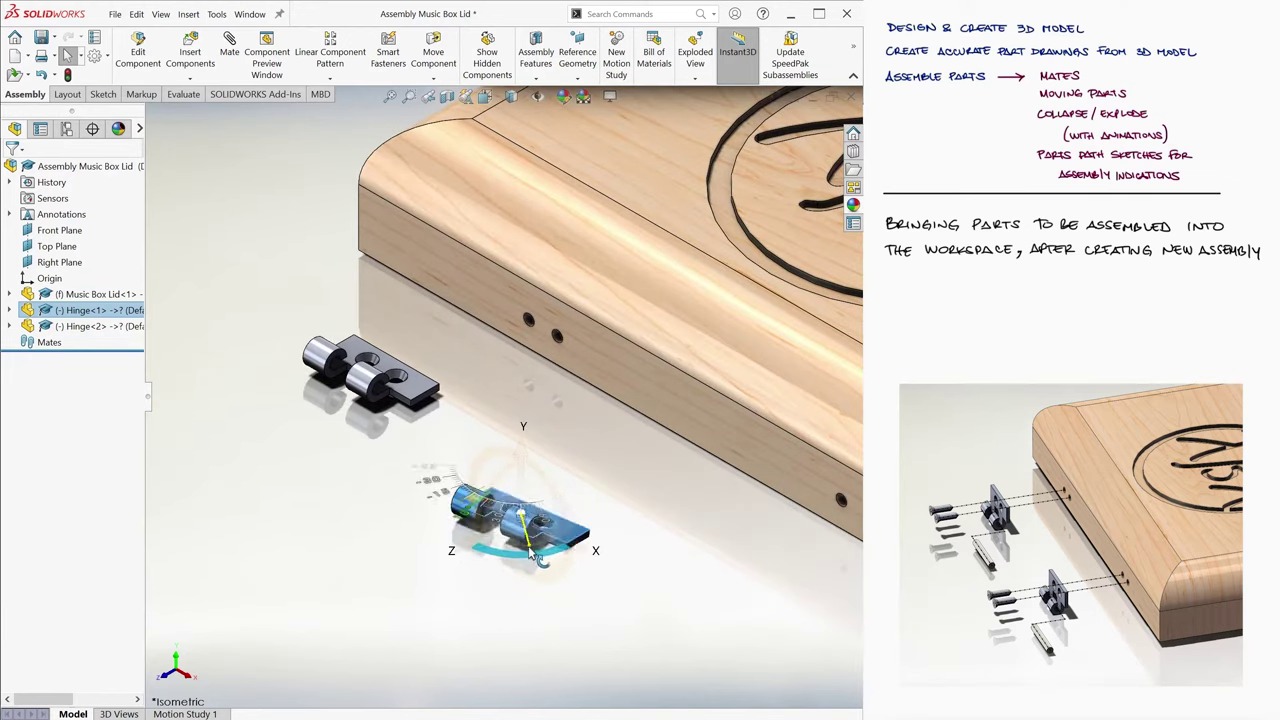
{"action": "left_click_drag", "start_coordinate": [503, 480], "coordinate": [433, 482]}
{"action": "left_click", "coordinate": [453, 561]}
{"action": "right_click", "coordinate": [530, 508]}
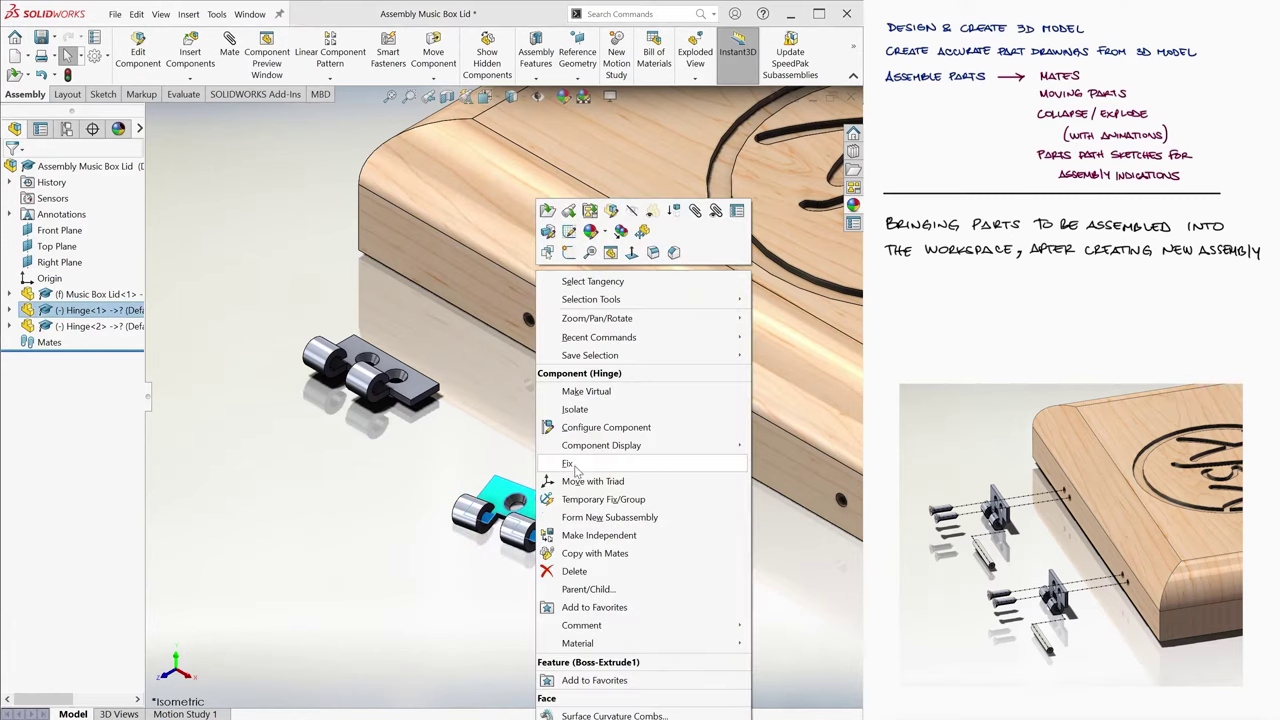
{"action": "left_click", "coordinate": [565, 400]}
{"action": "mouse_move", "coordinate": [528, 495]}
{"action": "left_mouse_down"}
{"action": "mouse_move", "coordinate": [537, 372]}
{"action": "mouse_move", "coordinate": [525, 455]}
{"action": "left_mouse_up"}
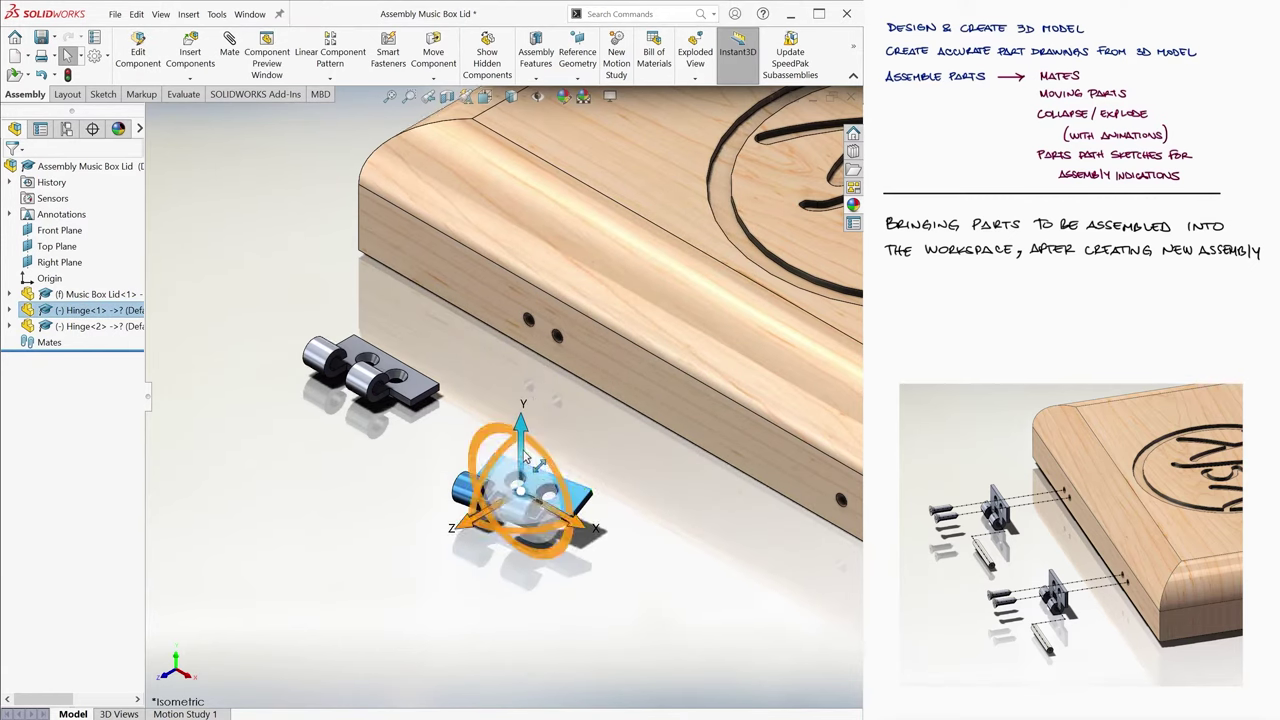
{"action": "left_click", "coordinate": [163, 316]}
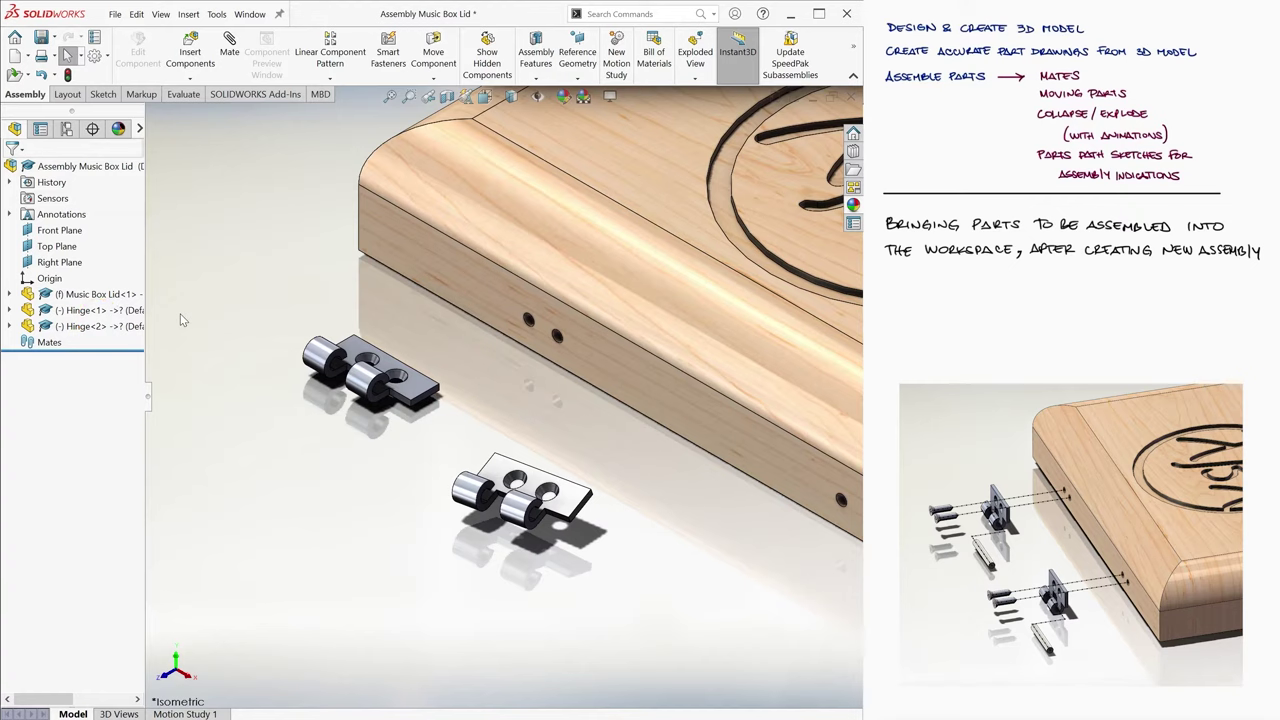
Step: Spread the hinges apart near the lid's drilled edge, one resting on the floor
{"action": "left_click_drag", "start_coordinate": [415, 385], "coordinate": [500, 382]}
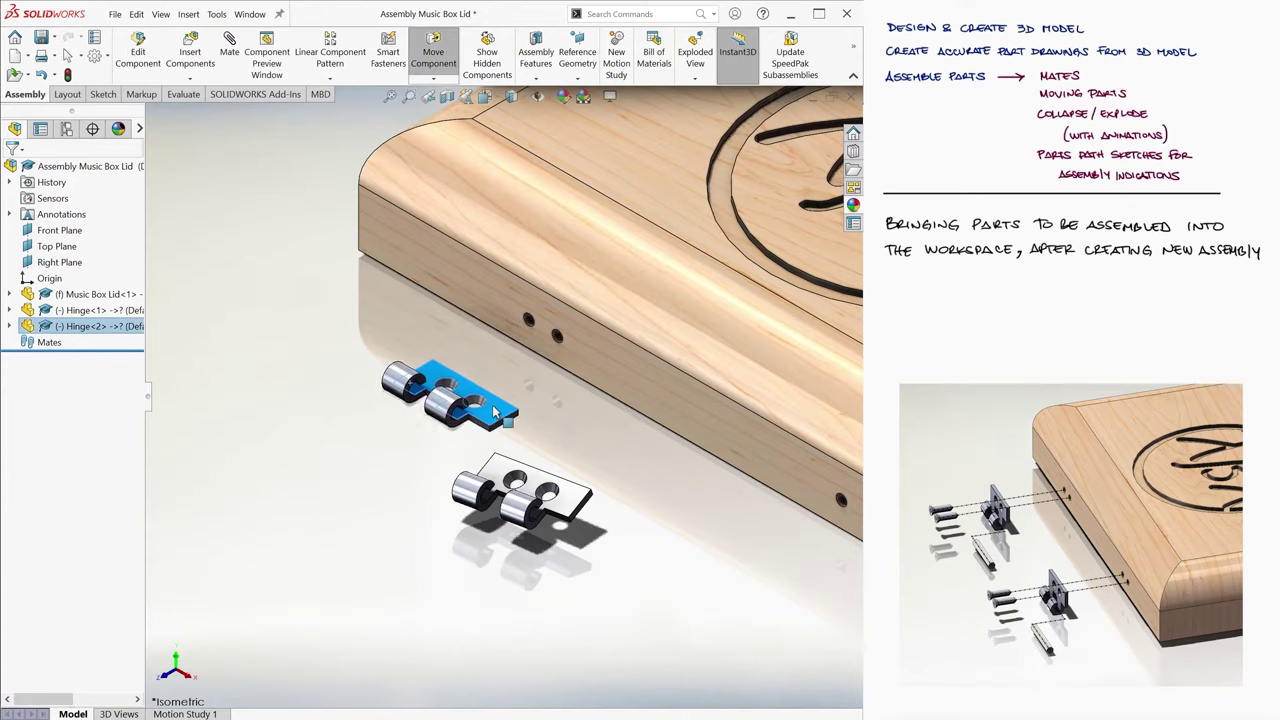
{"action": "mouse_move", "coordinate": [567, 500]}
{"action": "left_mouse_down"}
{"action": "mouse_move", "coordinate": [370, 538]}
{"action": "mouse_move", "coordinate": [335, 287]}
{"action": "left_mouse_up"}
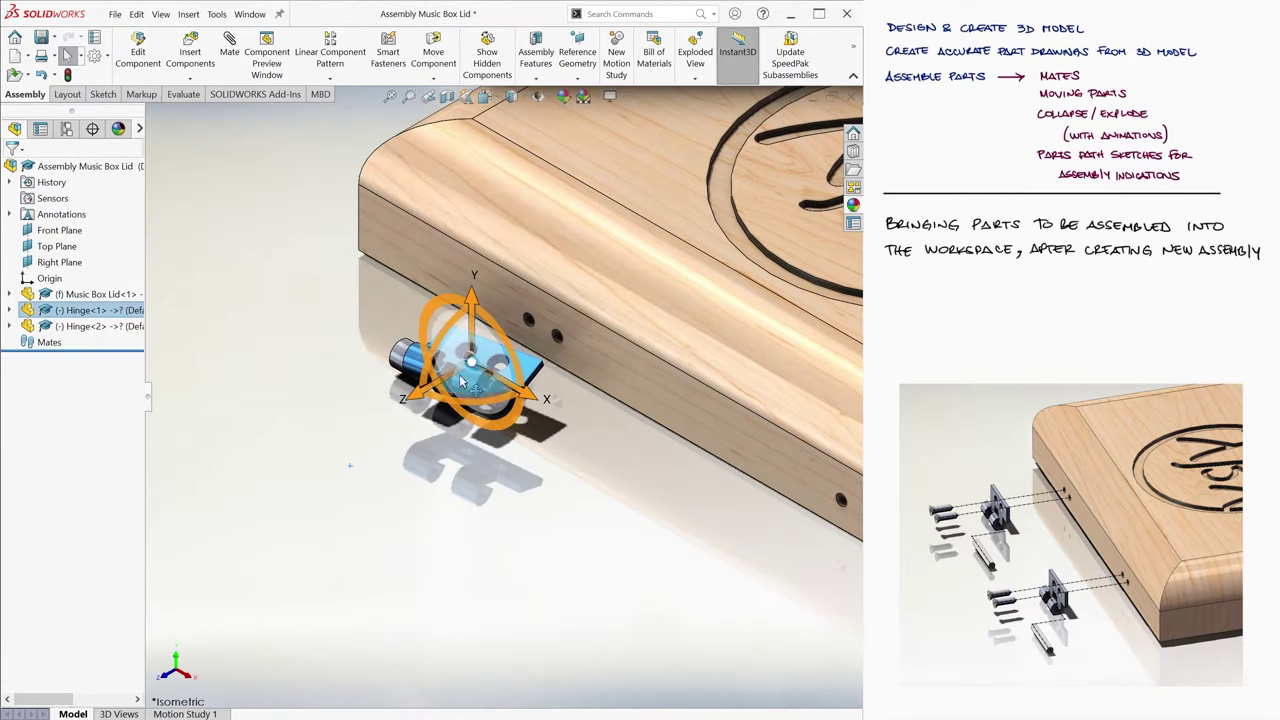
{"action": "right_click", "coordinate": [460, 375]}
{"action": "left_click_drag", "start_coordinate": [460, 375], "coordinate": [540, 490]}
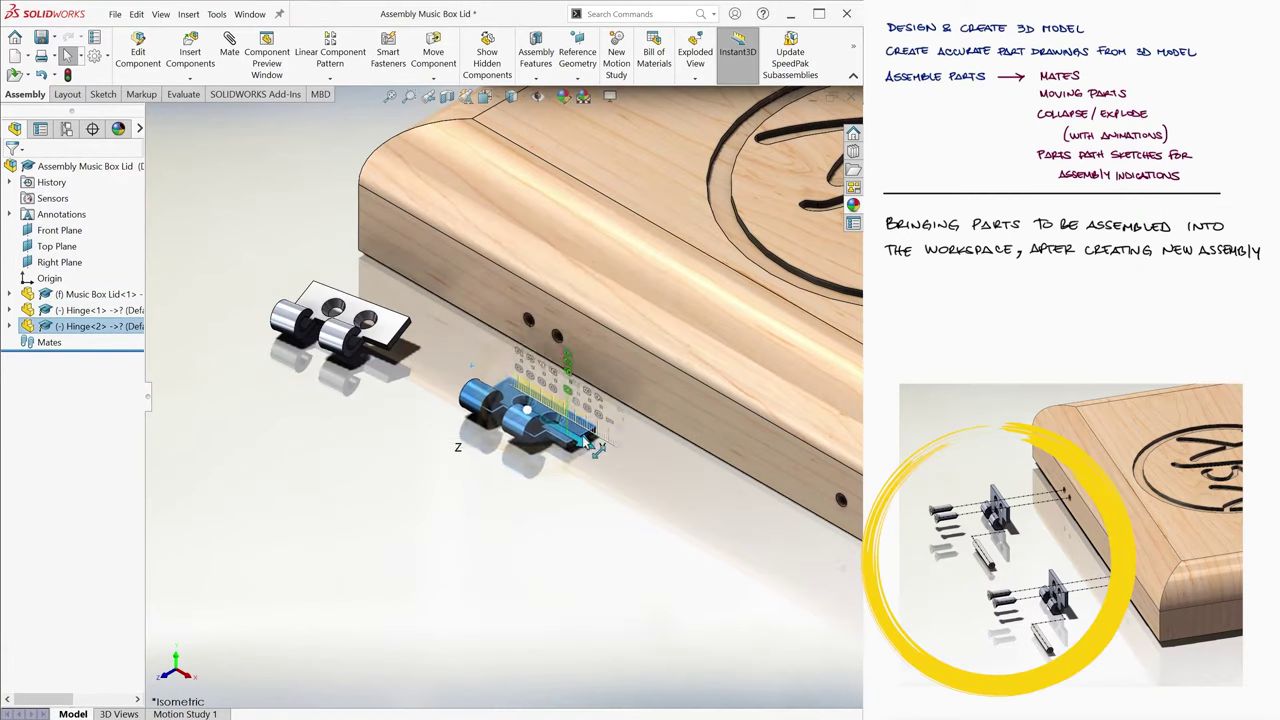
{"action": "left_click", "coordinate": [395, 463]}
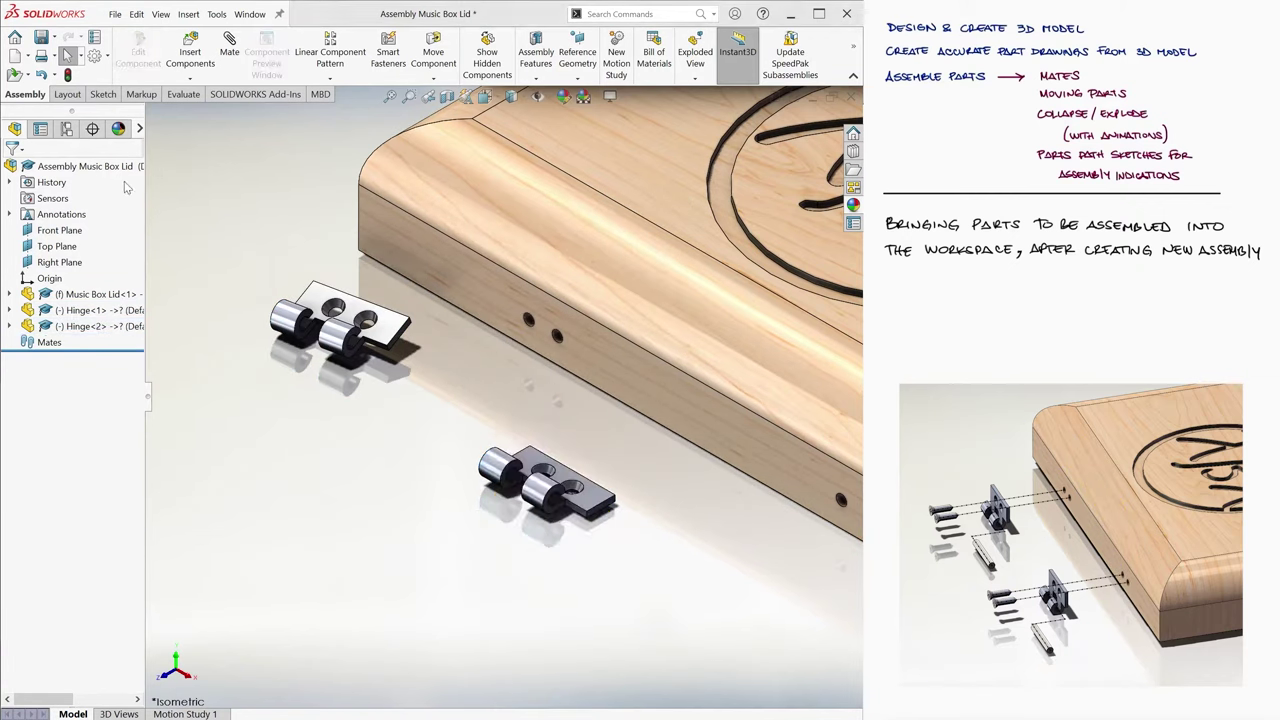
Step: Insert two Pin components and four Screw components beside the lid
{"action": "left_click", "coordinate": [205, 60]}
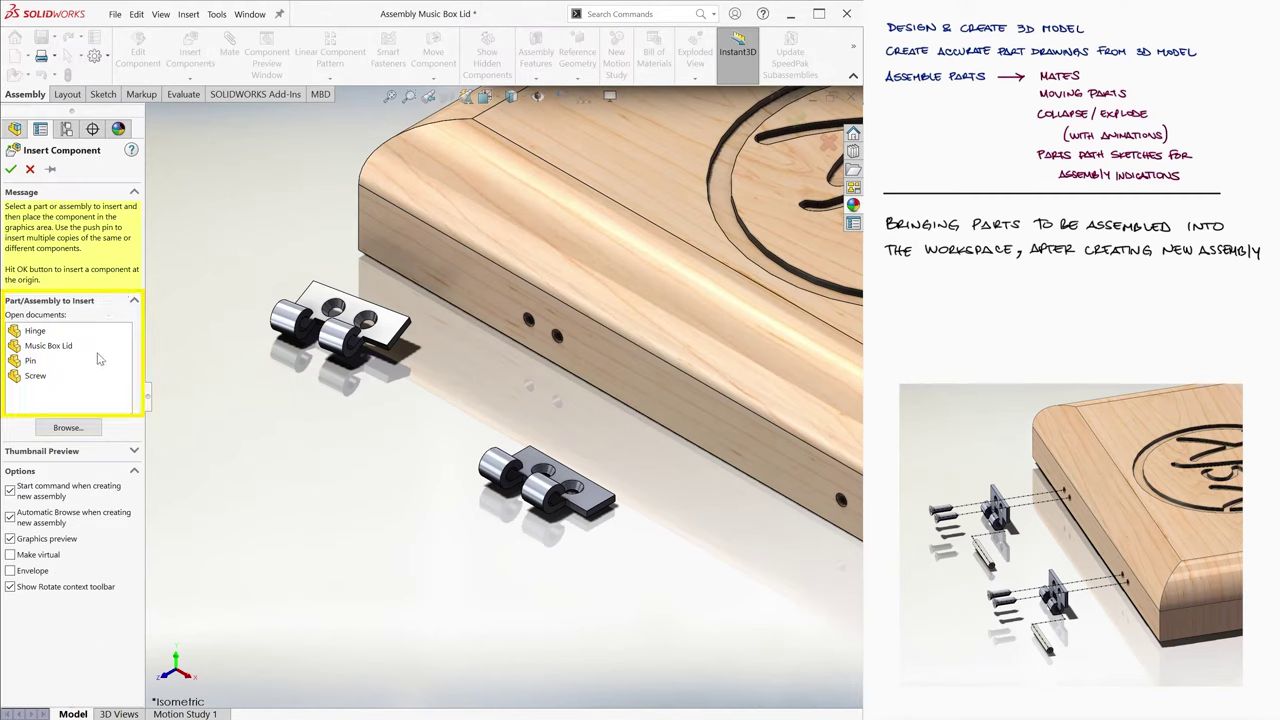
{"action": "left_click", "coordinate": [50, 170]}
{"action": "left_click", "coordinate": [32, 362]}
{"action": "left_click", "coordinate": [271, 473]}
{"action": "left_click", "coordinate": [336, 515]}
{"action": "left_click", "coordinate": [38, 345]}
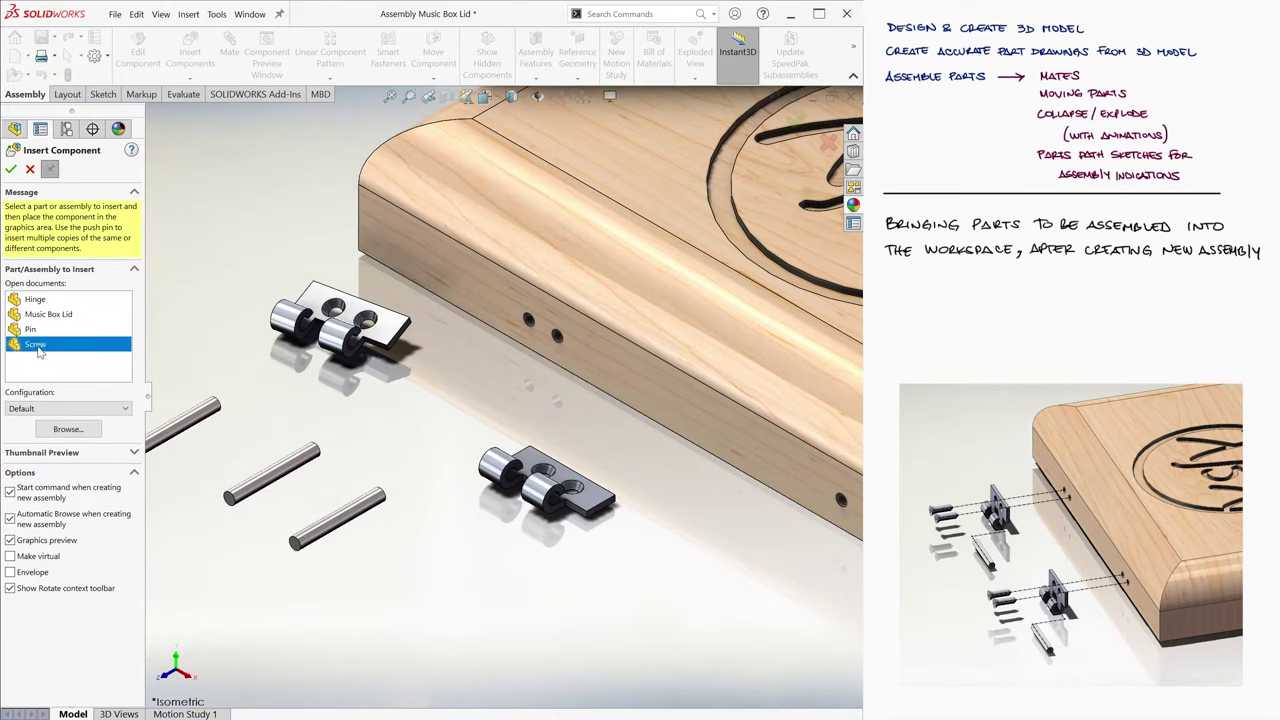
{"action": "left_click", "coordinate": [412, 556]}
{"action": "left_click", "coordinate": [470, 596]}
{"action": "left_click", "coordinate": [537, 634]}
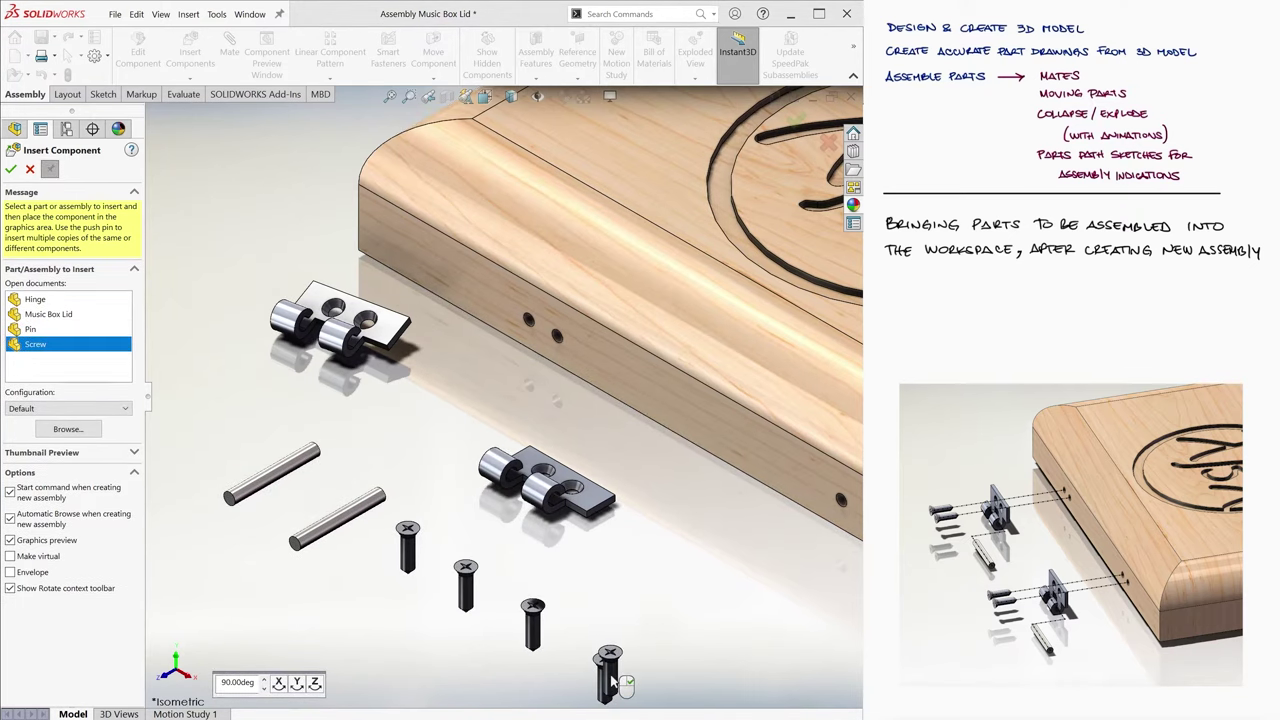
{"action": "left_click", "coordinate": [609, 689]}
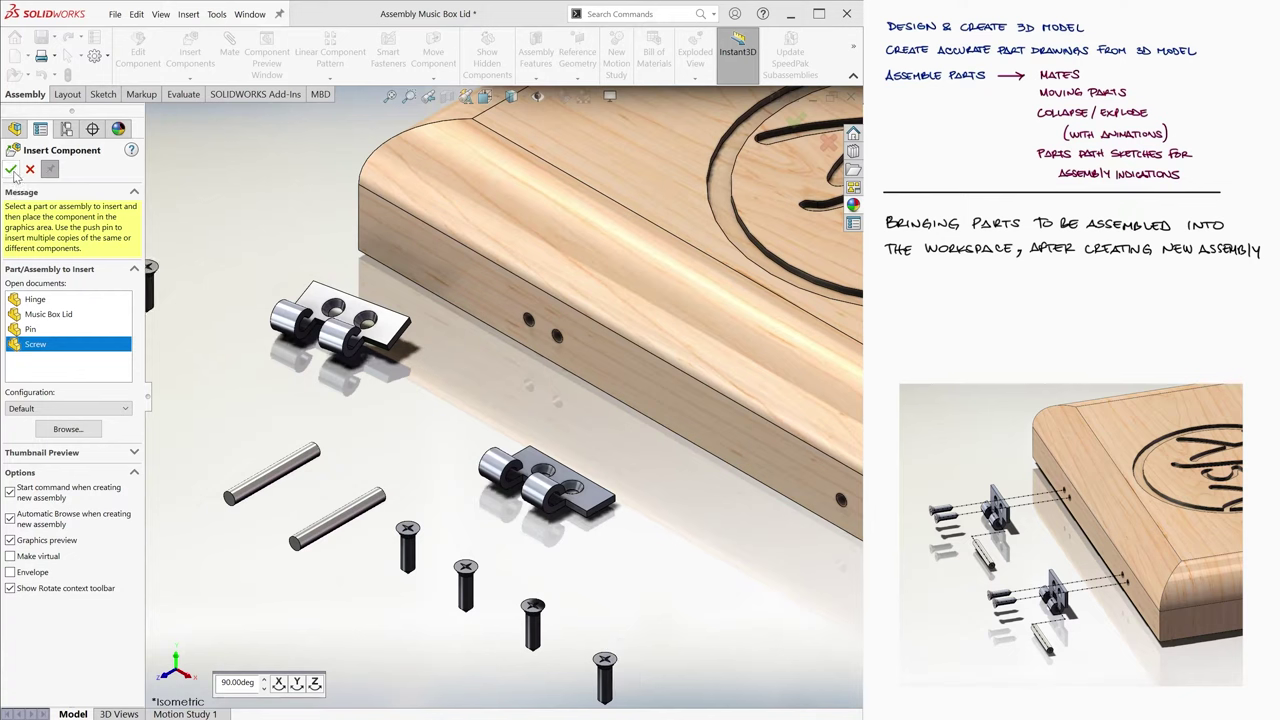
{"action": "left_click", "coordinate": [10, 169]}
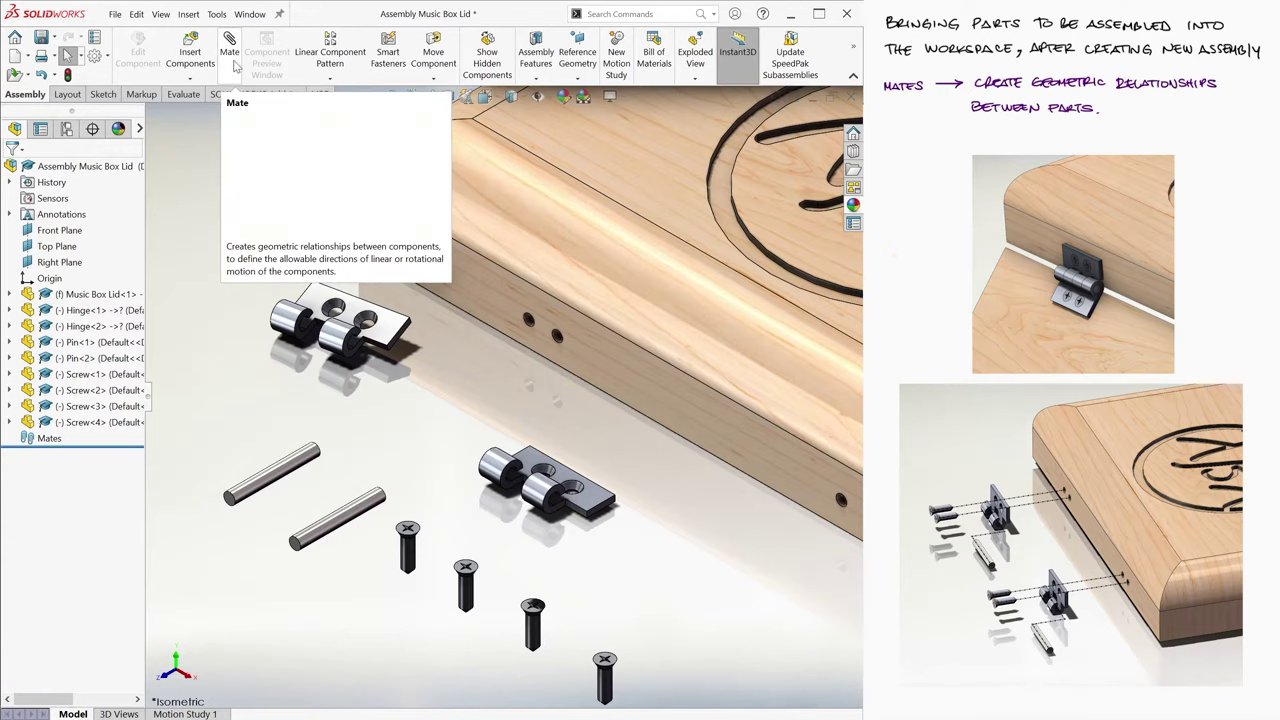
Step: Preview a Coincident mate between the hinge's flat face and the lid's front face
{"action": "left_click", "coordinate": [231, 50]}
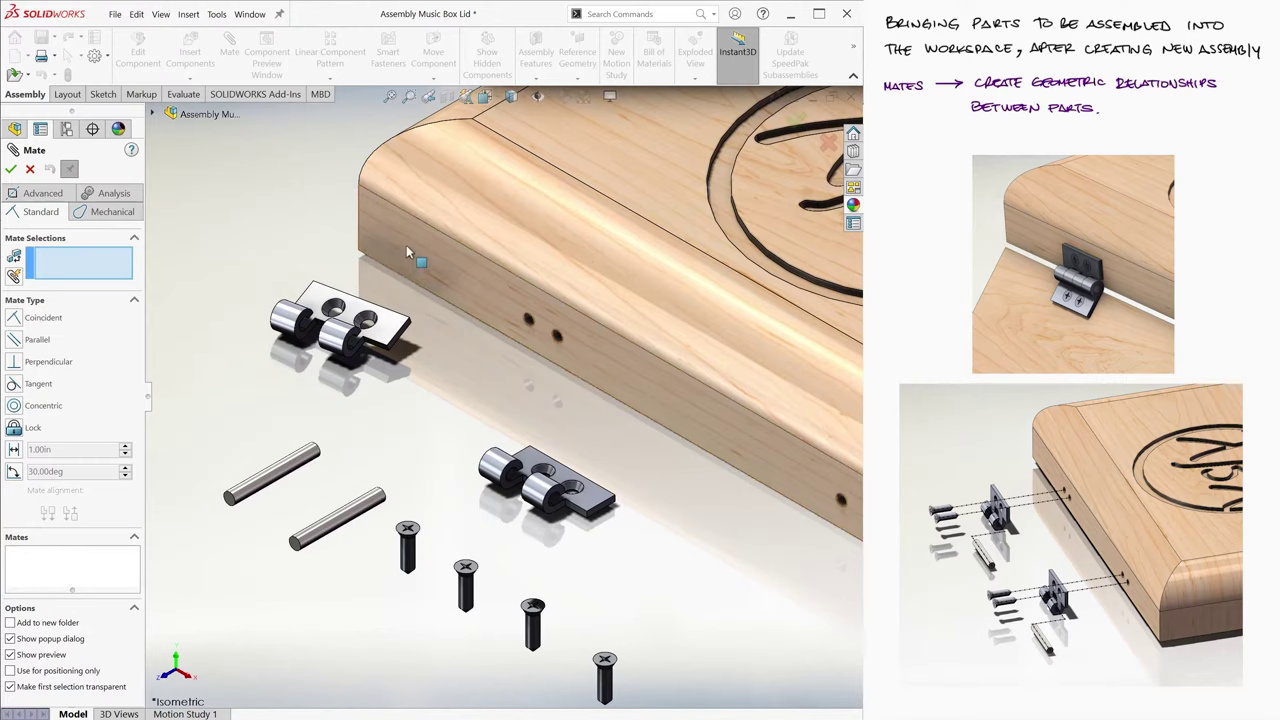
{"action": "middle_click_drag", "start_coordinate": [428, 257], "coordinate": [411, 318]}
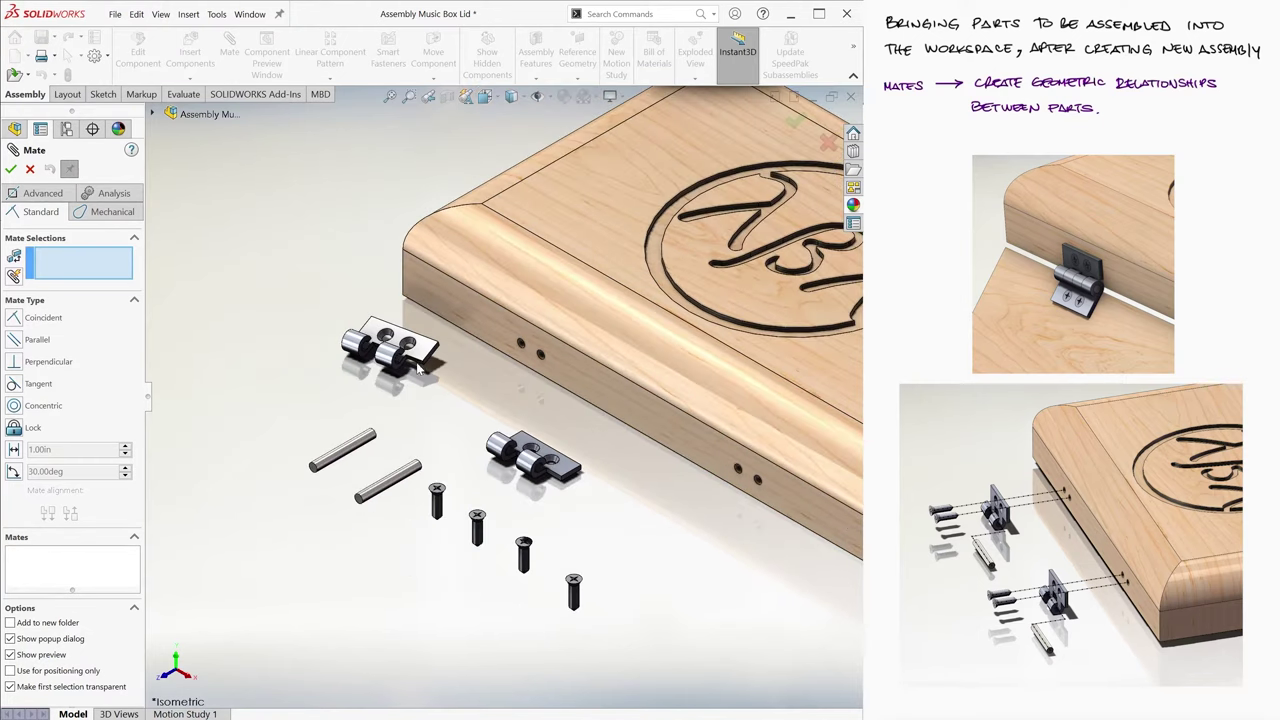
{"action": "left_click", "coordinate": [413, 320]}
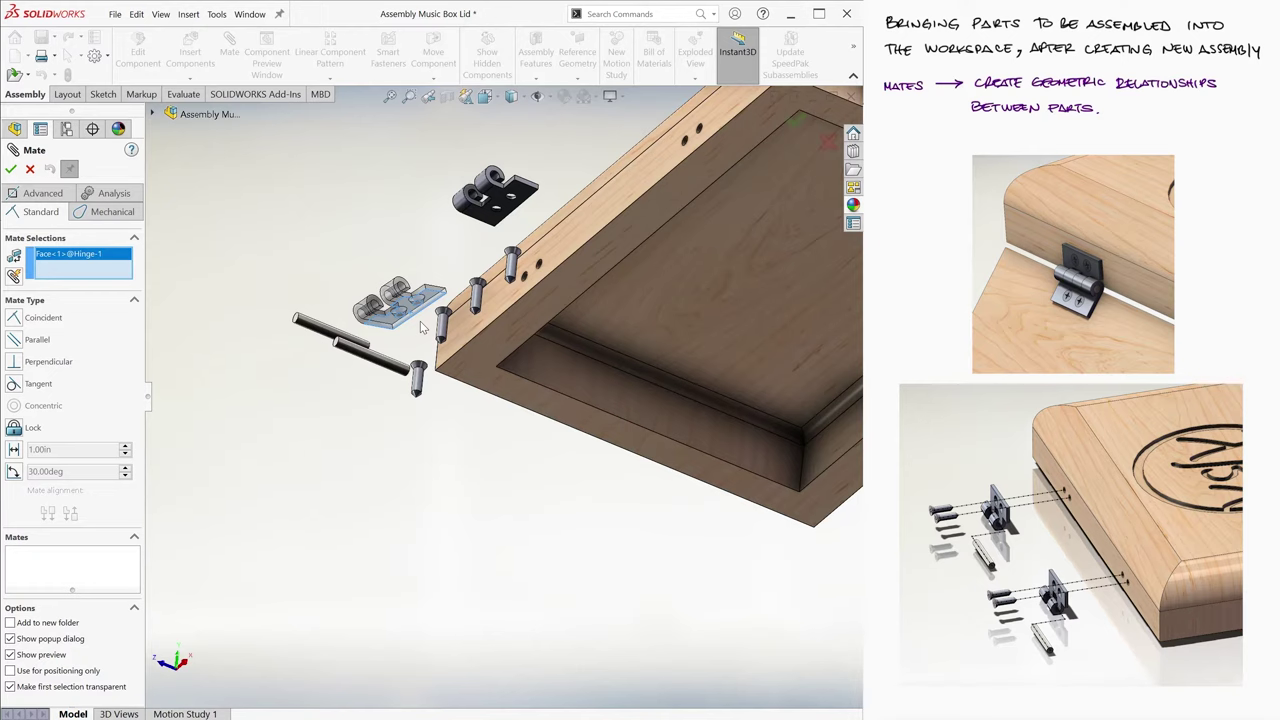
{"action": "mouse_move", "coordinate": [421, 327]}
{"action": "middle_mouse_down"}
{"action": "mouse_move", "coordinate": [425, 382]}
{"action": "mouse_move", "coordinate": [516, 325]}
{"action": "middle_mouse_up"}
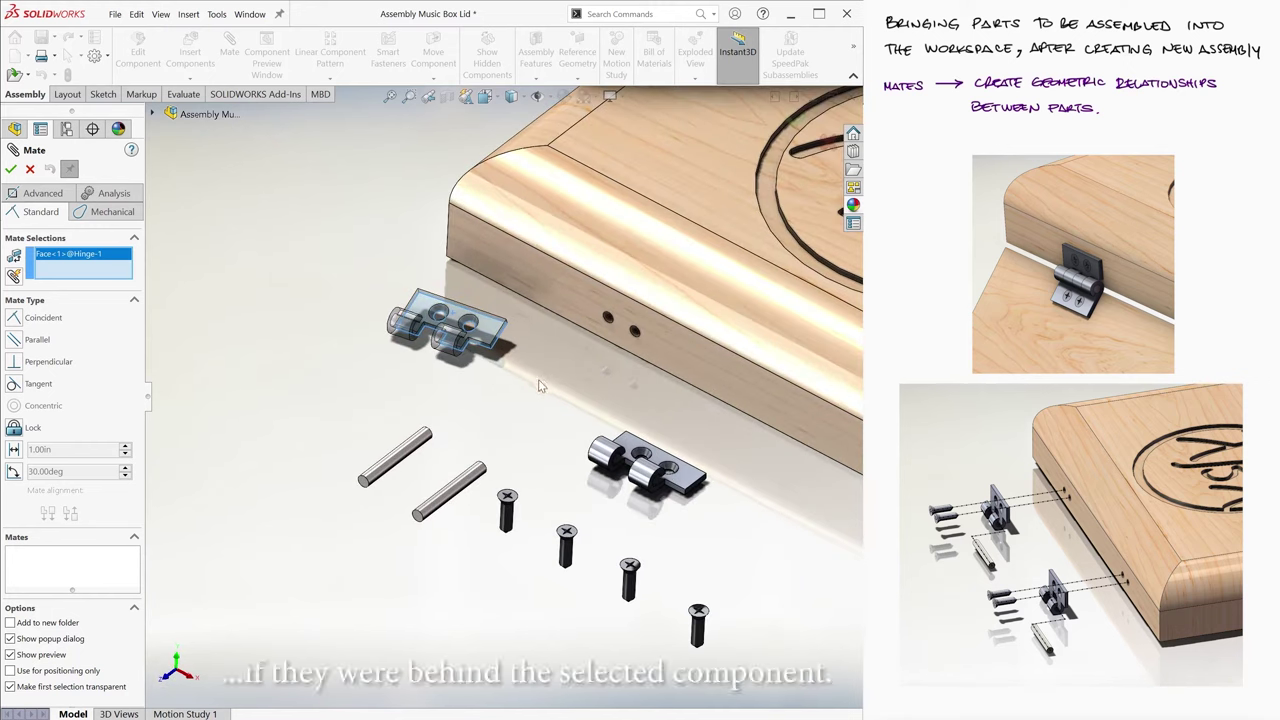
{"action": "left_click", "coordinate": [565, 300]}
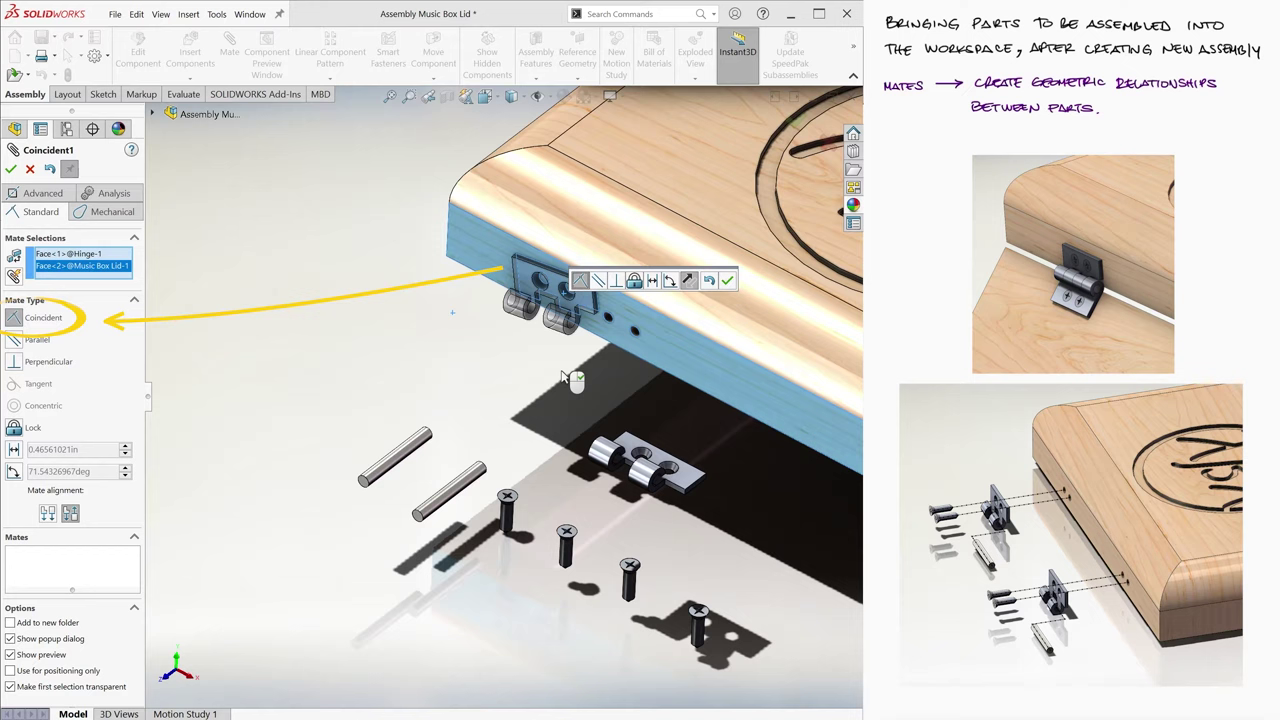
Step: Accept the hinge-to-lid Coincident mate and rotate the hinge to face outward
{"action": "left_click", "coordinate": [727, 280]}
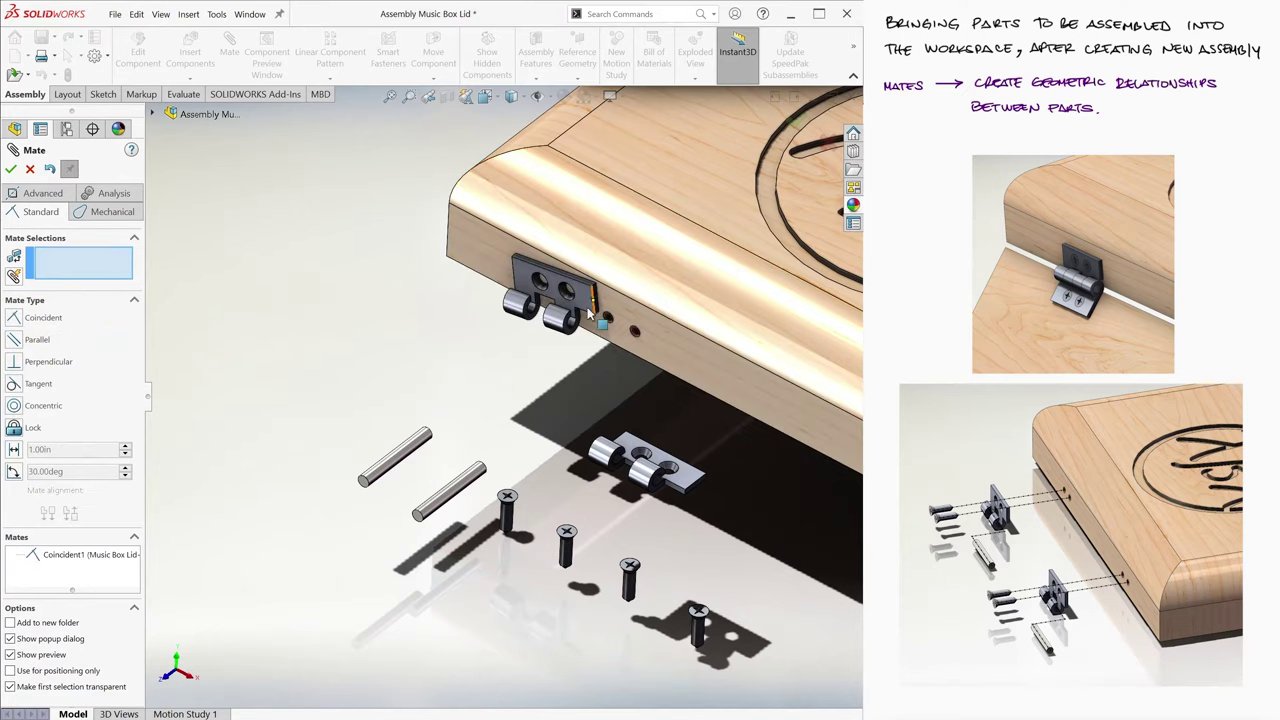
{"action": "left_click_drag", "start_coordinate": [588, 314], "coordinate": [572, 302]}
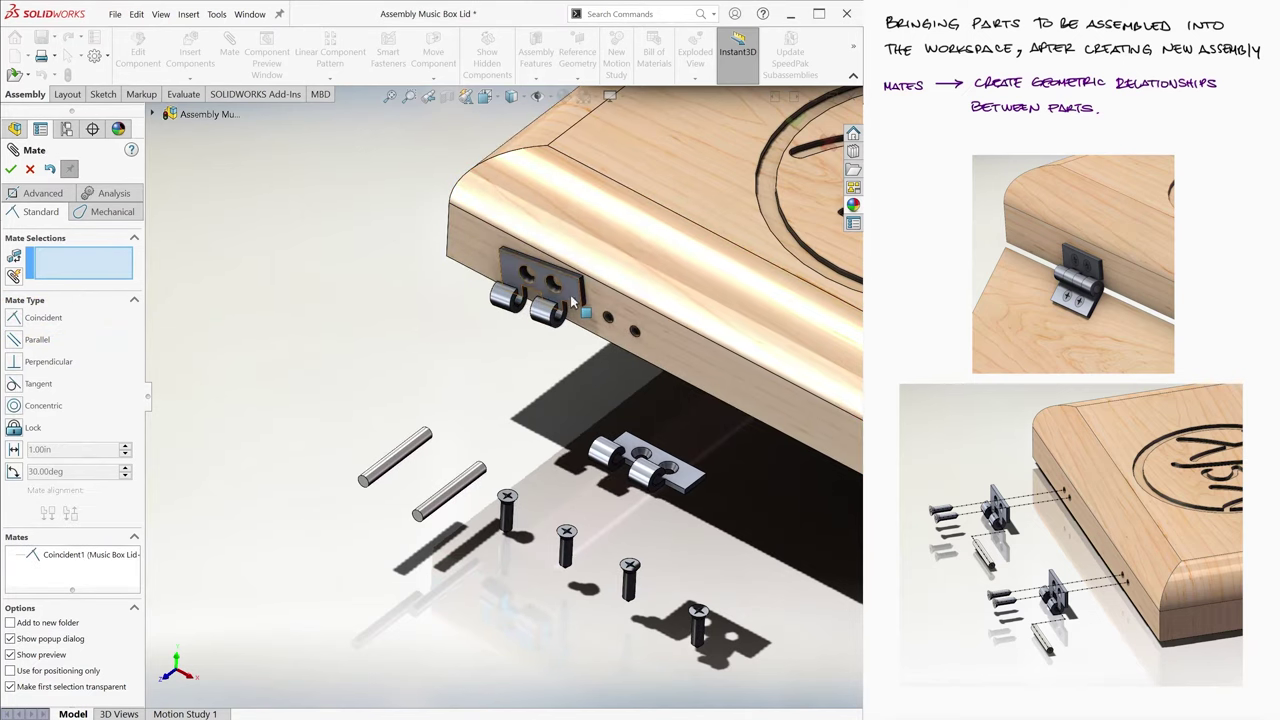
{"action": "mouse_move", "coordinate": [572, 302]}
{"action": "middle_mouse_down"}
{"action": "mouse_move", "coordinate": [690, 382]}
{"action": "mouse_move", "coordinate": [648, 368]}
{"action": "middle_mouse_up"}
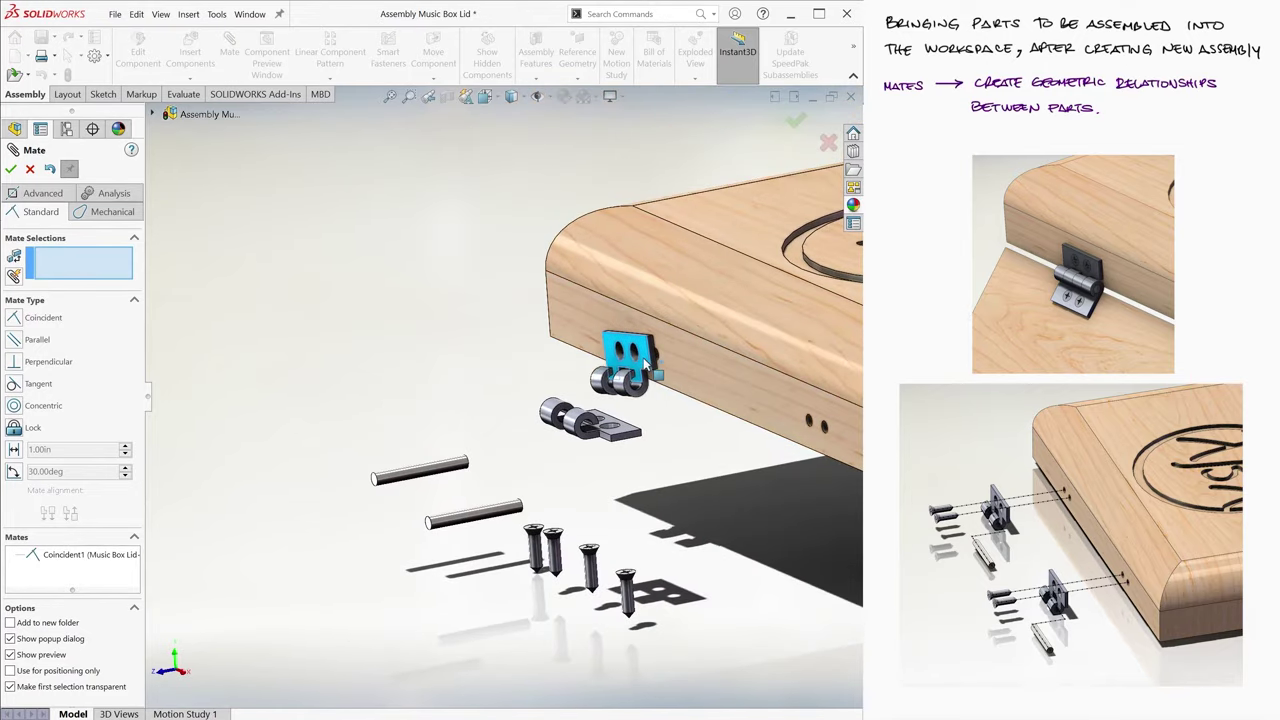
{"action": "left_click_drag", "start_coordinate": [648, 368], "coordinate": [518, 308]}
{"action": "mouse_move", "coordinate": [518, 308]}
{"action": "middle_mouse_down"}
{"action": "mouse_move", "coordinate": [550, 445]}
{"action": "mouse_move", "coordinate": [481, 442]}
{"action": "middle_mouse_up"}
{"action": "right_click_drag", "start_coordinate": [481, 442], "coordinate": [481, 442]}
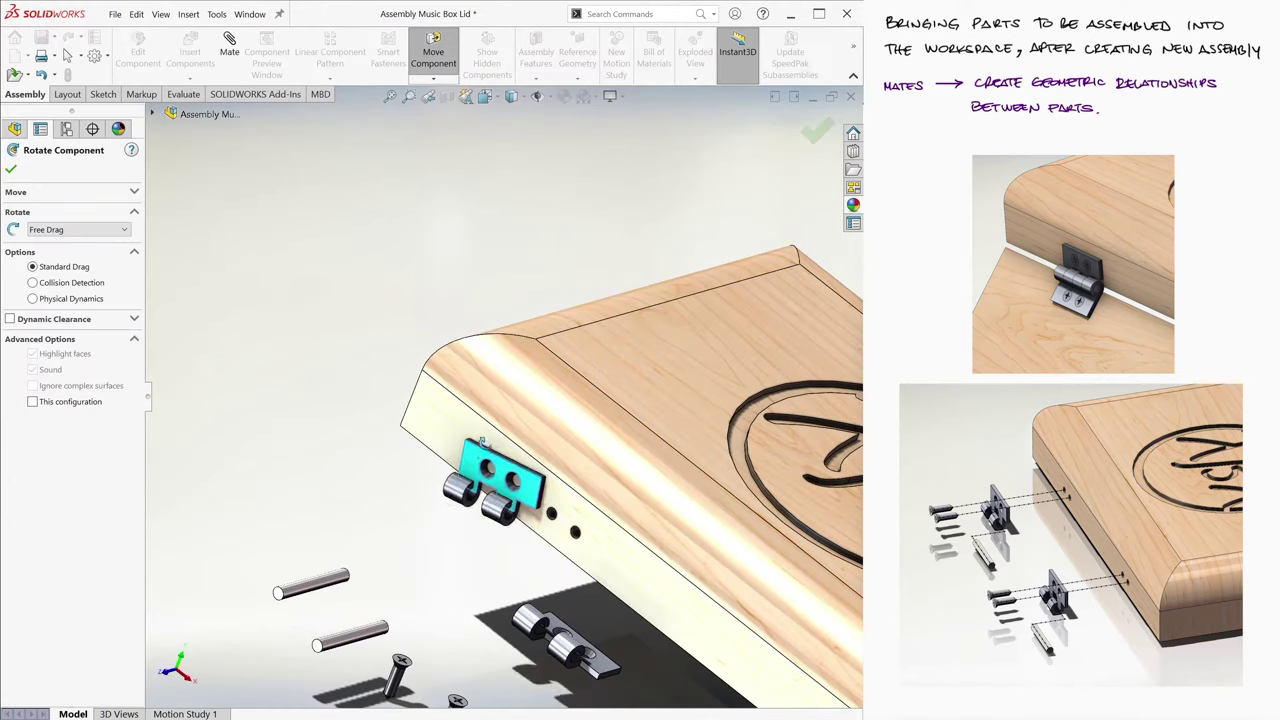
{"action": "left_click_drag", "start_coordinate": [481, 442], "coordinate": [535, 490]}
{"action": "key", "text": "Escape"}
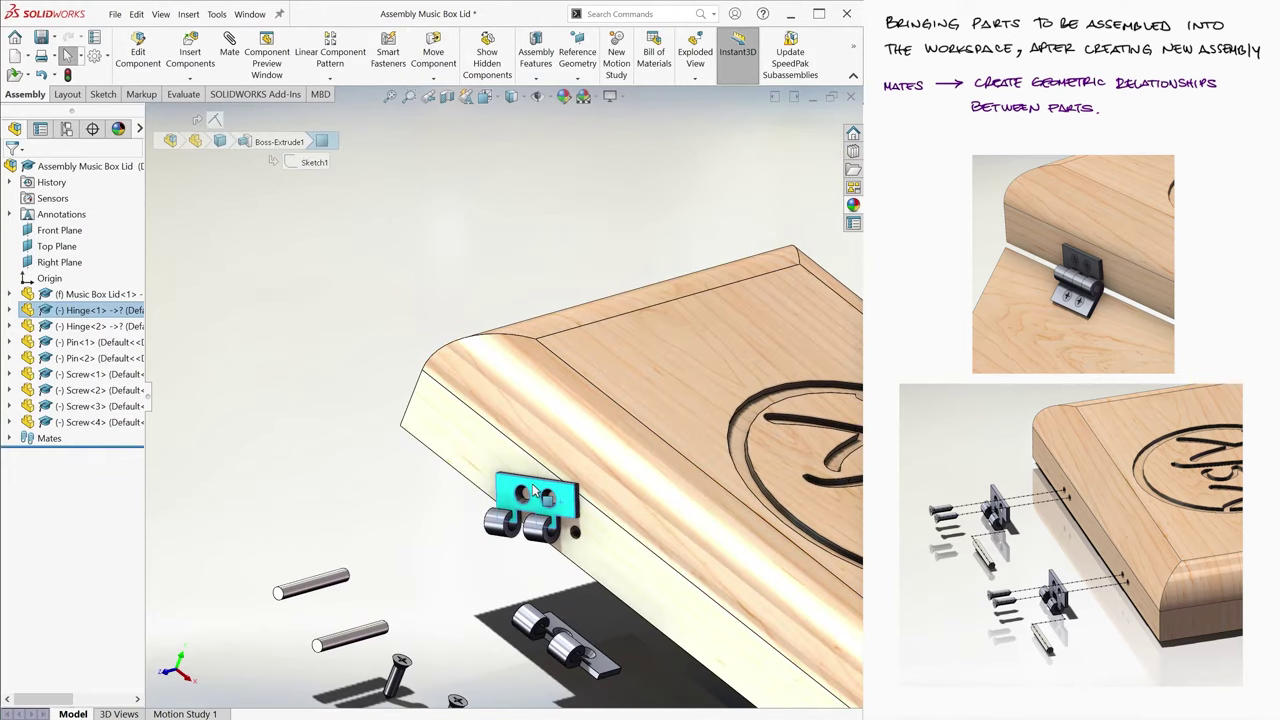
Step: Mate the hinge plate's edge face coincident with the lid's top face as Coincident2
{"action": "left_click", "coordinate": [229, 52]}
{"action": "scroll", "coordinate": [580, 460], "scroll_direction": "down", "scroll_amount": 5}
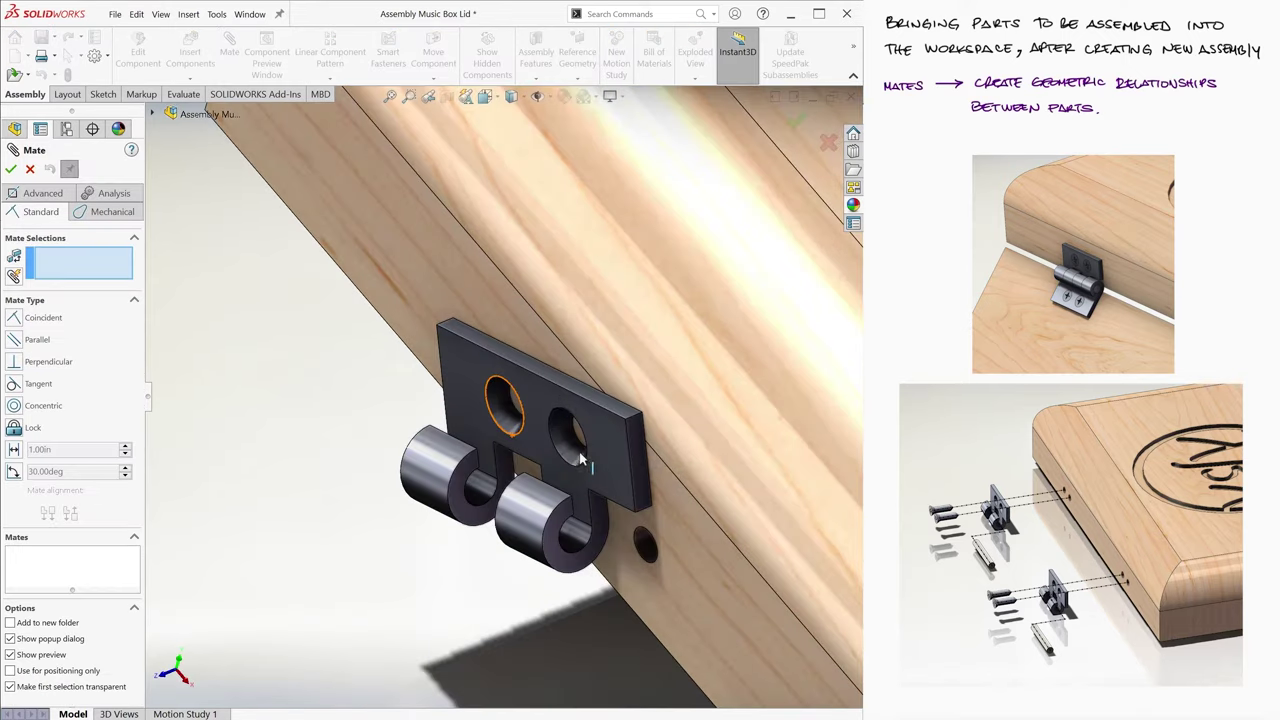
{"action": "left_click", "coordinate": [580, 460]}
{"action": "middle_click_drag", "start_coordinate": [580, 460], "coordinate": [440, 430]}
{"action": "left_click", "coordinate": [440, 430]}
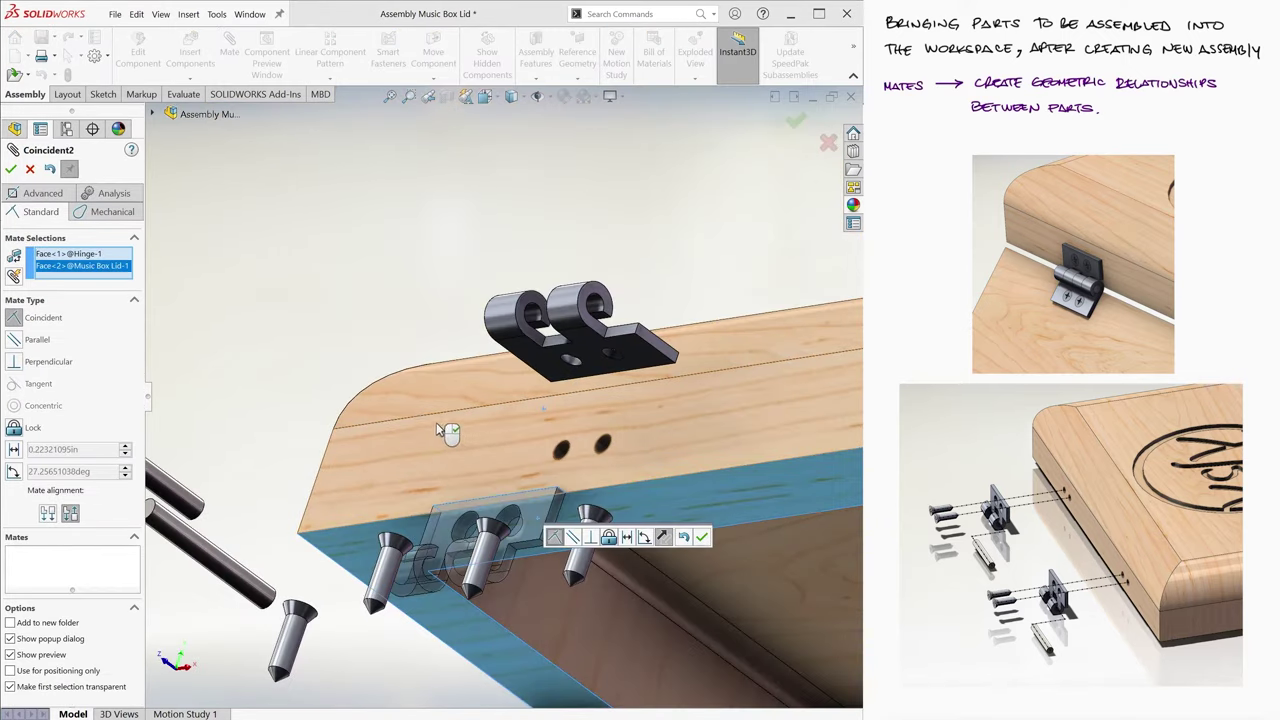
{"action": "key", "text": "ctrl+7"}
{"action": "scroll", "coordinate": [398, 390], "scroll_direction": "down", "scroll_amount": 5}
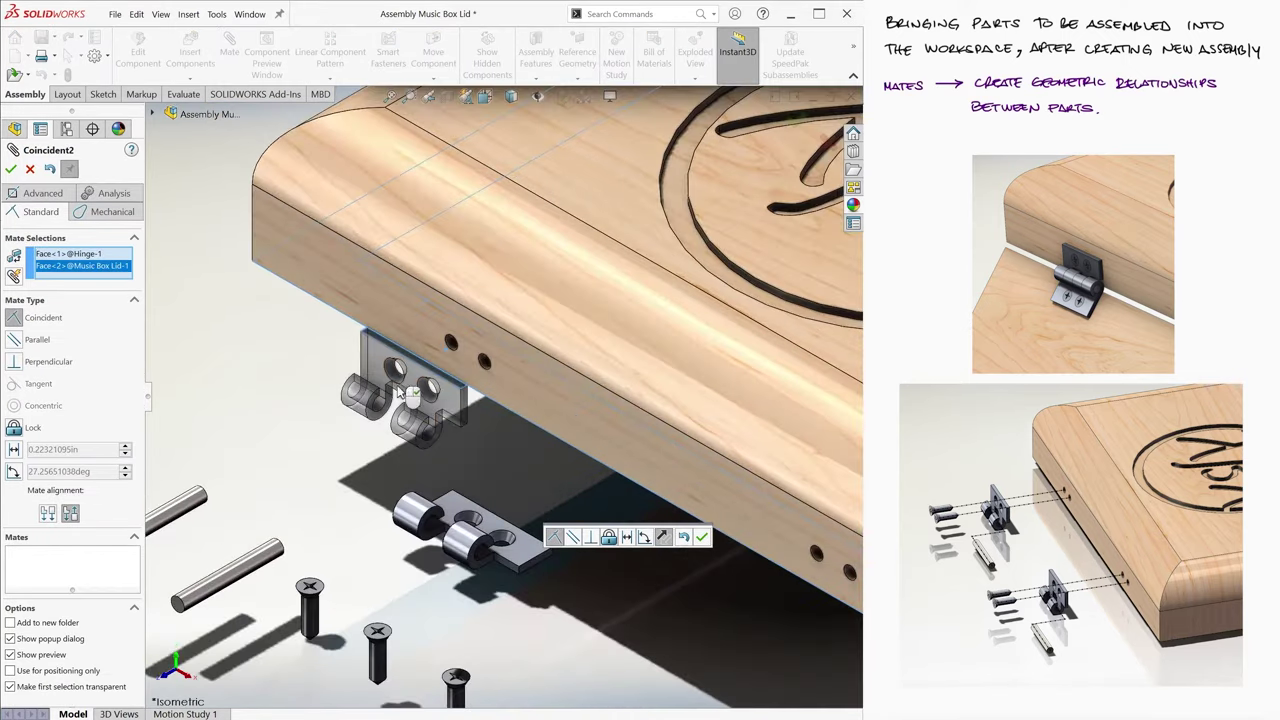
{"action": "key", "text": "Return"}
{"action": "mouse_move", "coordinate": [398, 370]}
{"action": "left_mouse_down"}
{"action": "mouse_move", "coordinate": [370, 462]}
{"action": "mouse_move", "coordinate": [316, 383]}
{"action": "mouse_move", "coordinate": [276, 497]}
{"action": "left_mouse_up"}
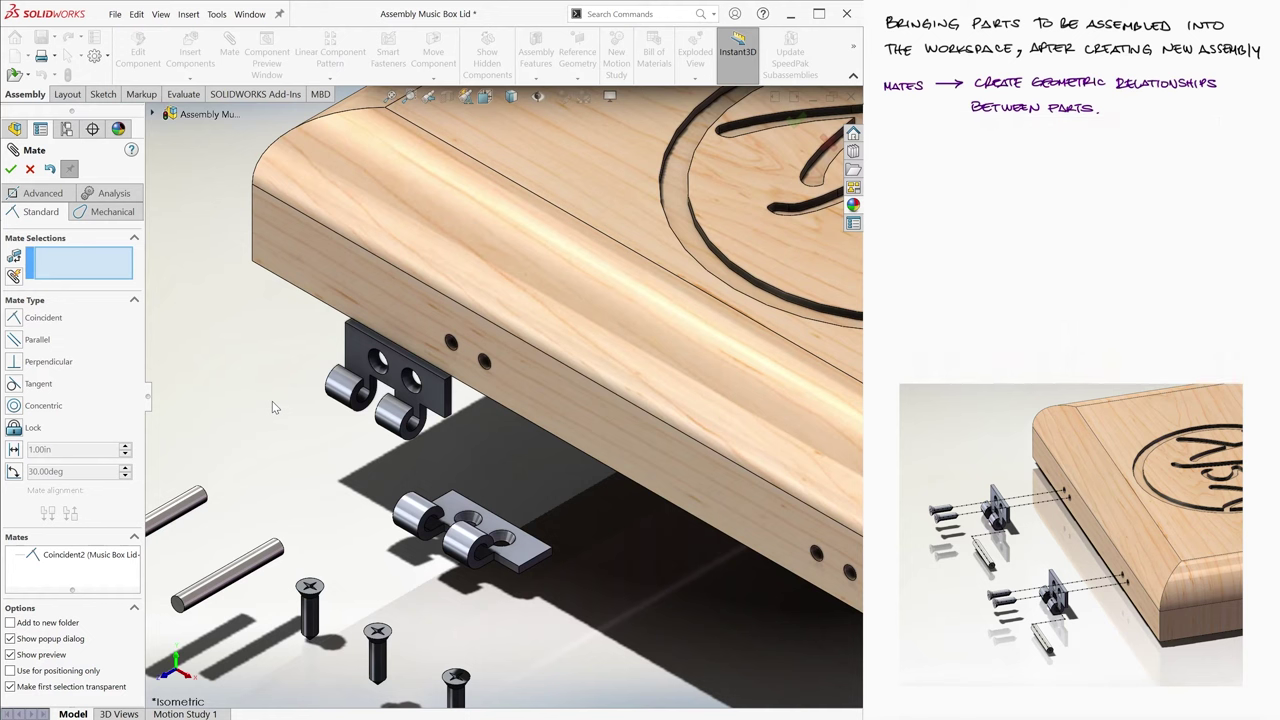
Step: Delete the Coincident2 mate from the assembly's Mates folder
{"action": "left_click", "coordinate": [11, 168]}
{"action": "left_click", "coordinate": [9, 438]}
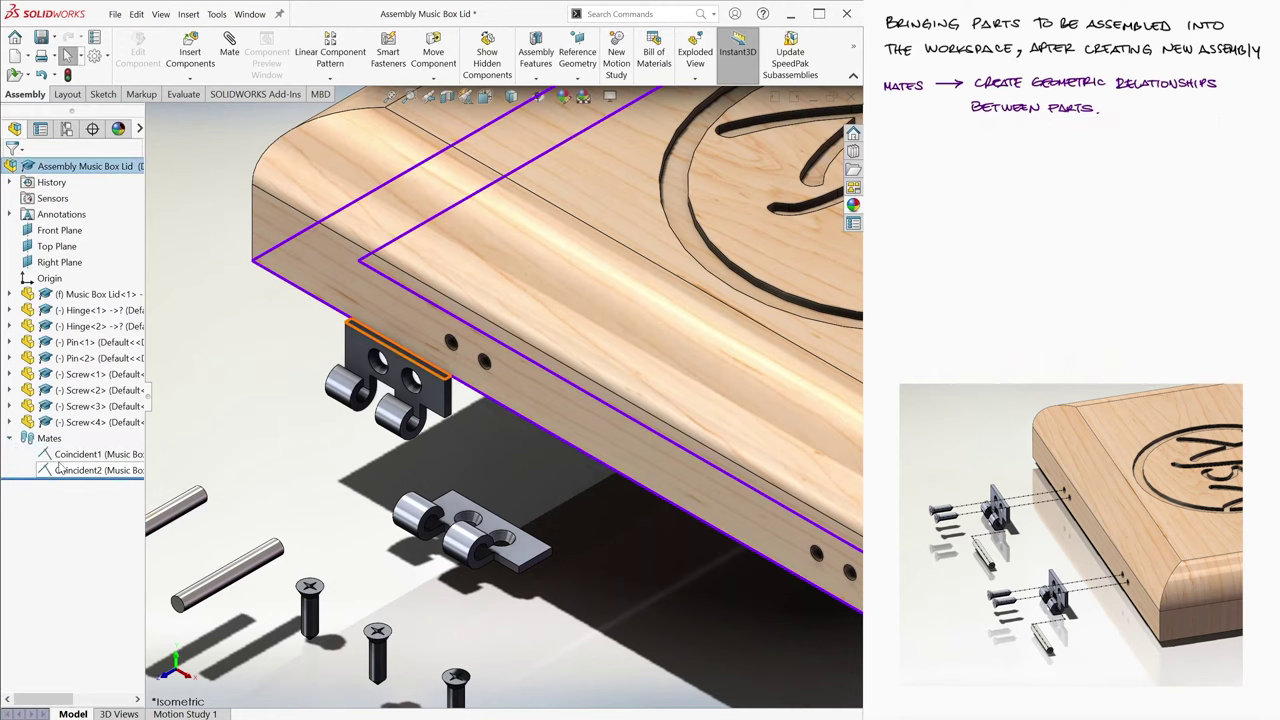
{"action": "key", "text": "f"}
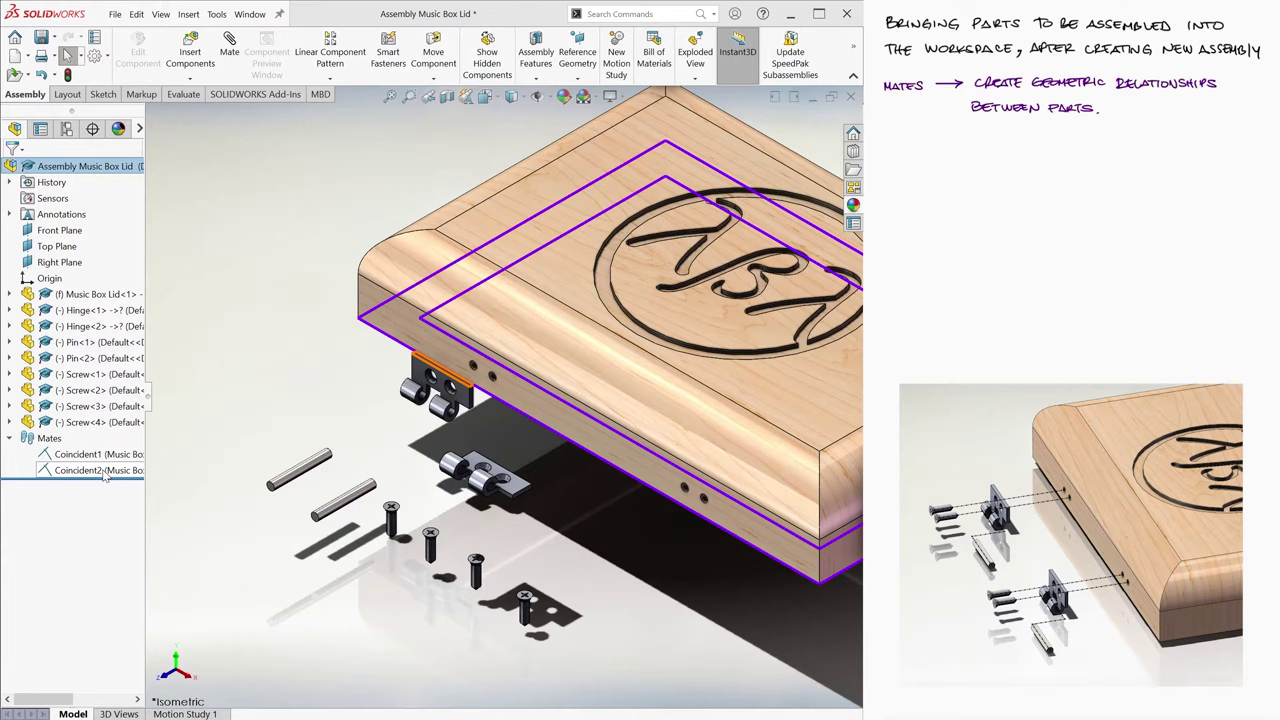
{"action": "right_click", "coordinate": [104, 475]}
{"action": "left_click", "coordinate": [130, 520]}
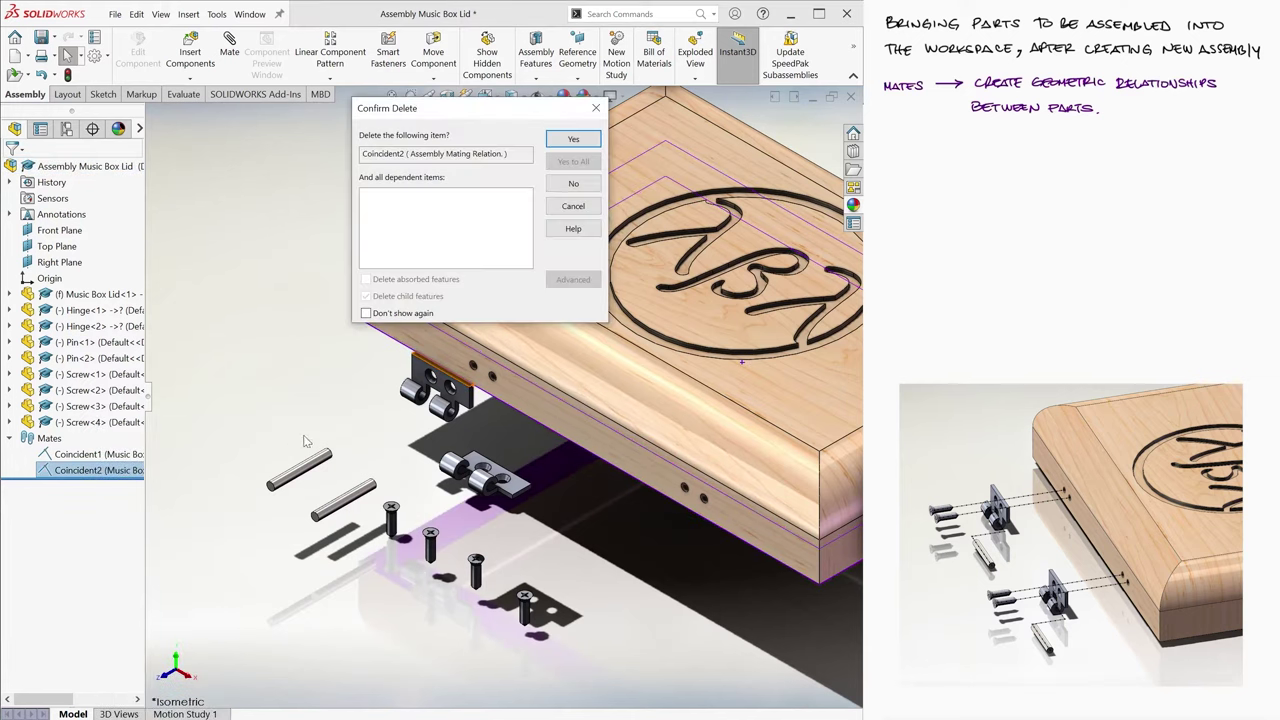
{"action": "left_click", "coordinate": [574, 142]}
Step: Slide the hinge along the lid's front edge toward the right-hand holes
{"action": "left_click_drag", "start_coordinate": [424, 388], "coordinate": [417, 366]}
{"action": "key", "text": "Escape"}
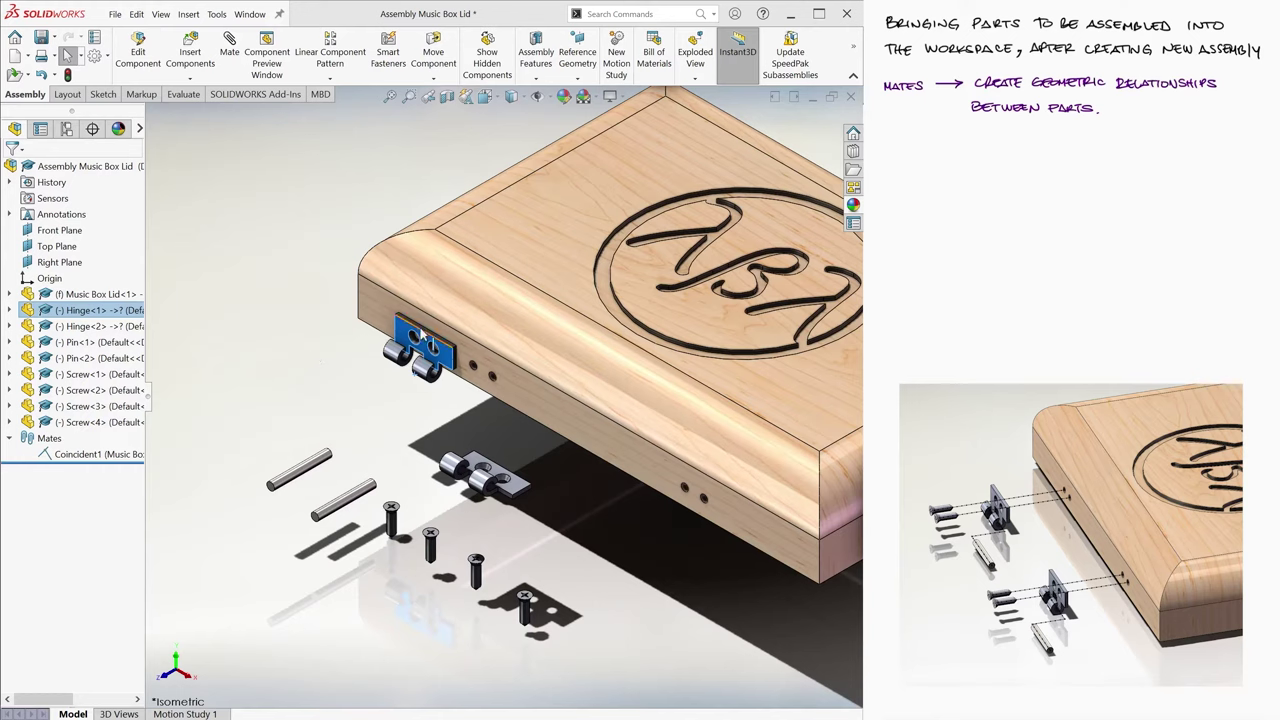
{"action": "left_click_drag", "start_coordinate": [422, 336], "coordinate": [686, 497]}
{"action": "key", "text": "Escape"}
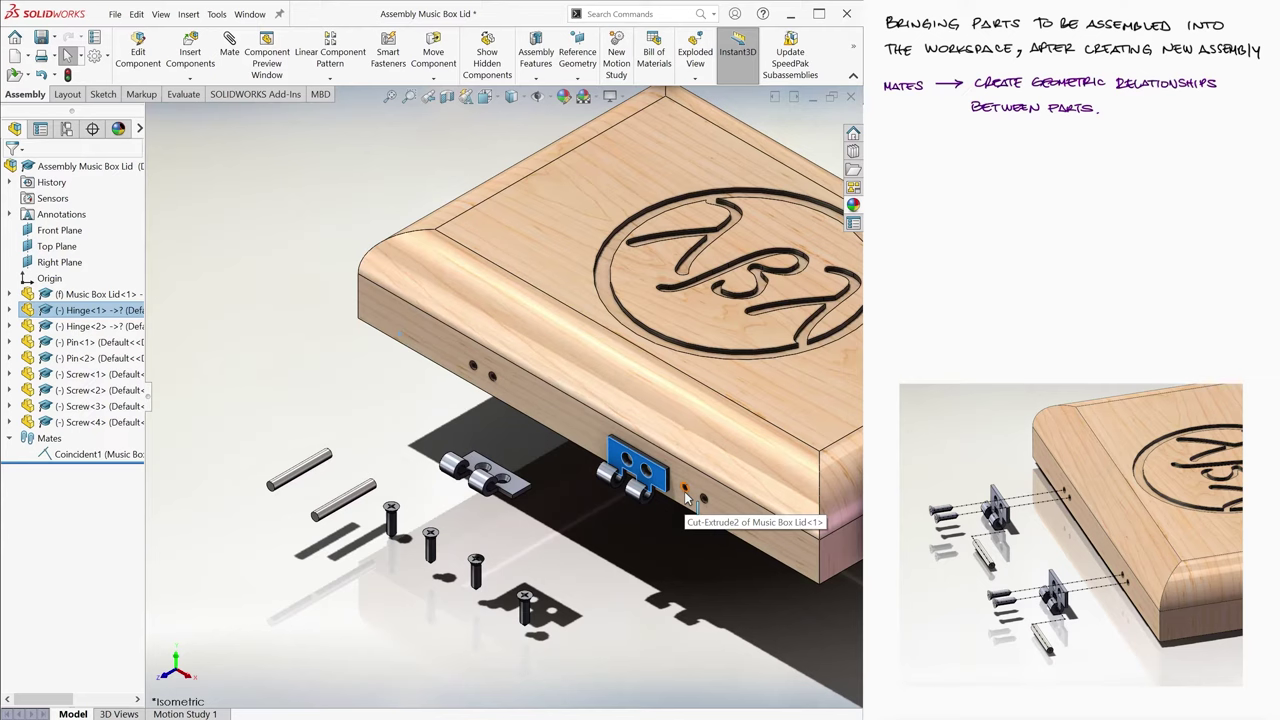
Step: Mate the first hinge hole's edge coincident with a lid hole's inner face
{"action": "key", "text": "Escape"}
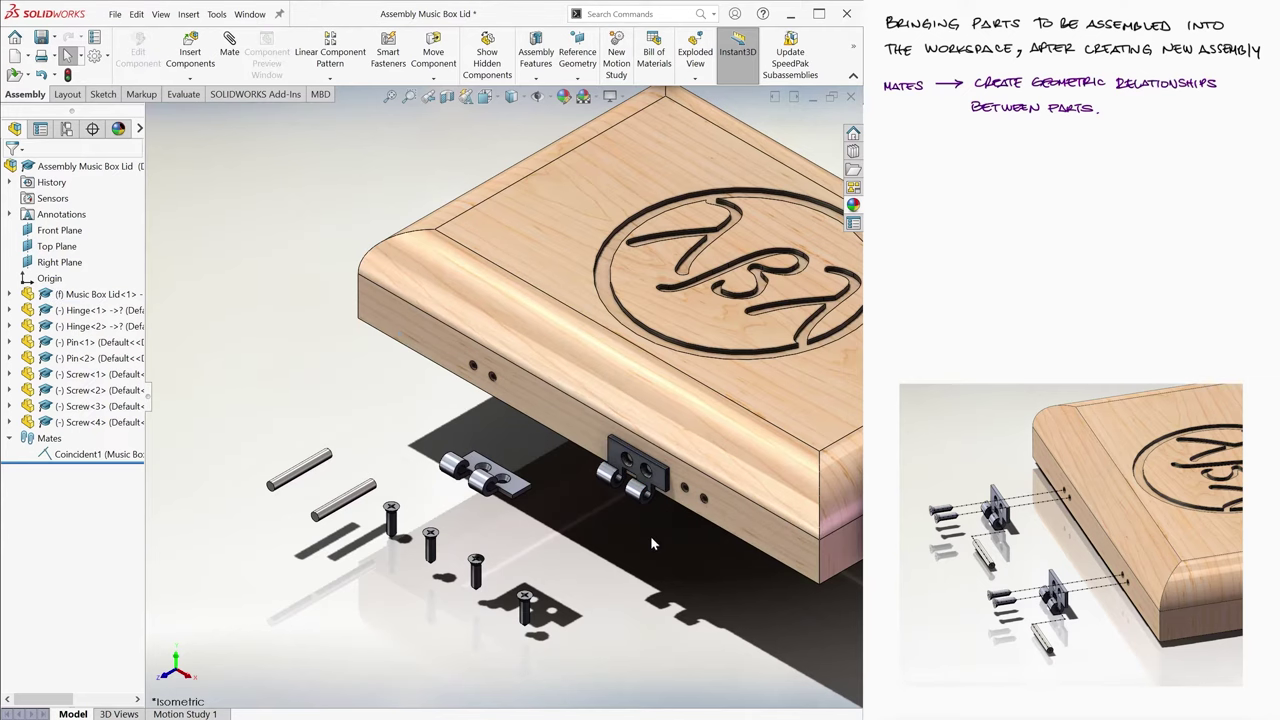
{"action": "key", "text": "m"}
{"action": "scroll", "coordinate": [691, 518], "scroll_direction": "down", "scroll_amount": 3}
{"action": "scroll", "coordinate": [594, 375], "scroll_direction": "down", "scroll_amount": 3}
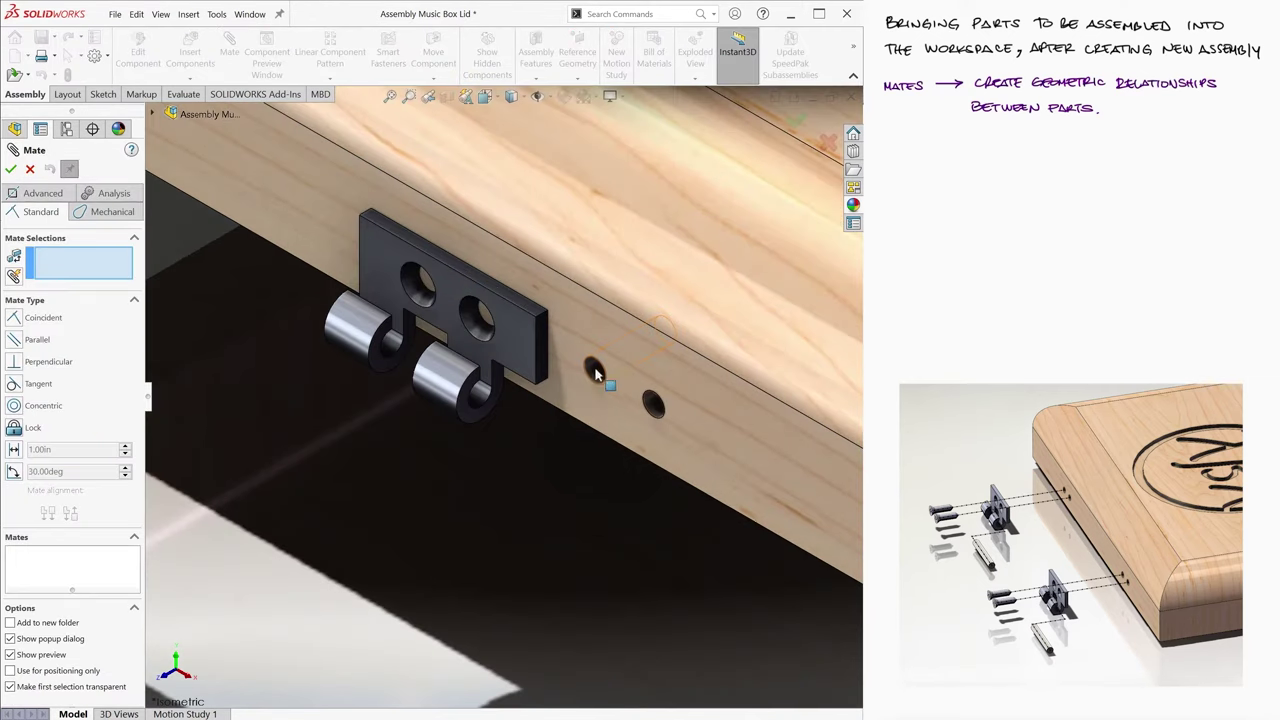
{"action": "left_click", "coordinate": [594, 375]}
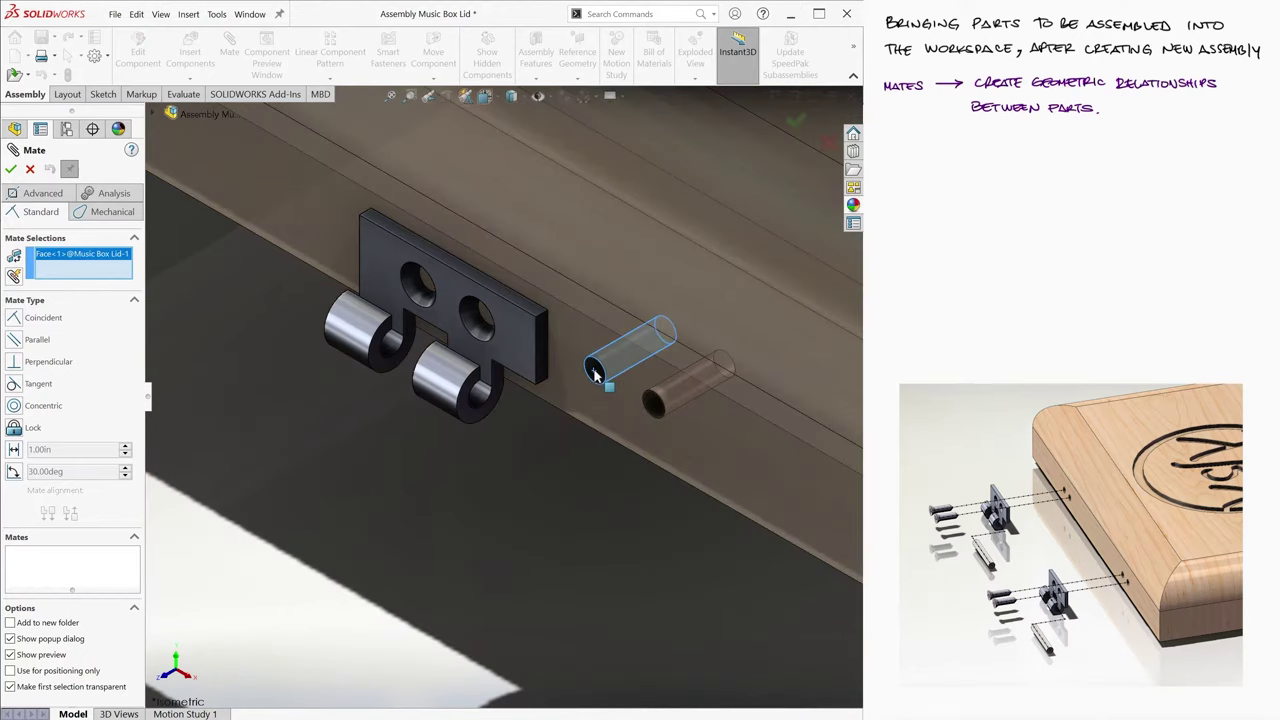
{"action": "left_click", "coordinate": [428, 290]}
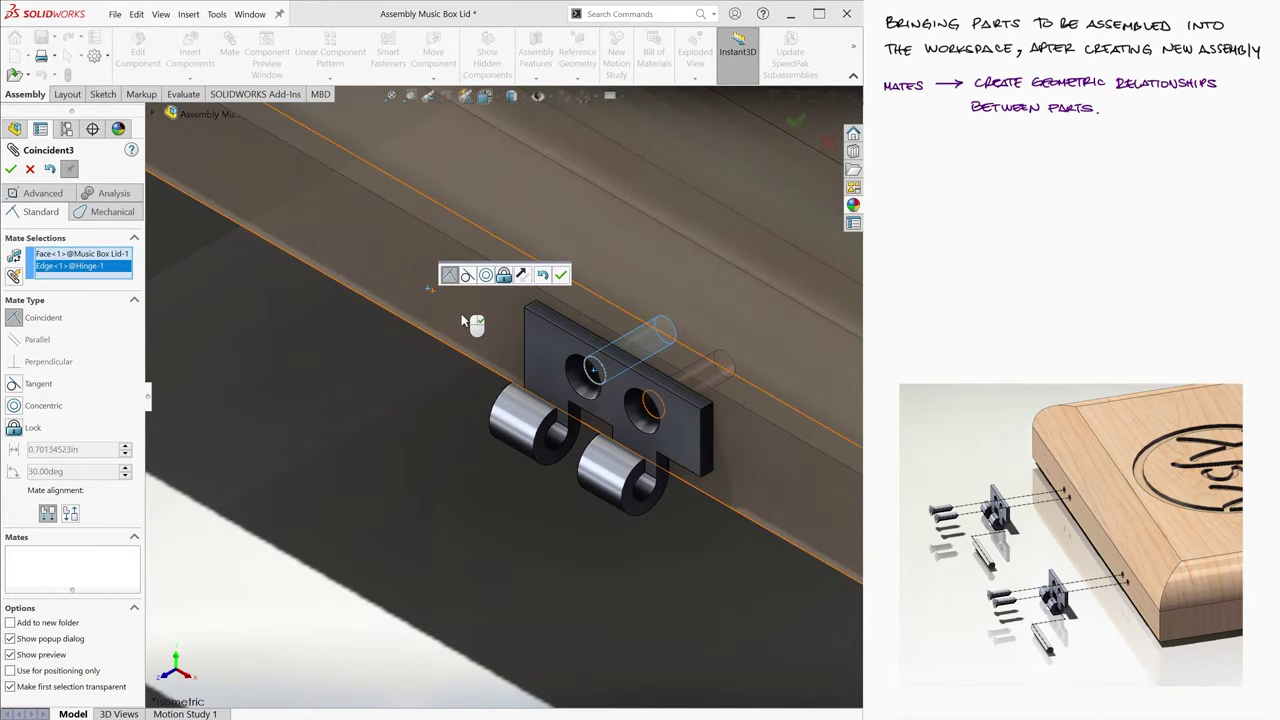
{"action": "left_click", "coordinate": [561, 274]}
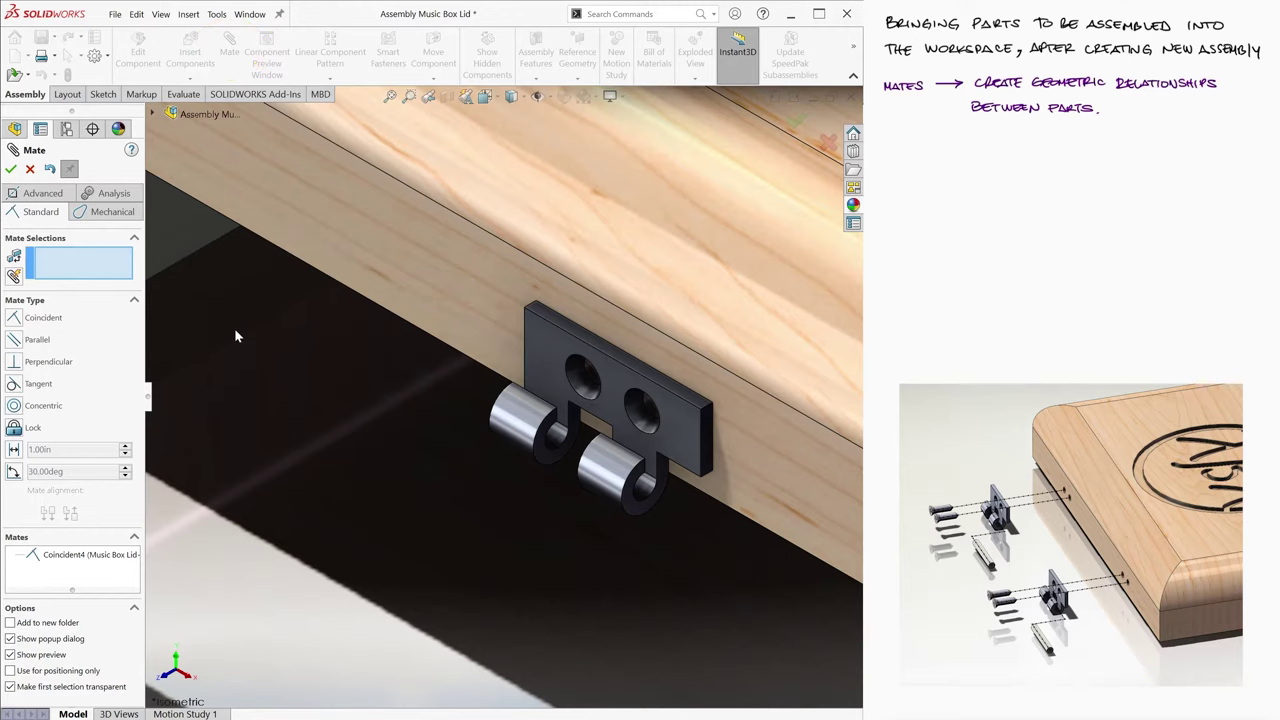
Step: Mate the second hinge hole coincident with the lid's second hole
{"action": "middle_click_drag", "start_coordinate": [234, 336], "coordinate": [656, 403]}
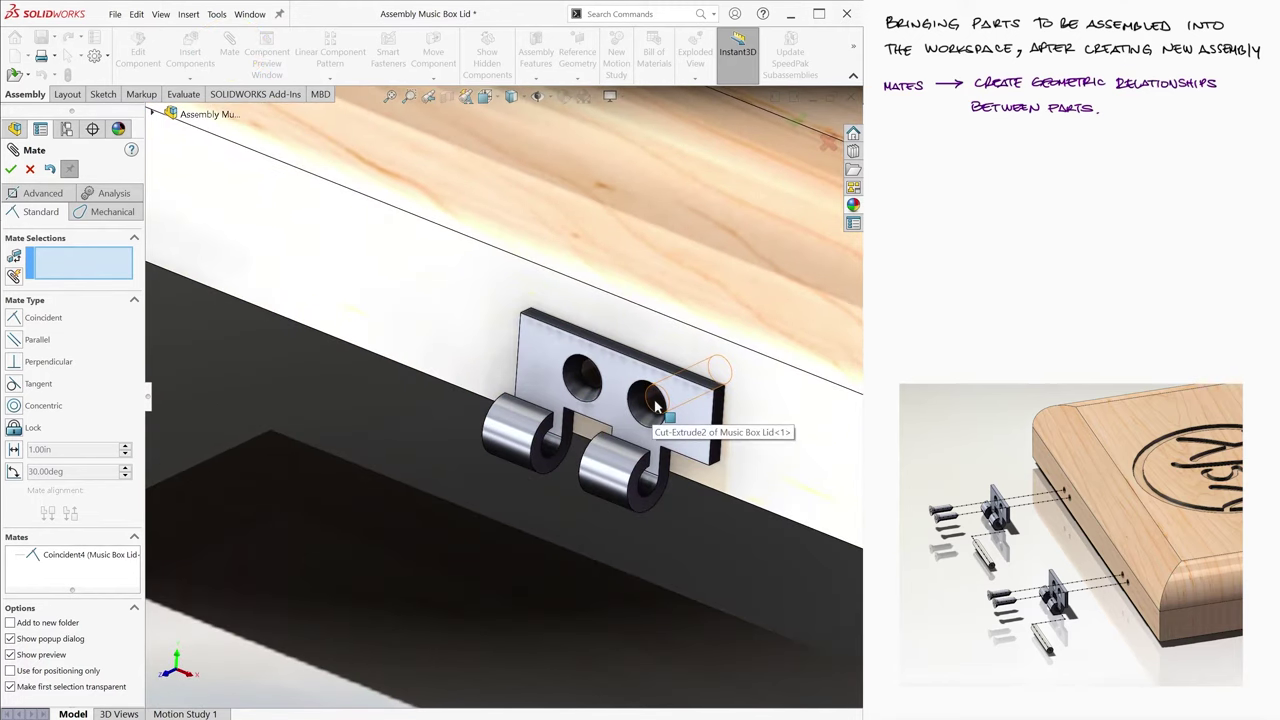
{"action": "left_click", "coordinate": [656, 403]}
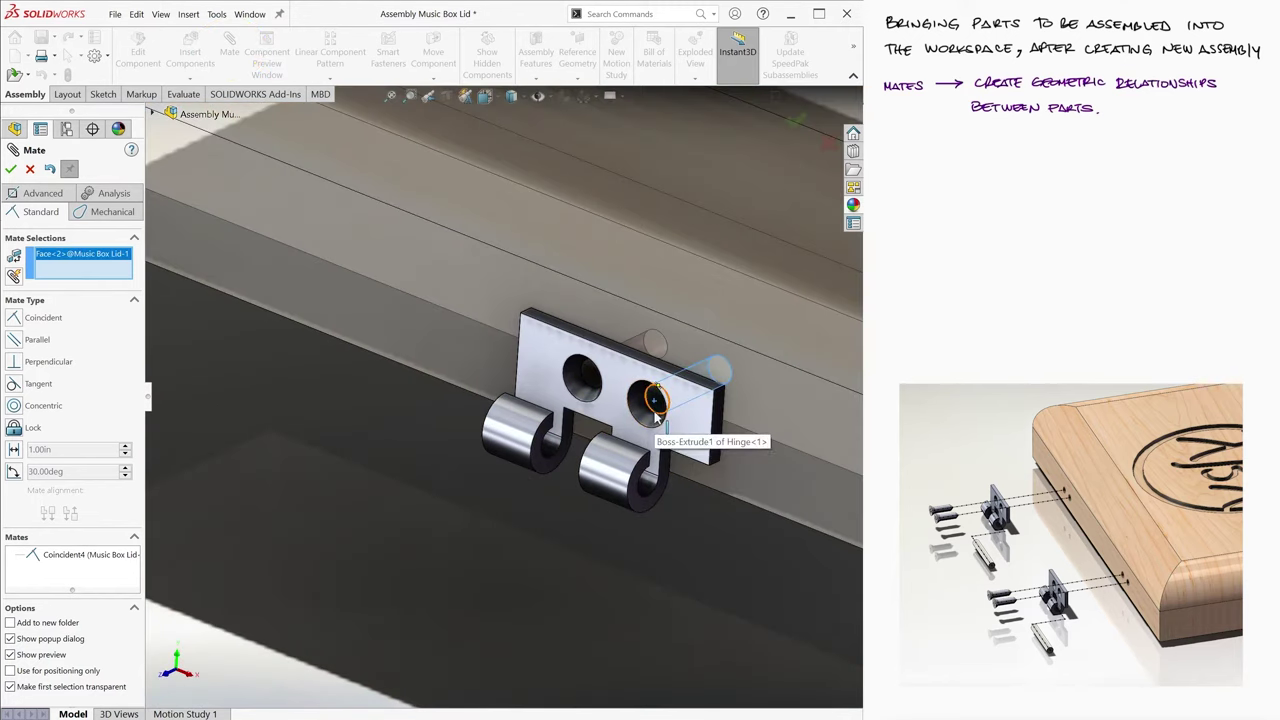
{"action": "left_click", "coordinate": [654, 411]}
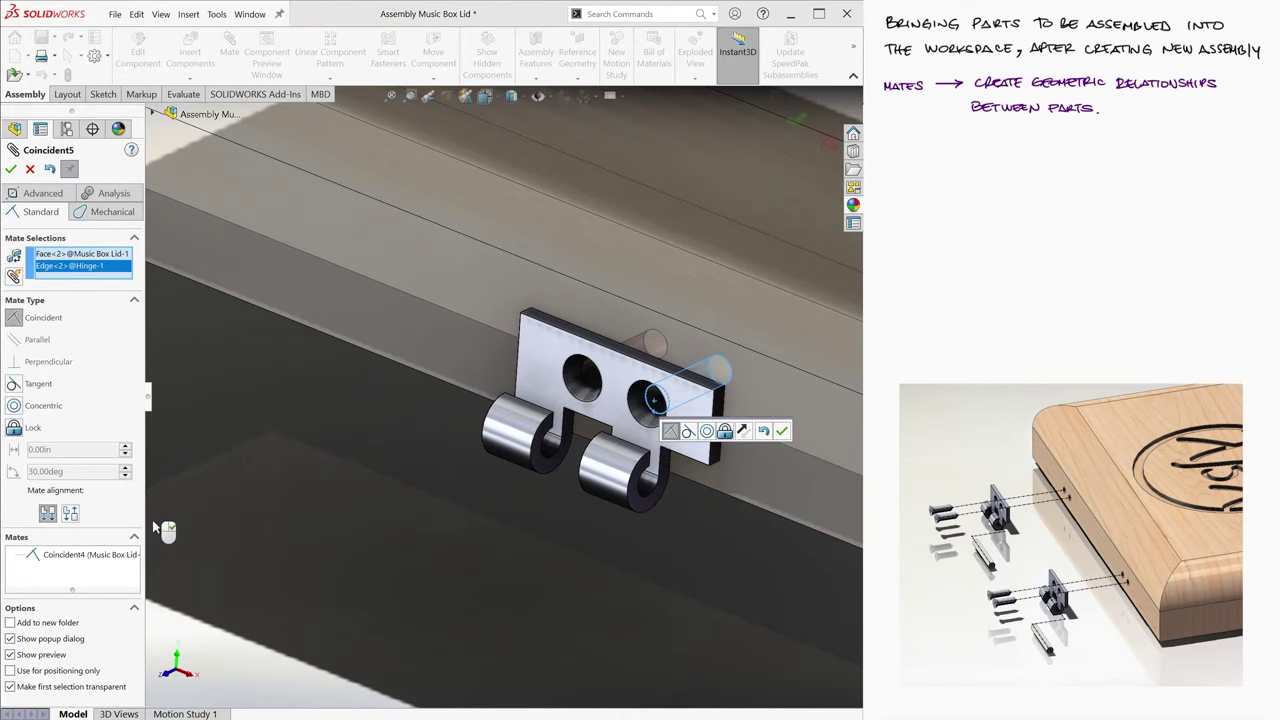
{"action": "left_click", "coordinate": [11, 169]}
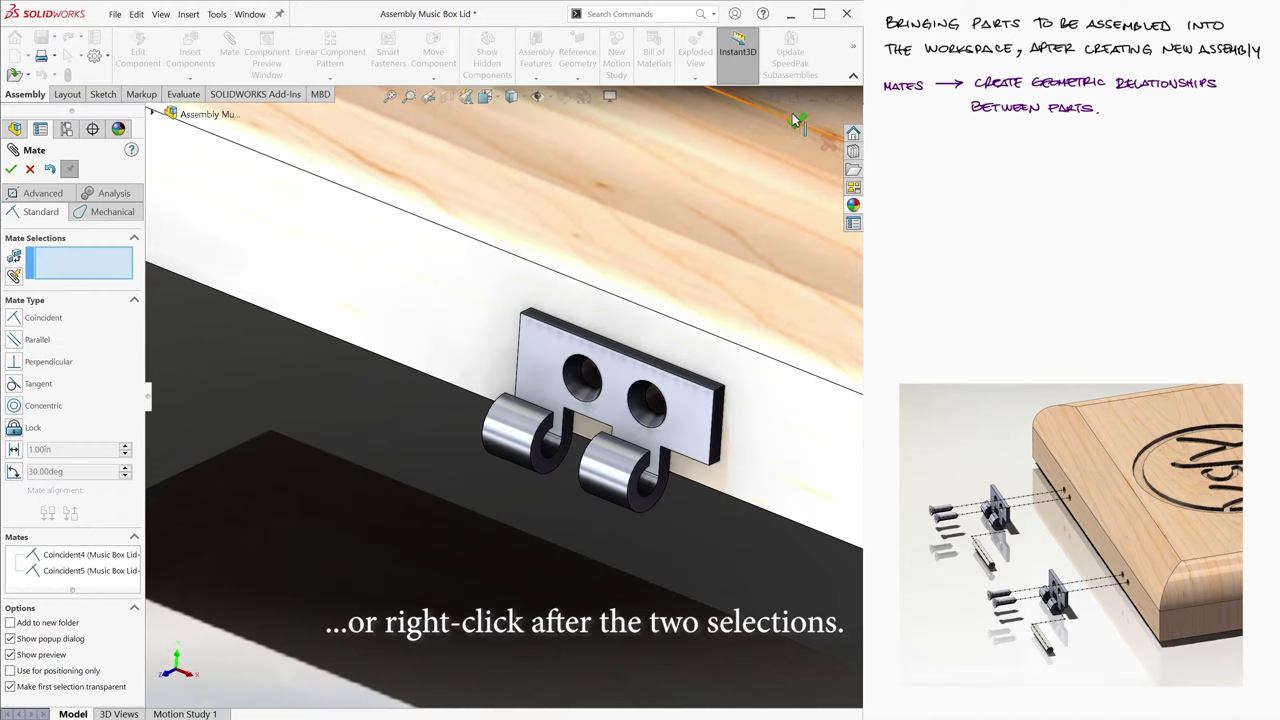
Step: Delete the Coincident5 mate and swing the freed hinge to show it is unconstrained
{"action": "key", "text": "Escape"}
{"action": "right_click", "coordinate": [98, 486]}
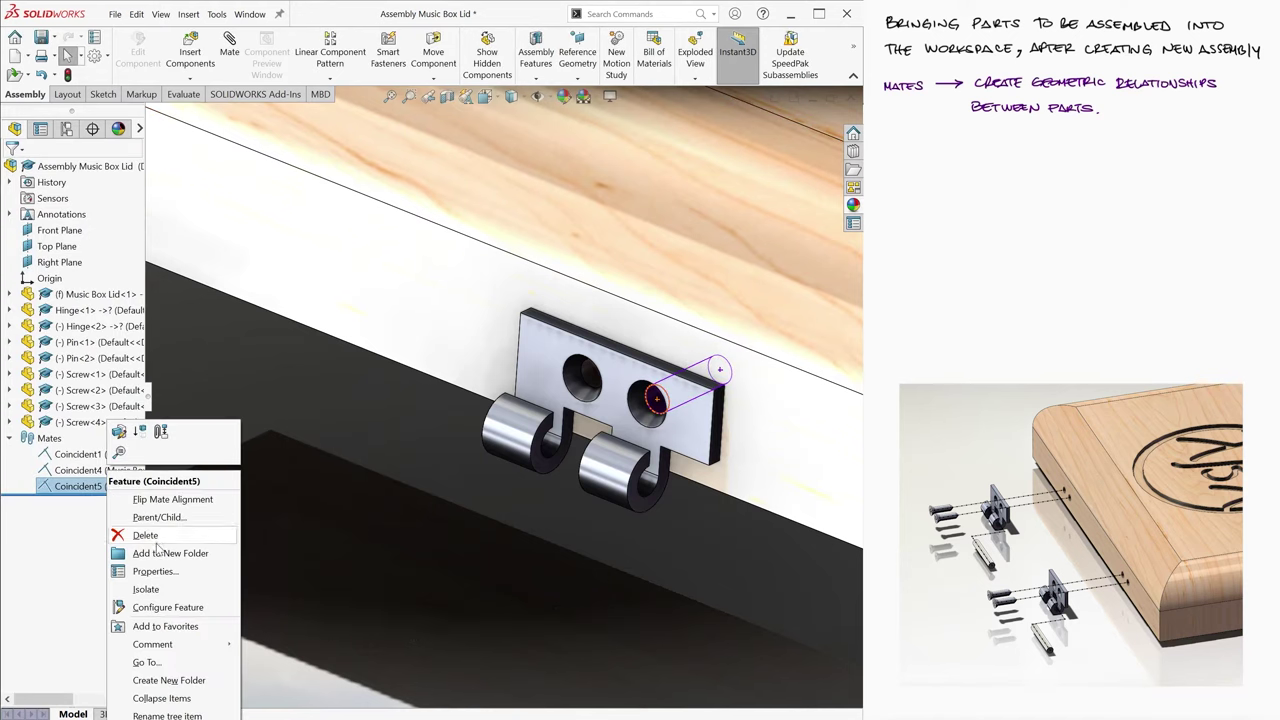
{"action": "left_click", "coordinate": [130, 455]}
{"action": "left_click", "coordinate": [573, 139]}
{"action": "left_click_drag", "start_coordinate": [650, 400], "coordinate": [646, 508]}
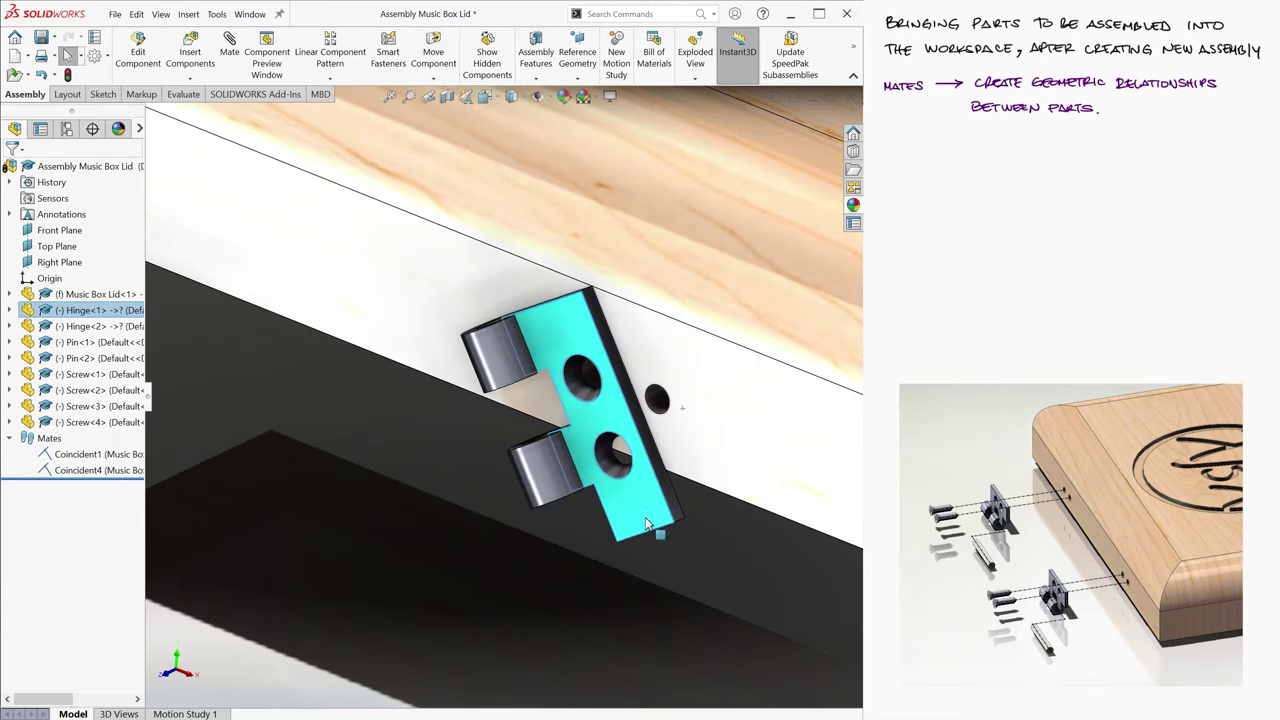
Step: Undo the rotation and the deletion to restore Coincident5, then save the assembly
{"action": "left_click", "coordinate": [137, 14]}
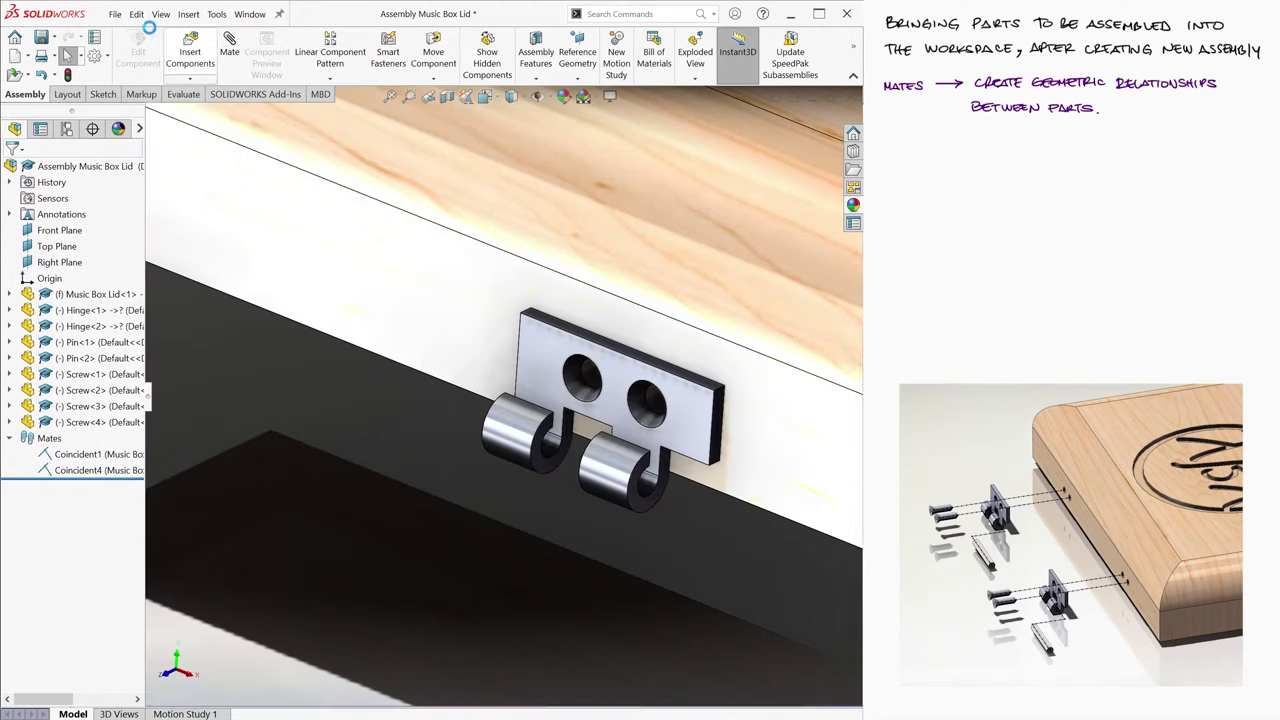
{"action": "left_click", "coordinate": [137, 14]}
{"action": "left_click", "coordinate": [215, 42]}
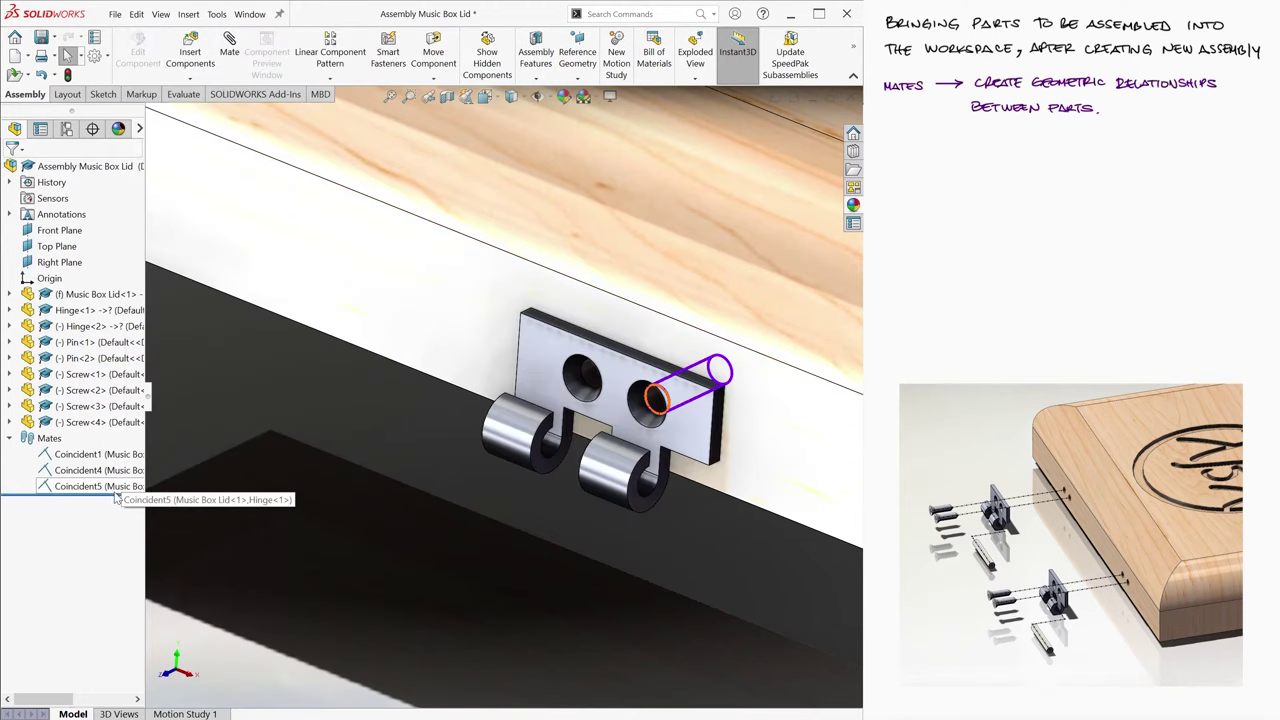
{"action": "key", "text": "ctrl+s"}
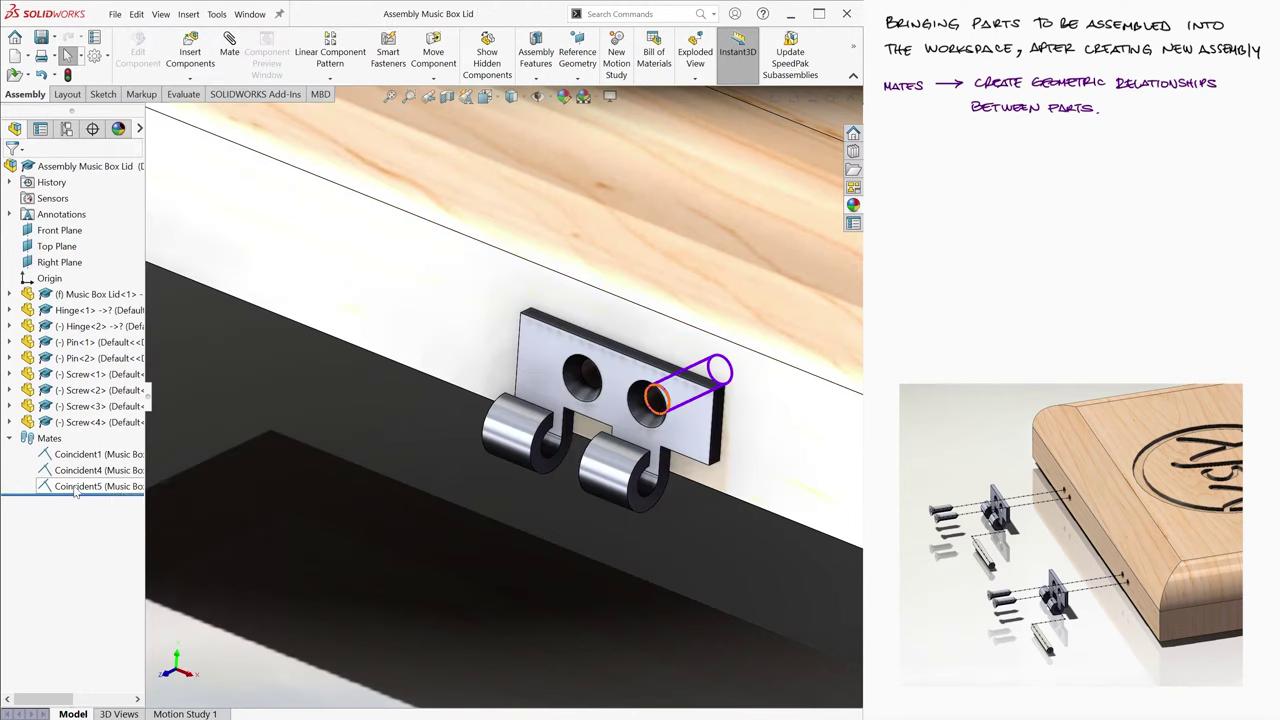
Step: Mate the second hinge's flat back face coincident with the lid face
{"action": "left_click", "coordinate": [230, 50]}
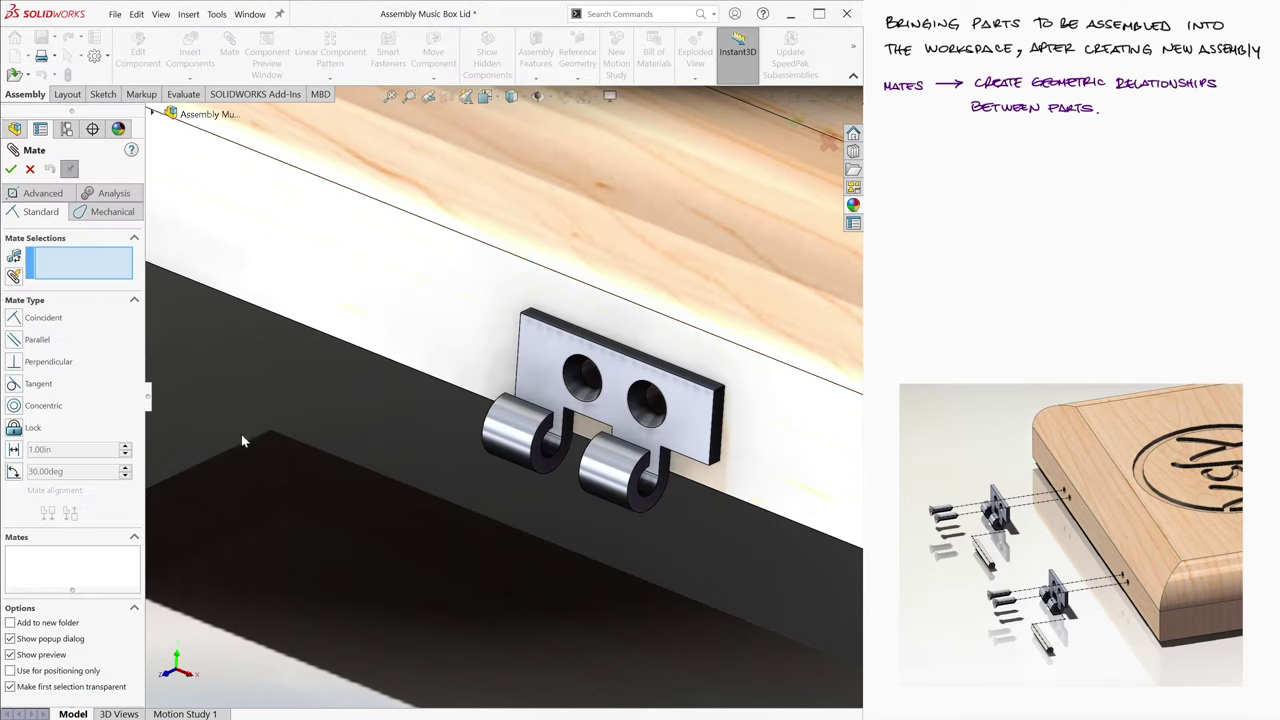
{"action": "key", "text": "f"}
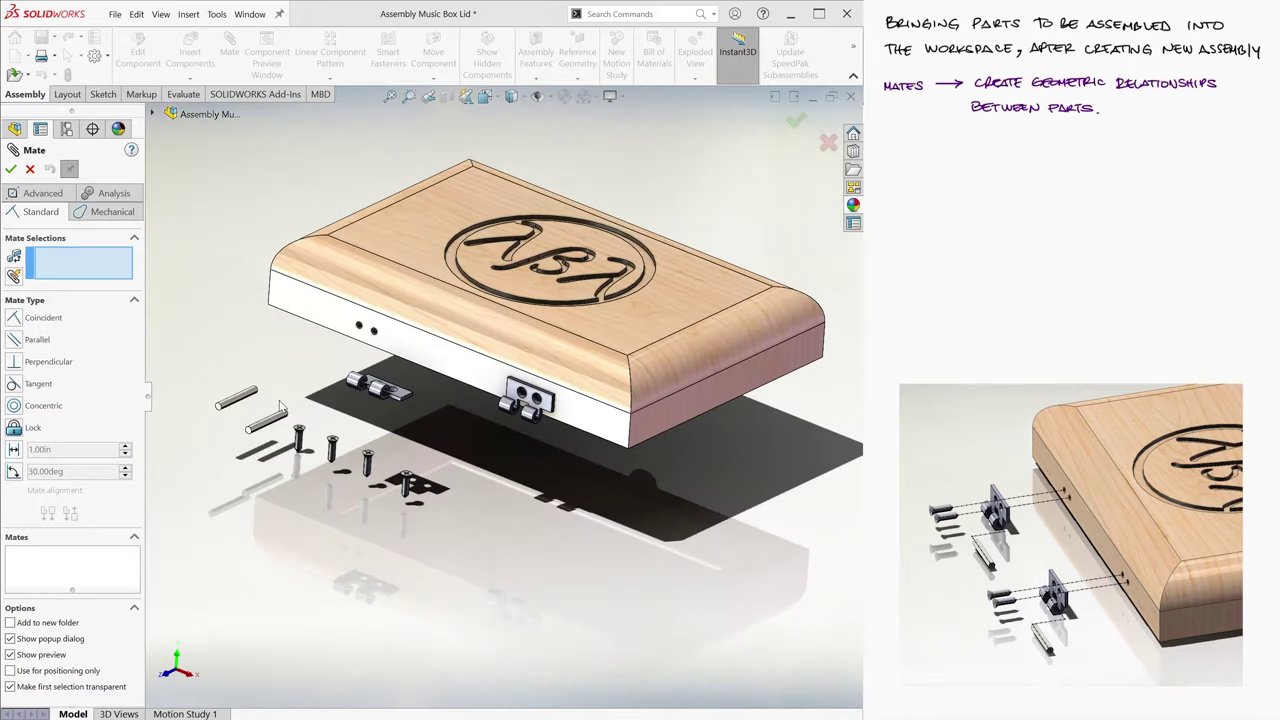
{"action": "mouse_move", "coordinate": [362, 463]}
{"action": "middle_mouse_down"}
{"action": "mouse_move", "coordinate": [531, 377]}
{"action": "mouse_move", "coordinate": [560, 420]}
{"action": "middle_mouse_up"}
{"action": "scroll", "coordinate": [531, 377], "scroll_direction": "up", "scroll_amount": 5}
{"action": "left_click", "coordinate": [500, 320]}
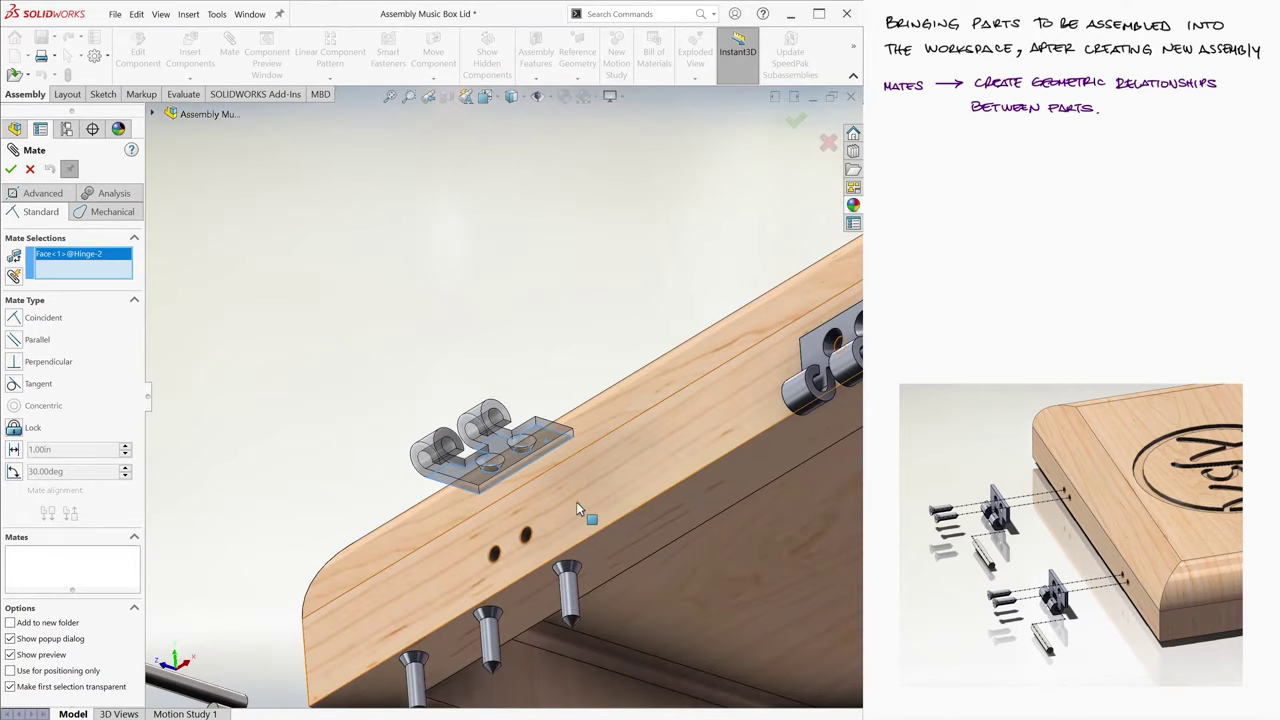
{"action": "left_click", "coordinate": [586, 514]}
{"action": "left_click", "coordinate": [505, 567]}
Step: Align both of the second hinge's holes with the lid's holes, back in isometric view
{"action": "left_click", "coordinate": [362, 577]}
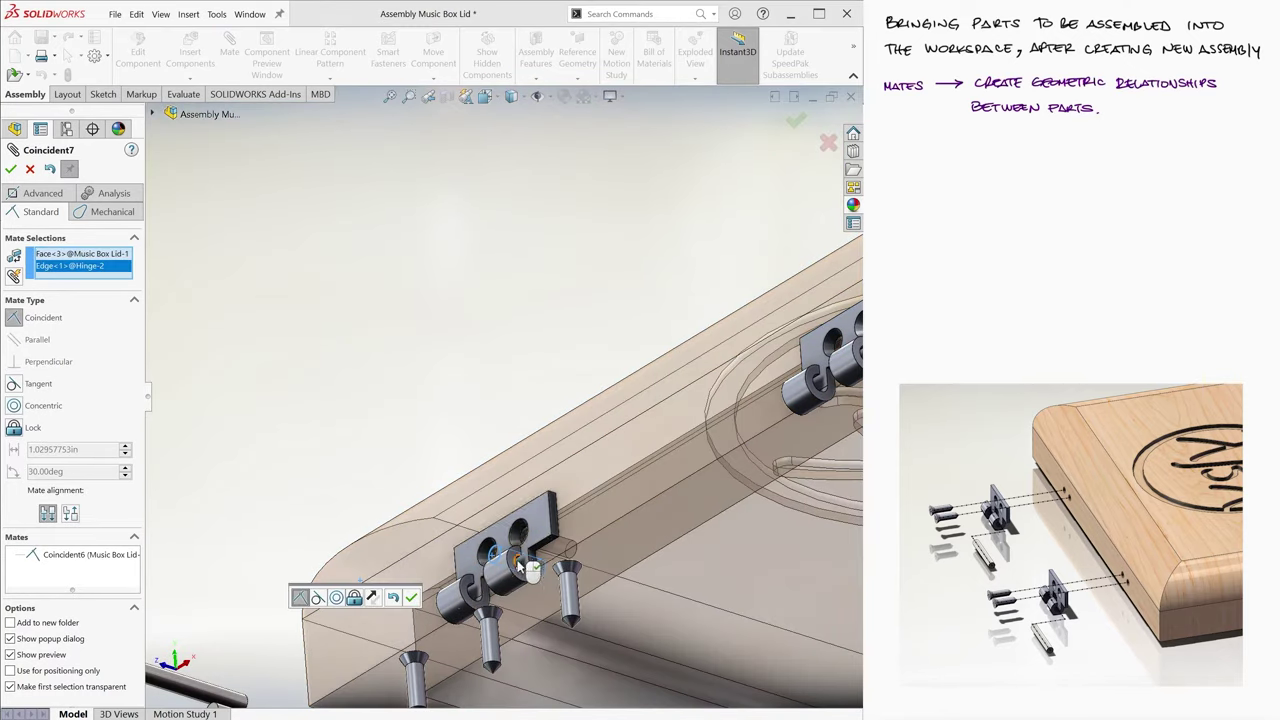
{"action": "key", "text": "Return"}
{"action": "middle_click_drag", "start_coordinate": [522, 537], "coordinate": [540, 540]}
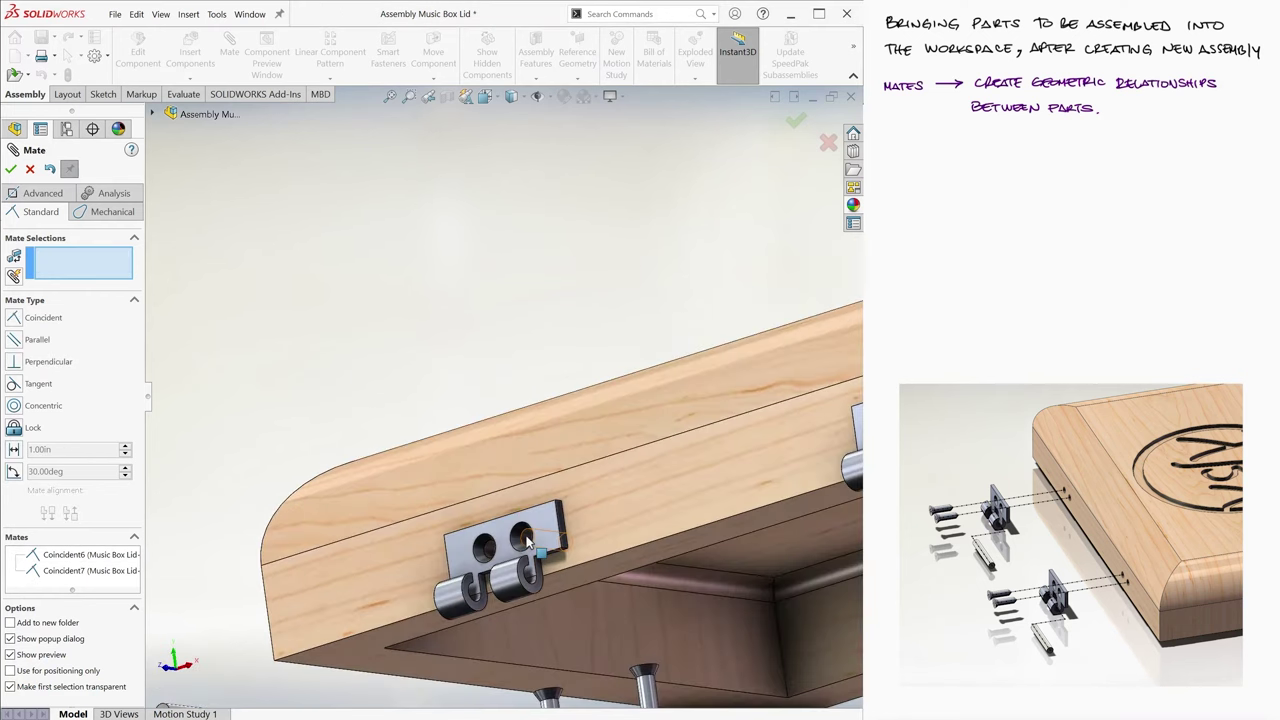
{"action": "left_click", "coordinate": [510, 530]}
{"action": "key", "text": "Return"}
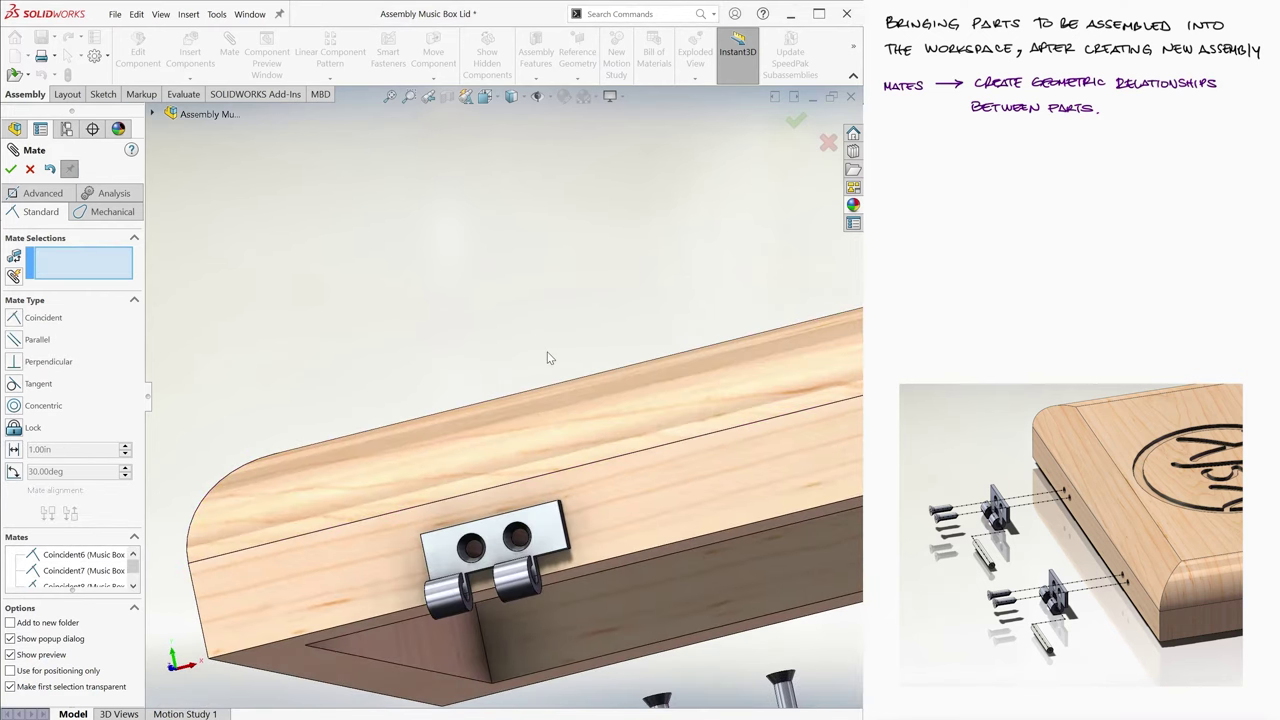
{"action": "key", "text": "ctrl+7"}
{"action": "scroll", "coordinate": [443, 445], "scroll_direction": "down", "scroll_amount": 5}
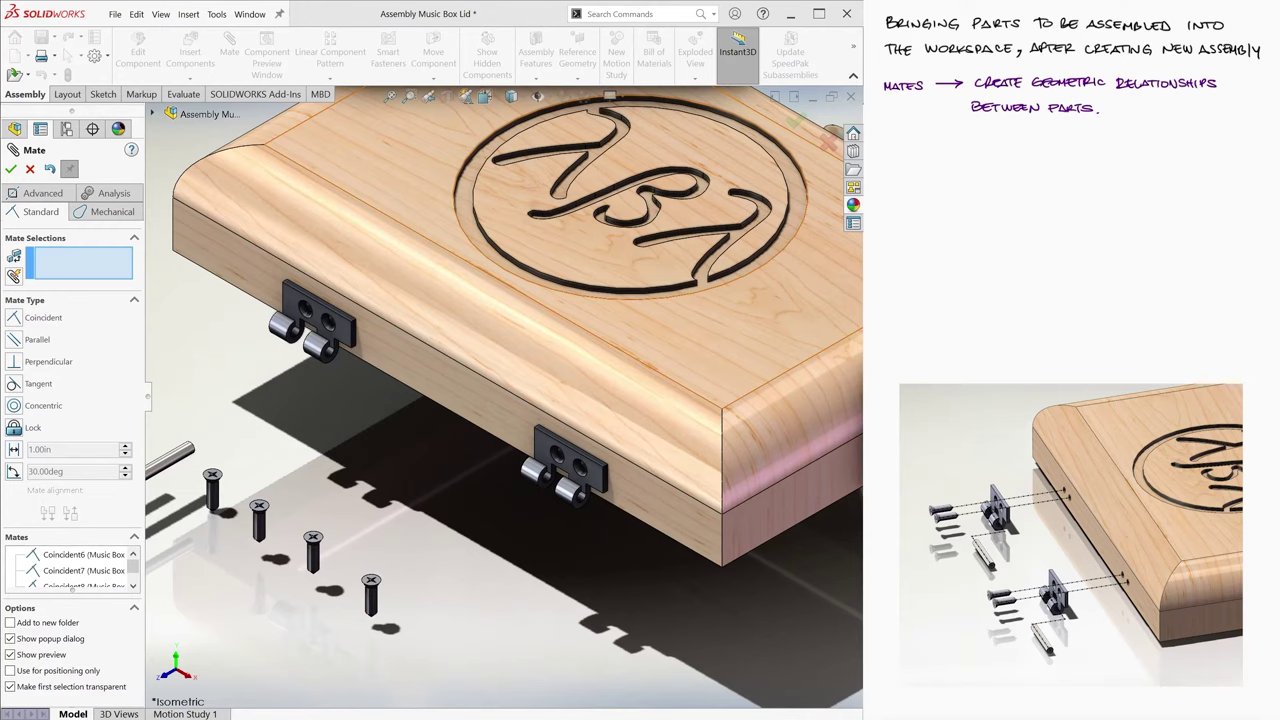
Step: Mate the first screw concentric with the left hinge hole, keeping its original direction
{"action": "left_click", "coordinate": [215, 503]}
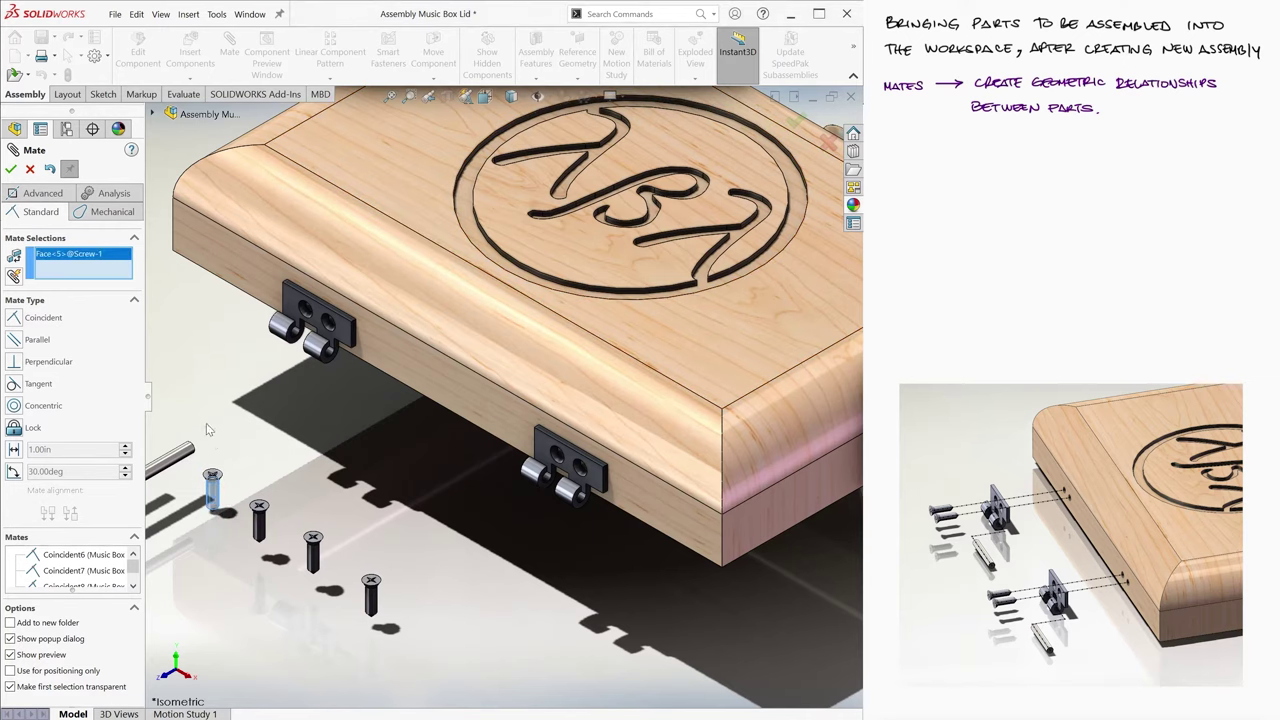
{"action": "scroll", "coordinate": [206, 423], "scroll_direction": "down", "scroll_amount": 3}
{"action": "scroll", "coordinate": [243, 398], "scroll_direction": "down", "scroll_amount": 3}
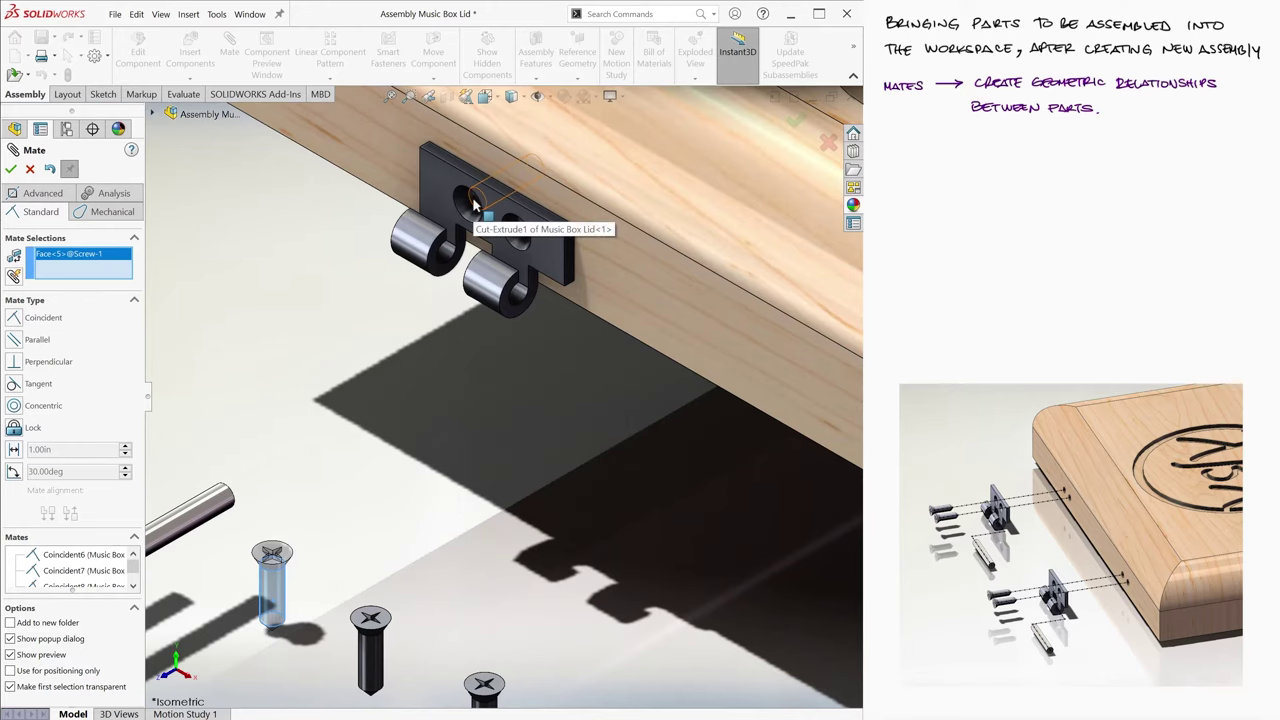
{"action": "left_click", "coordinate": [475, 205]}
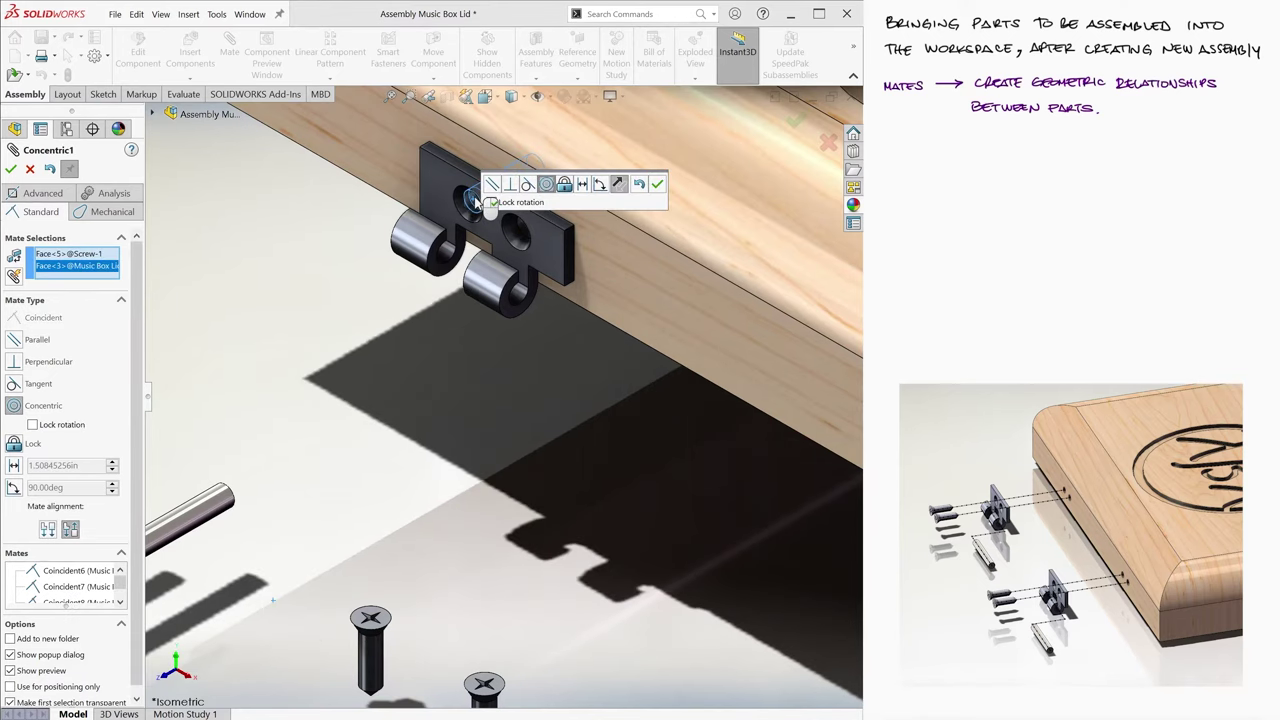
{"action": "scroll", "coordinate": [520, 200], "scroll_direction": "down", "scroll_amount": 1}
{"action": "scroll", "coordinate": [545, 205], "scroll_direction": "down", "scroll_amount": 1}
{"action": "scroll", "coordinate": [568, 236], "scroll_direction": "down", "scroll_amount": 2}
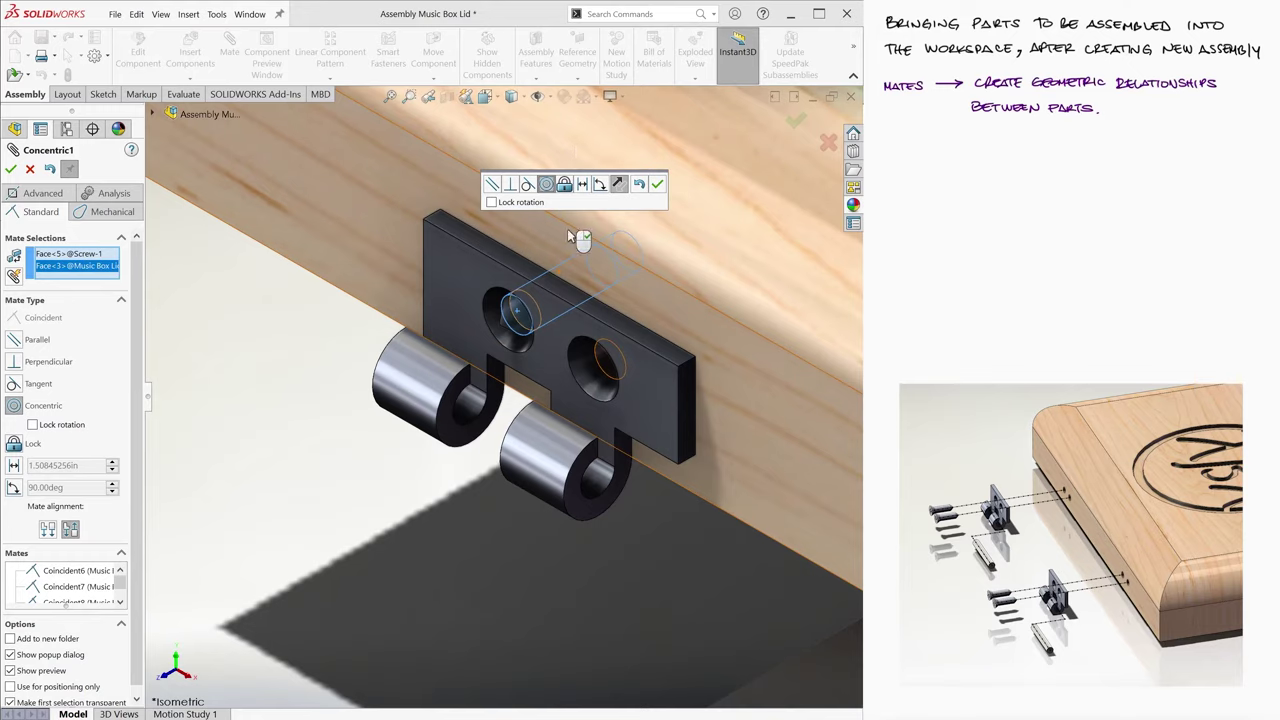
{"action": "mouse_move", "coordinate": [568, 236]}
{"action": "middle_mouse_down"}
{"action": "mouse_move", "coordinate": [708, 250]}
{"action": "mouse_move", "coordinate": [638, 252]}
{"action": "middle_mouse_up"}
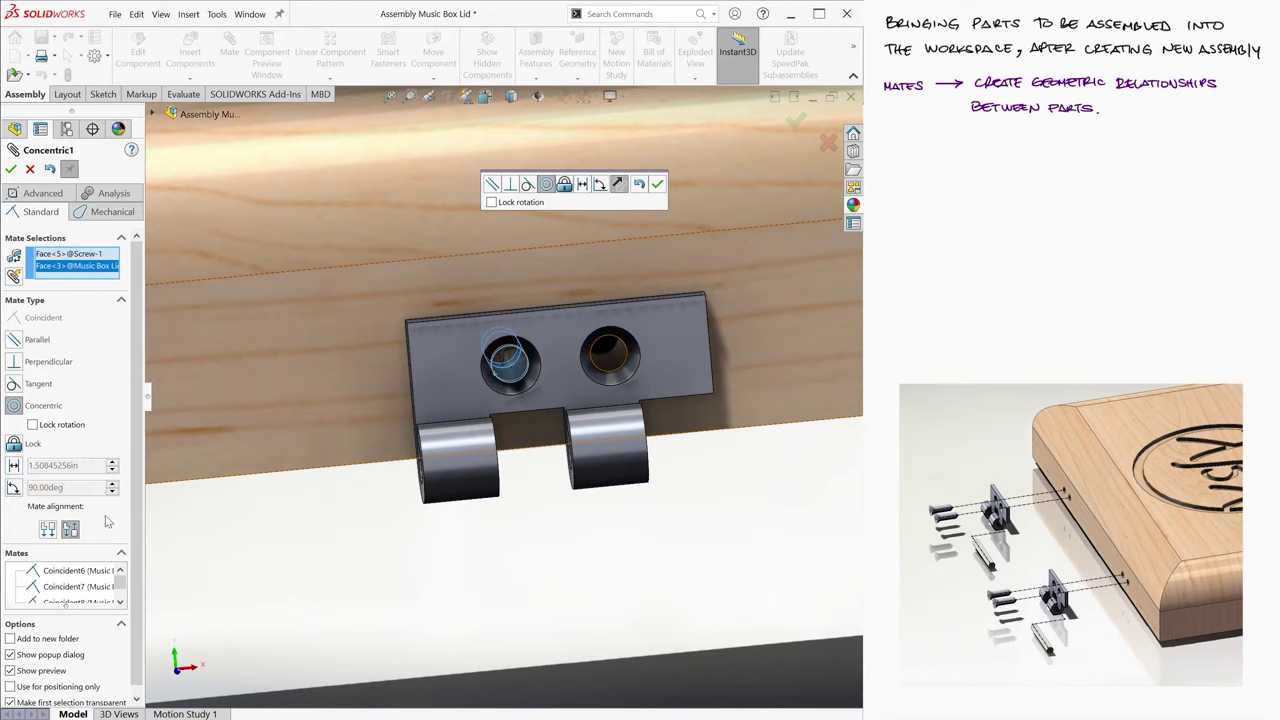
{"action": "left_click", "coordinate": [48, 530]}
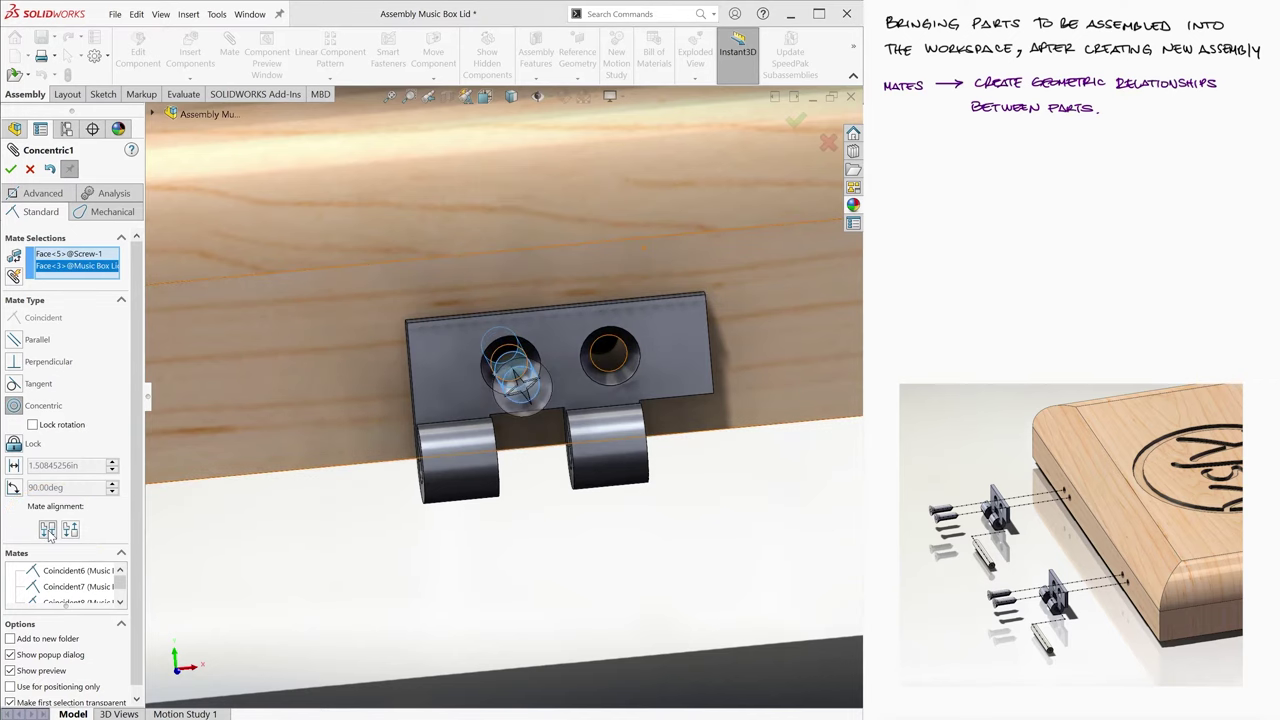
{"action": "middle_click_drag", "start_coordinate": [237, 521], "coordinate": [354, 508]}
{"action": "left_click", "coordinate": [70, 530]}
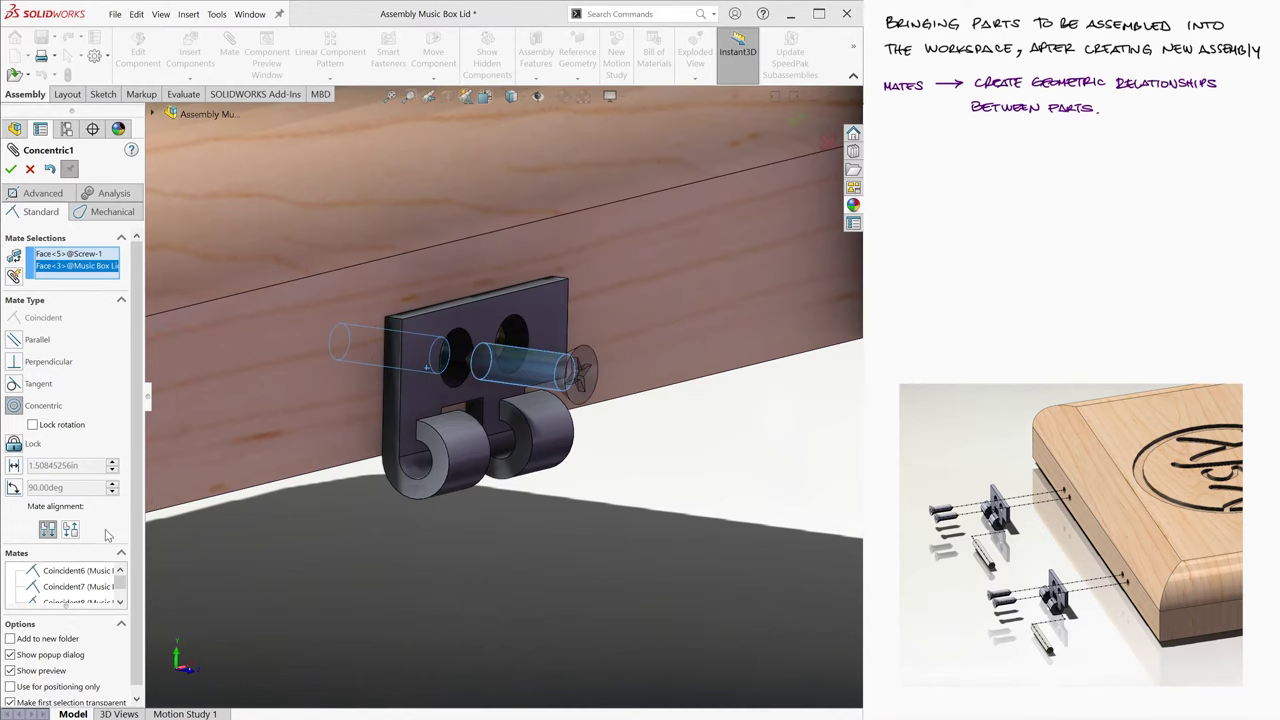
{"action": "left_click", "coordinate": [10, 169]}
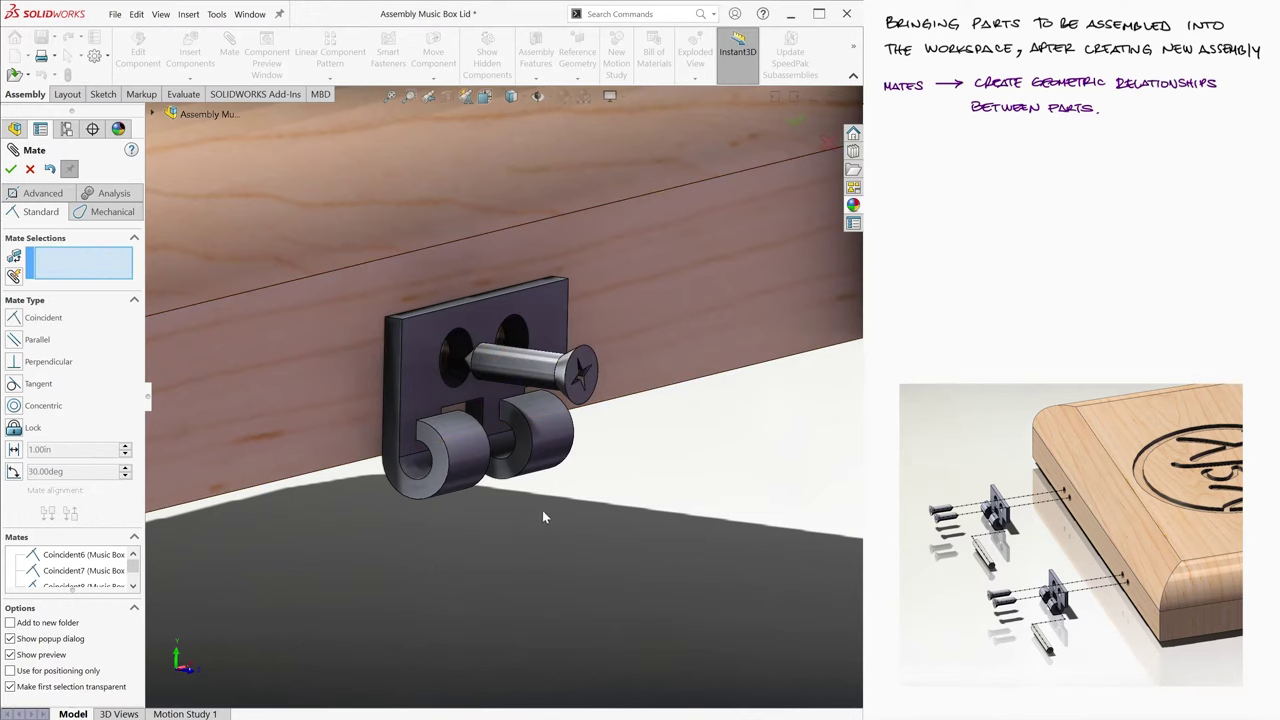
Step: Slide the screw out and select its head underside and the hinge plate face
{"action": "mouse_move", "coordinate": [550, 367]}
{"action": "left_mouse_down"}
{"action": "mouse_move", "coordinate": [632, 375]}
{"action": "mouse_move", "coordinate": [645, 416]}
{"action": "left_mouse_up"}
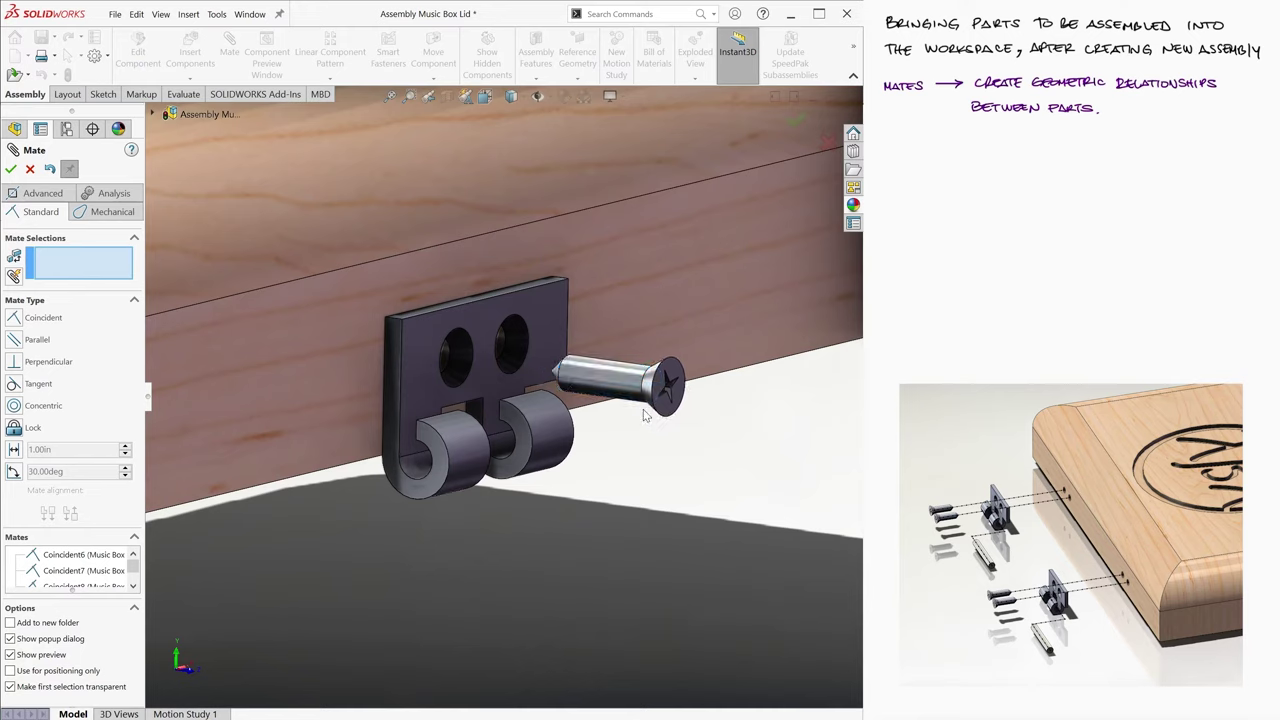
{"action": "left_click", "coordinate": [666, 406]}
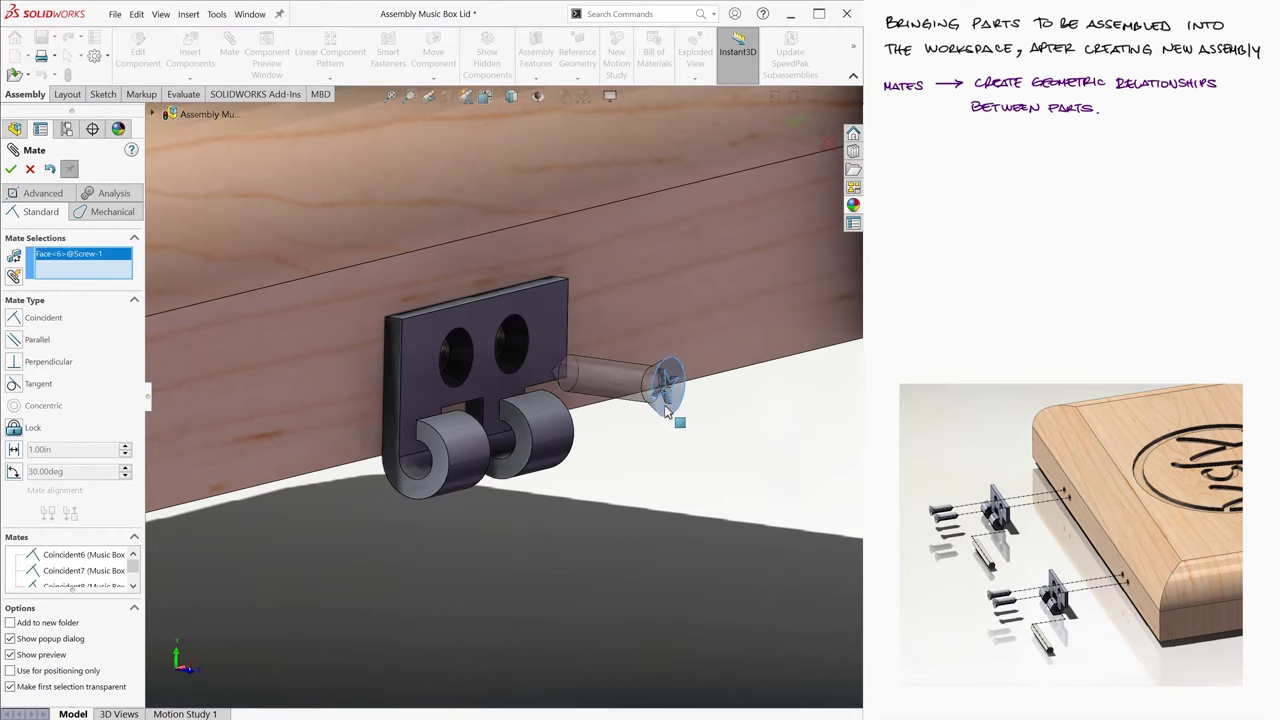
{"action": "left_click", "coordinate": [421, 390]}
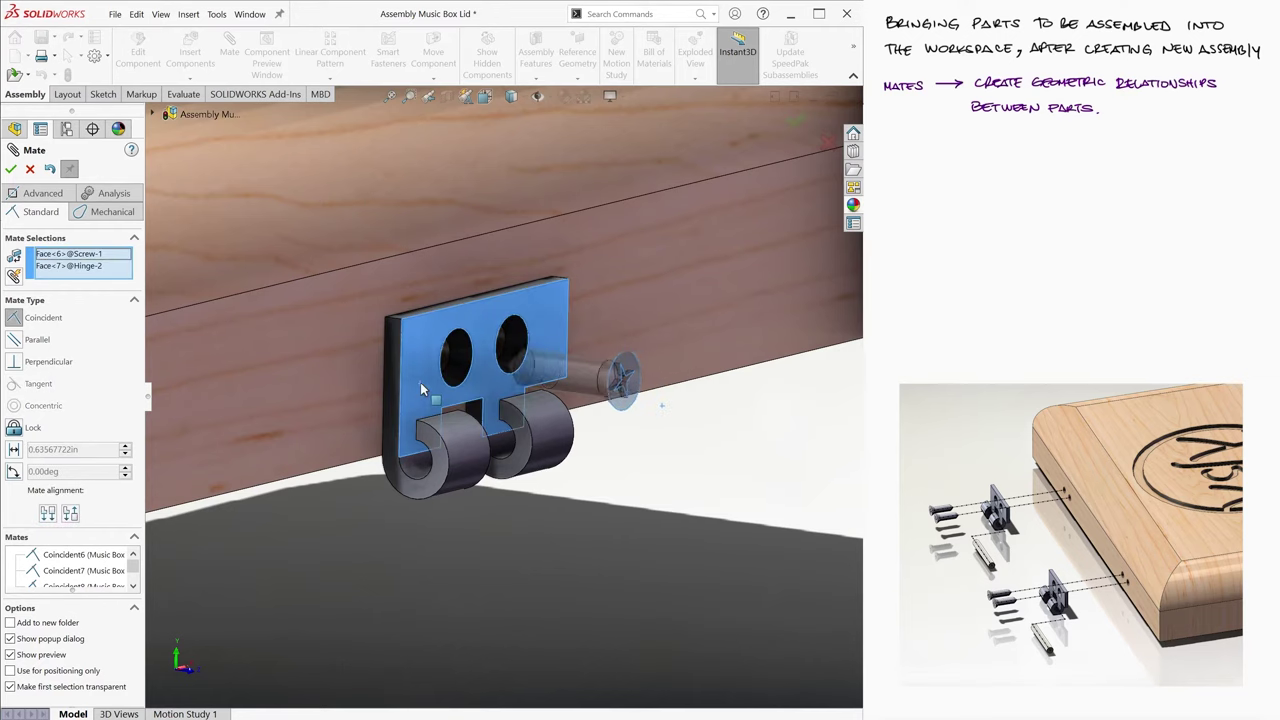
Step: Accept the first screw's flush mate and make the next screw concentric with its hinge hole
{"action": "right_click", "coordinate": [421, 390]}
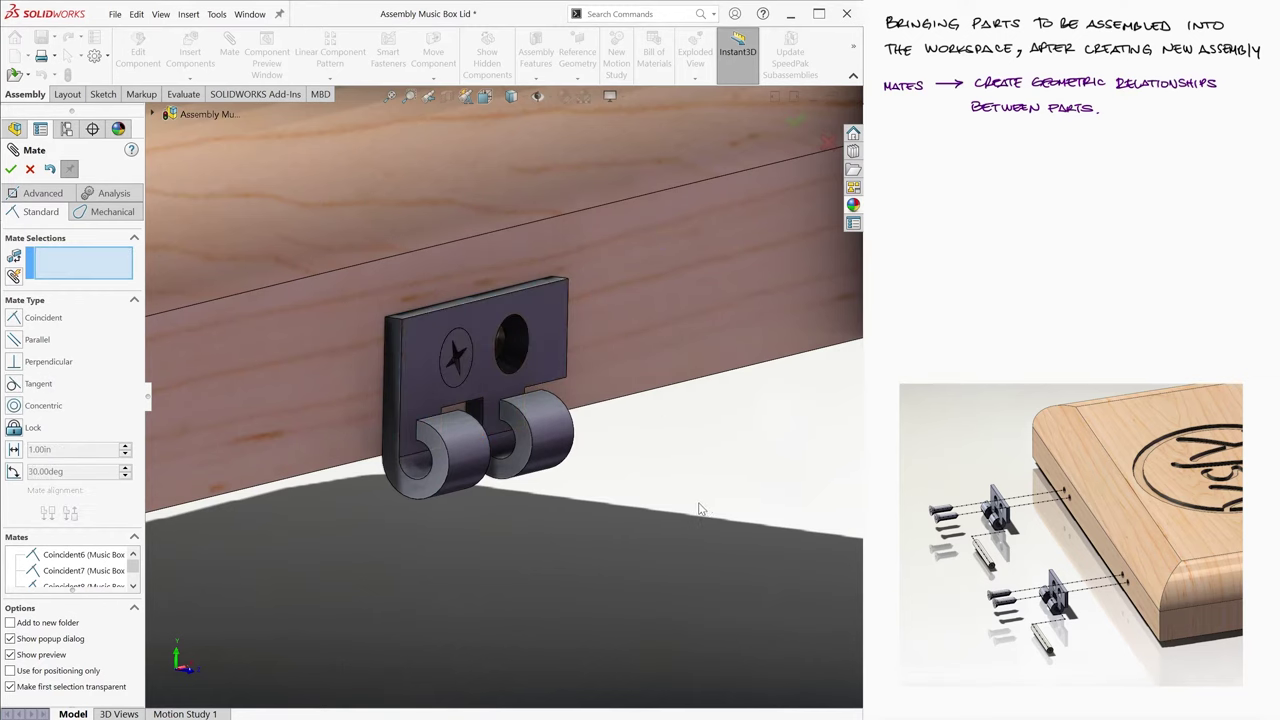
{"action": "mouse_move", "coordinate": [700, 510]}
{"action": "middle_mouse_down"}
{"action": "mouse_move", "coordinate": [537, 491]}
{"action": "mouse_move", "coordinate": [388, 525]}
{"action": "mouse_move", "coordinate": [400, 536]}
{"action": "middle_mouse_up"}
{"action": "scroll", "coordinate": [380, 500], "scroll_direction": "down", "scroll_amount": 3}
{"action": "scroll", "coordinate": [349, 457], "scroll_direction": "down", "scroll_amount": 2}
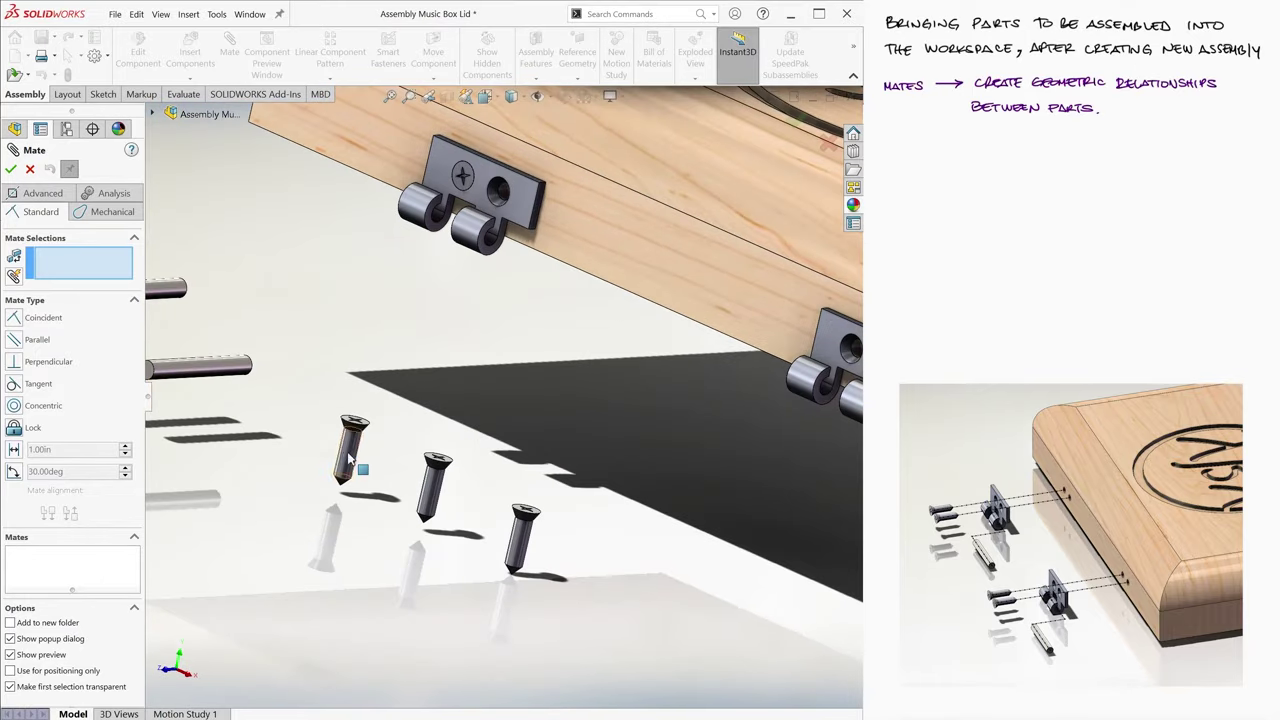
{"action": "left_click", "coordinate": [349, 457]}
{"action": "left_click", "coordinate": [498, 192]}
{"action": "right_click", "coordinate": [301, 483]}
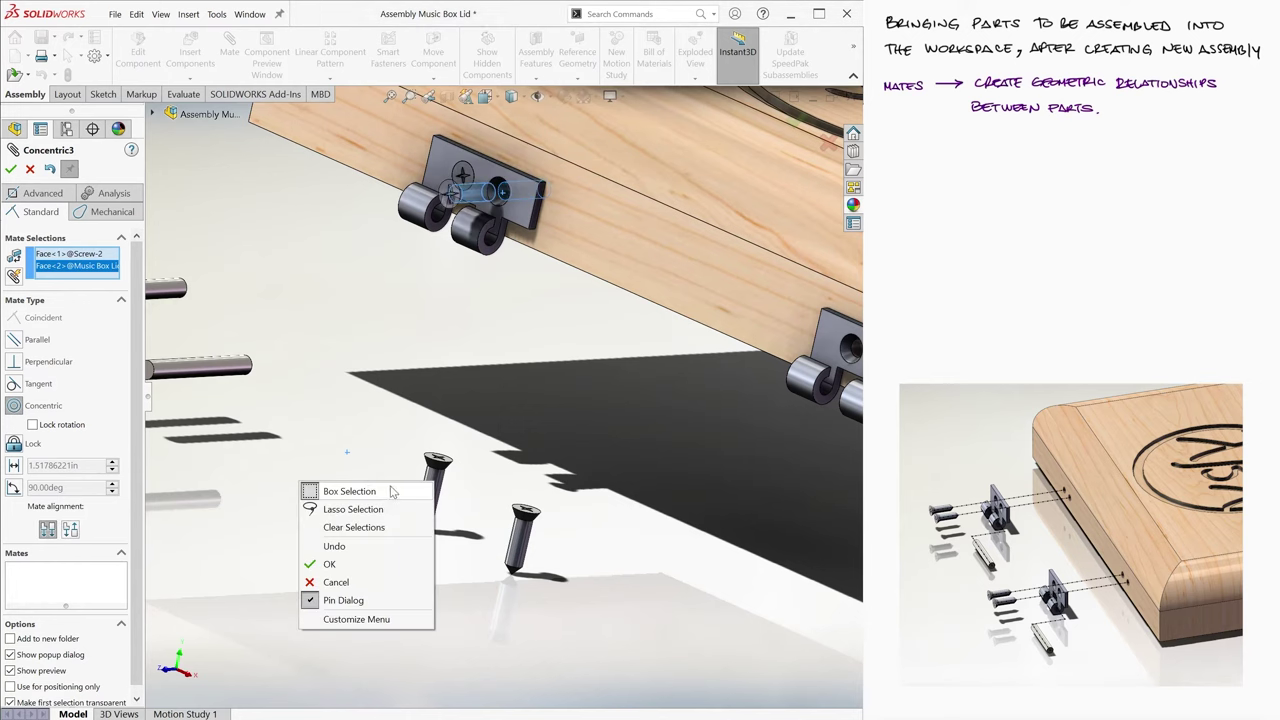
{"action": "left_click", "coordinate": [329, 564]}
Step: Make the two remaining screws concentric with their hinge holes
{"action": "left_click", "coordinate": [438, 462]}
{"action": "scroll", "coordinate": [617, 457], "scroll_direction": "up", "scroll_amount": 3}
{"action": "scroll", "coordinate": [577, 372], "scroll_direction": "down", "scroll_amount": 4}
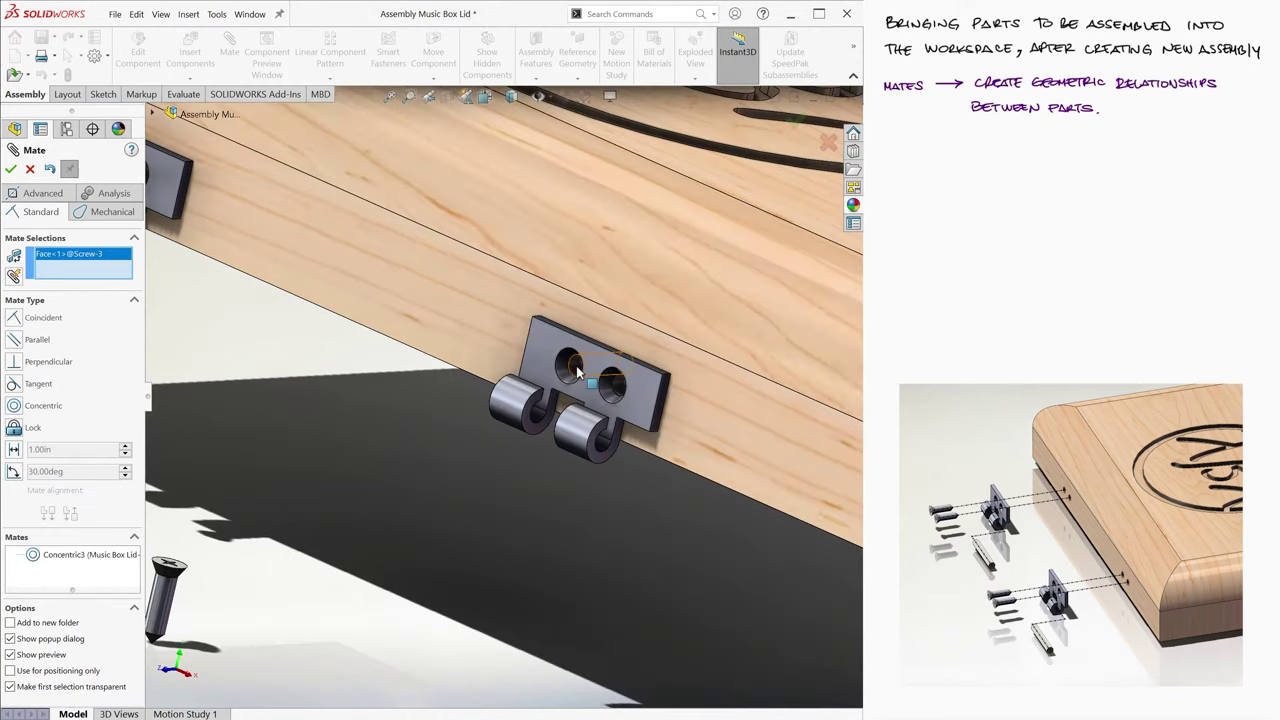
{"action": "left_click", "coordinate": [577, 372]}
{"action": "key", "text": "Return"}
{"action": "left_click", "coordinate": [170, 570]}
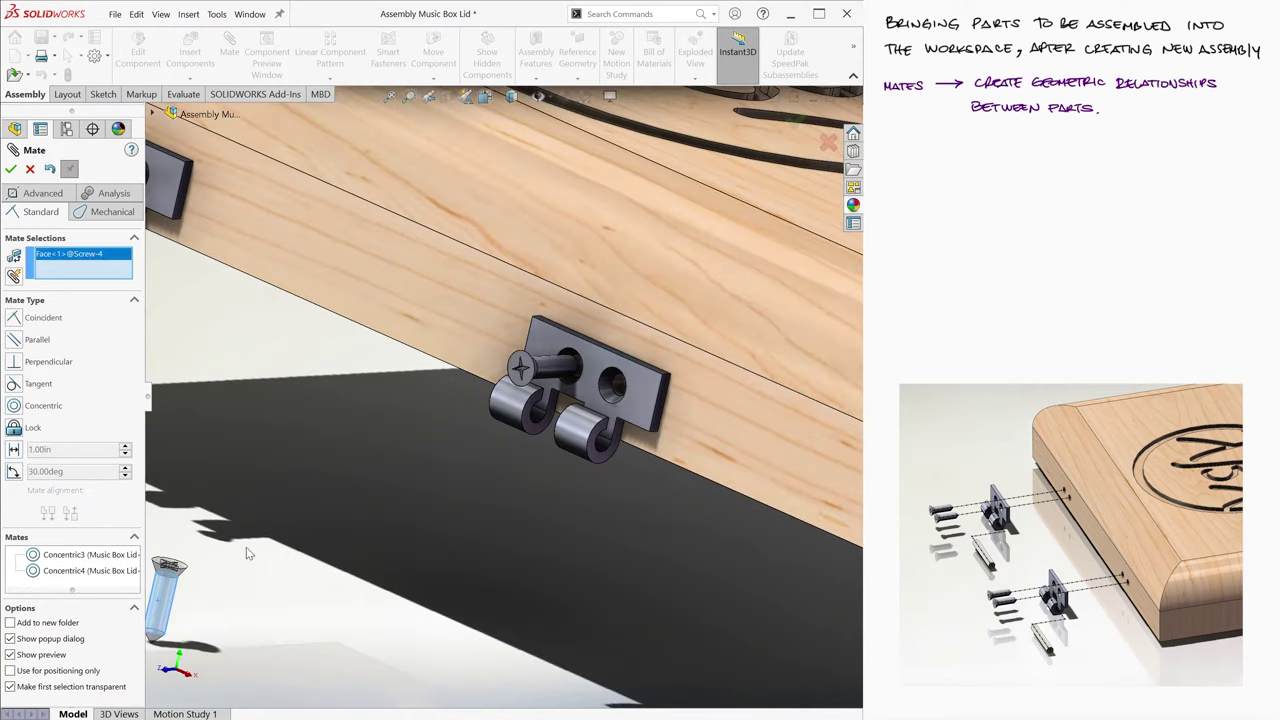
{"action": "left_click", "coordinate": [620, 385]}
{"action": "key", "text": "Return"}
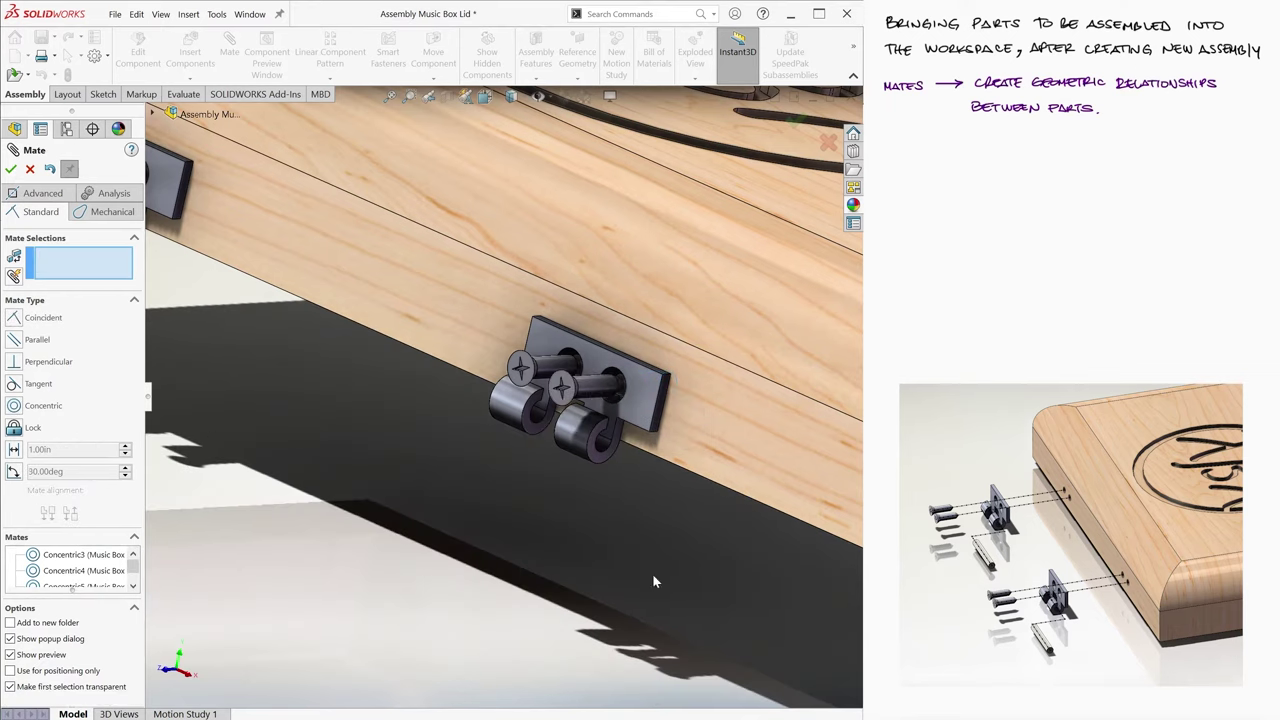
Step: Seat three screw heads flush against their hinge plates with coincident mates
{"action": "left_click", "coordinate": [565, 382]}
{"action": "left_click", "coordinate": [640, 402]}
{"action": "key", "text": "Return"}
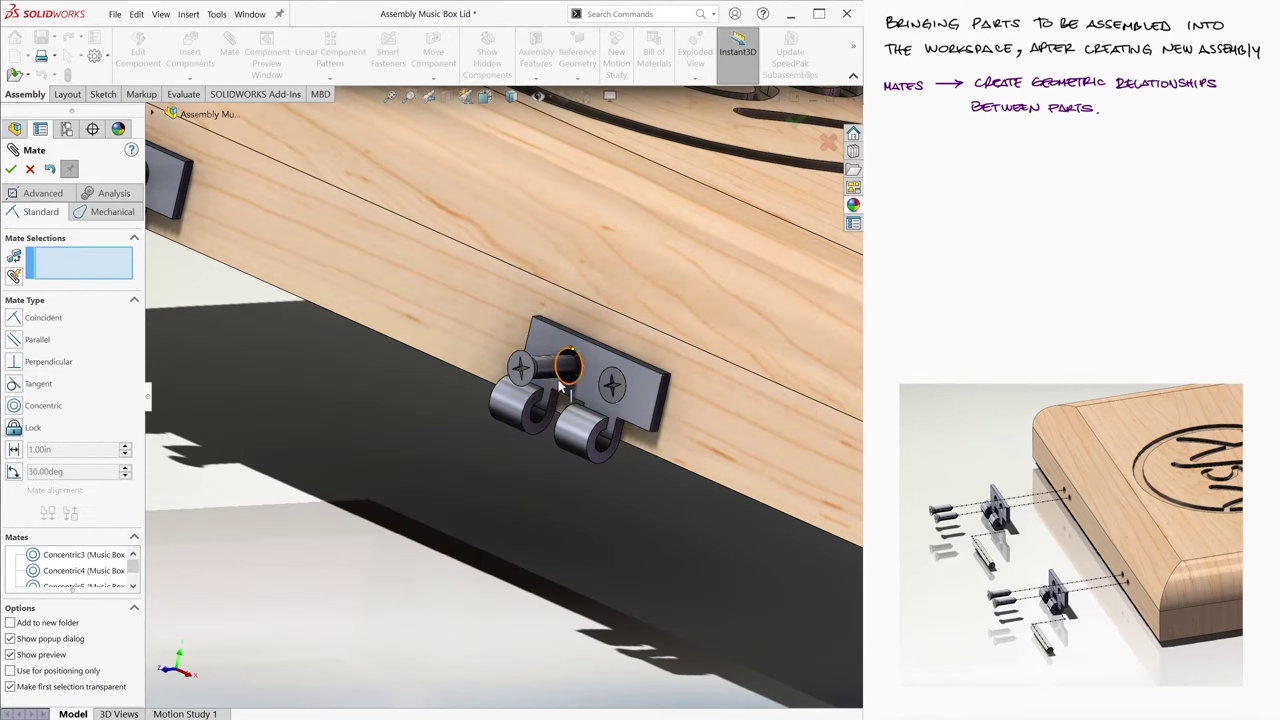
{"action": "left_click", "coordinate": [565, 370]}
{"action": "left_click", "coordinate": [548, 340]}
{"action": "key", "text": "Return"}
{"action": "scroll", "coordinate": [410, 314], "scroll_direction": "up", "scroll_amount": 3}
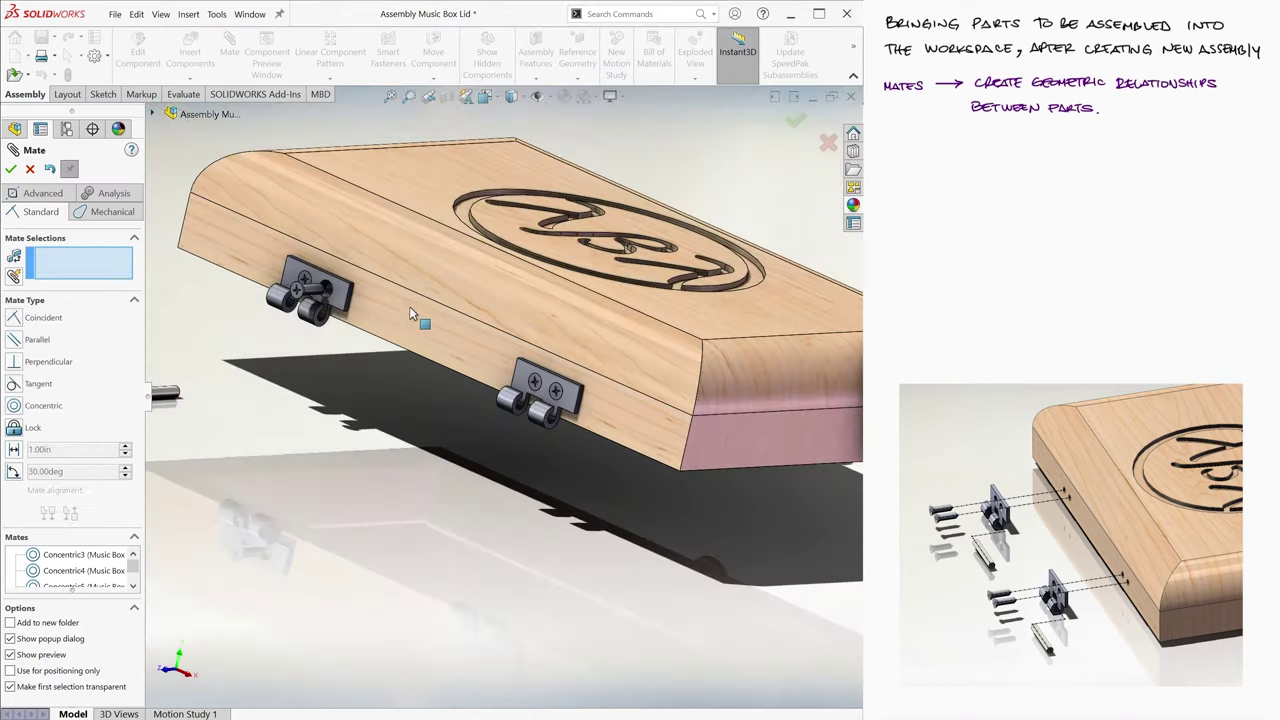
{"action": "scroll", "coordinate": [410, 314], "scroll_direction": "down", "scroll_amount": 3}
{"action": "left_click", "coordinate": [415, 342]}
{"action": "left_click", "coordinate": [496, 362]}
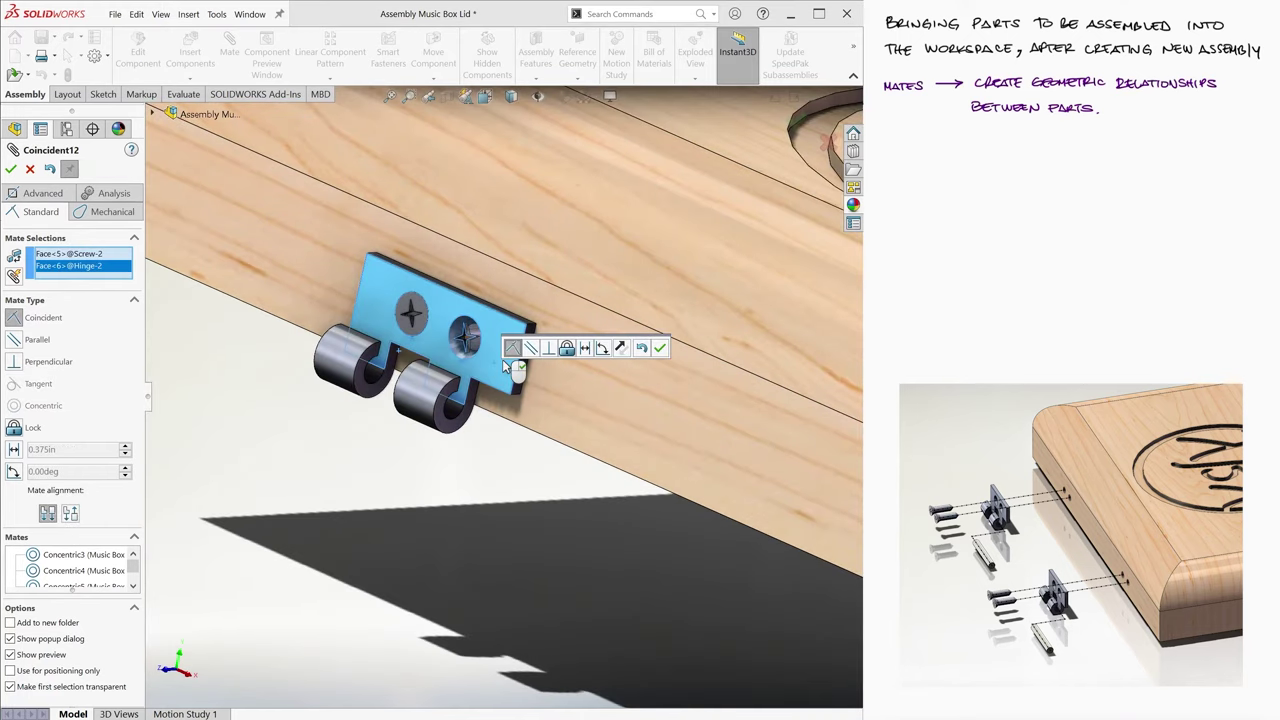
{"action": "key", "text": "Return"}
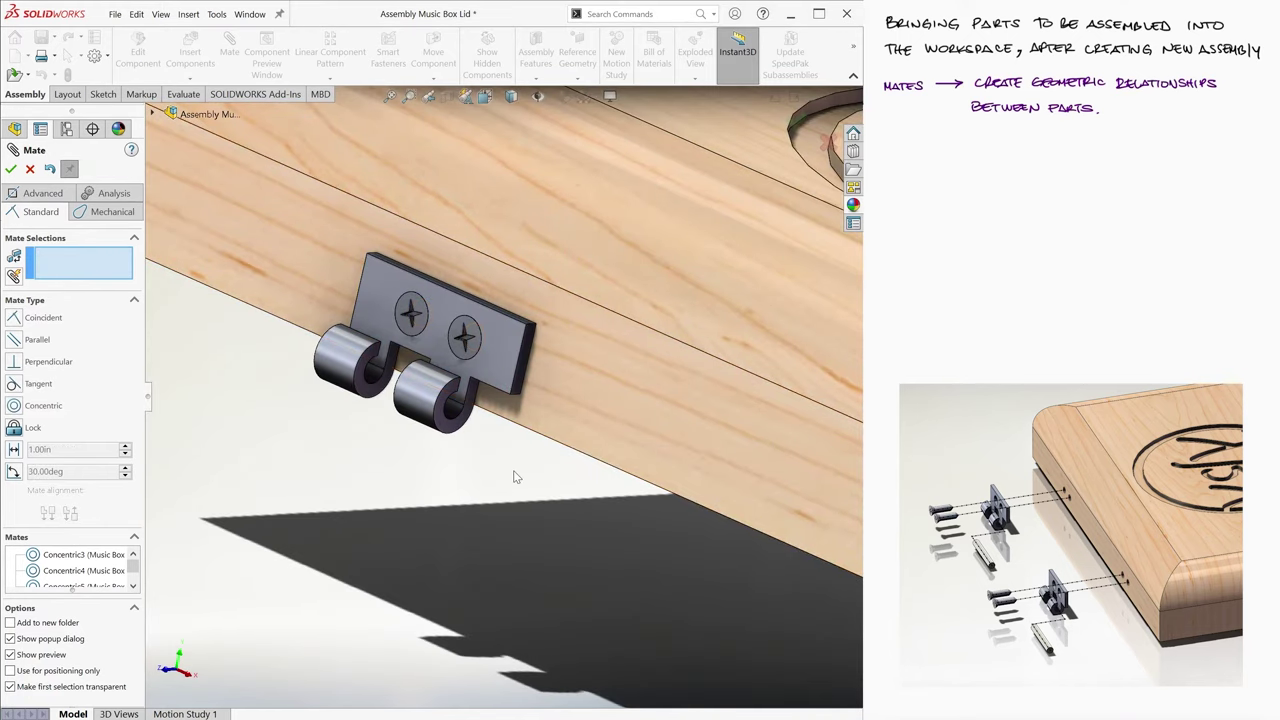
Step: In isometric view, move both pins close to the hinges
{"action": "key", "text": "ctrl+7"}
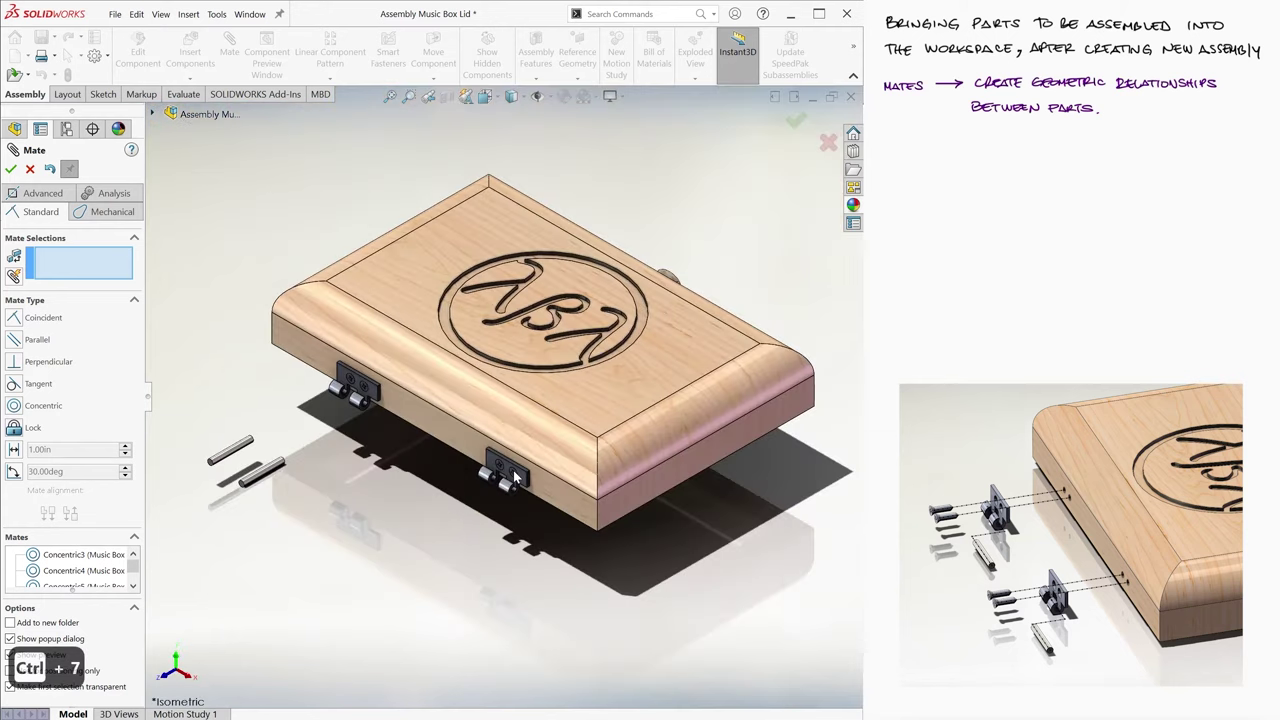
{"action": "scroll", "coordinate": [285, 486], "scroll_direction": "down", "scroll_amount": 2}
{"action": "left_click_drag", "start_coordinate": [293, 461], "coordinate": [498, 456]}
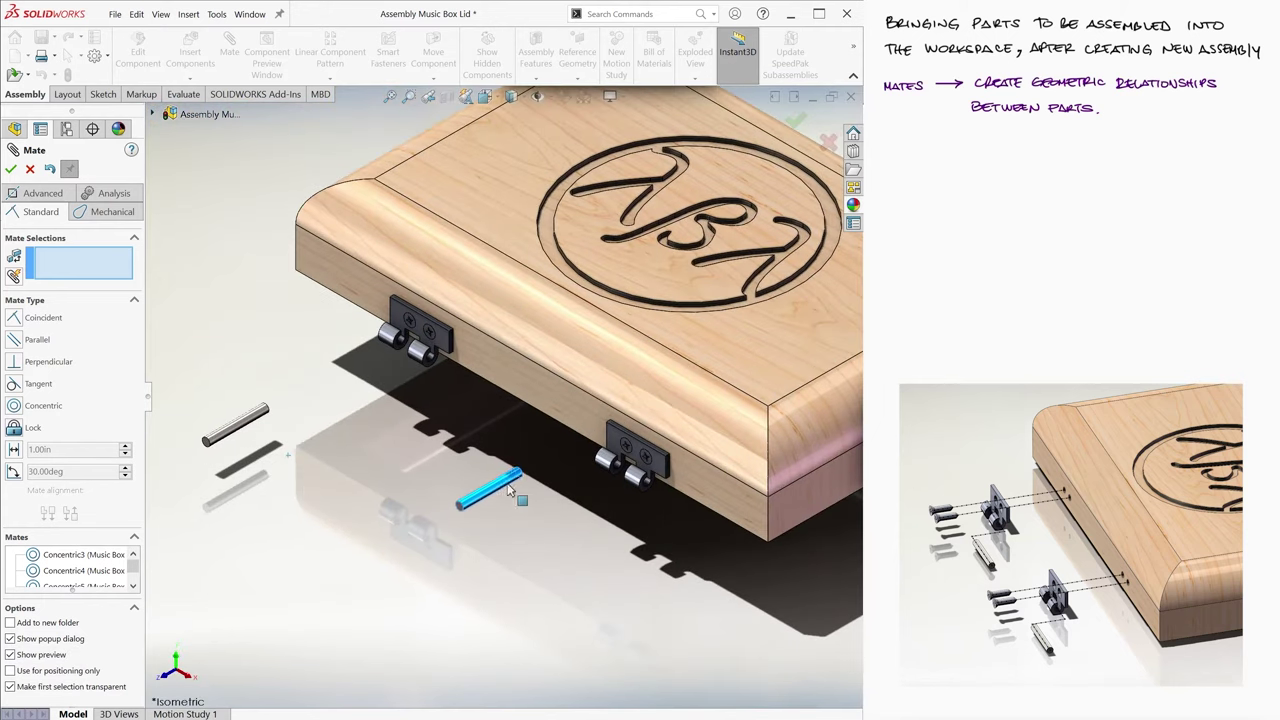
{"action": "mouse_move", "coordinate": [237, 432]}
{"action": "left_mouse_down"}
{"action": "mouse_move", "coordinate": [355, 450]}
{"action": "mouse_move", "coordinate": [428, 484]}
{"action": "left_mouse_up"}
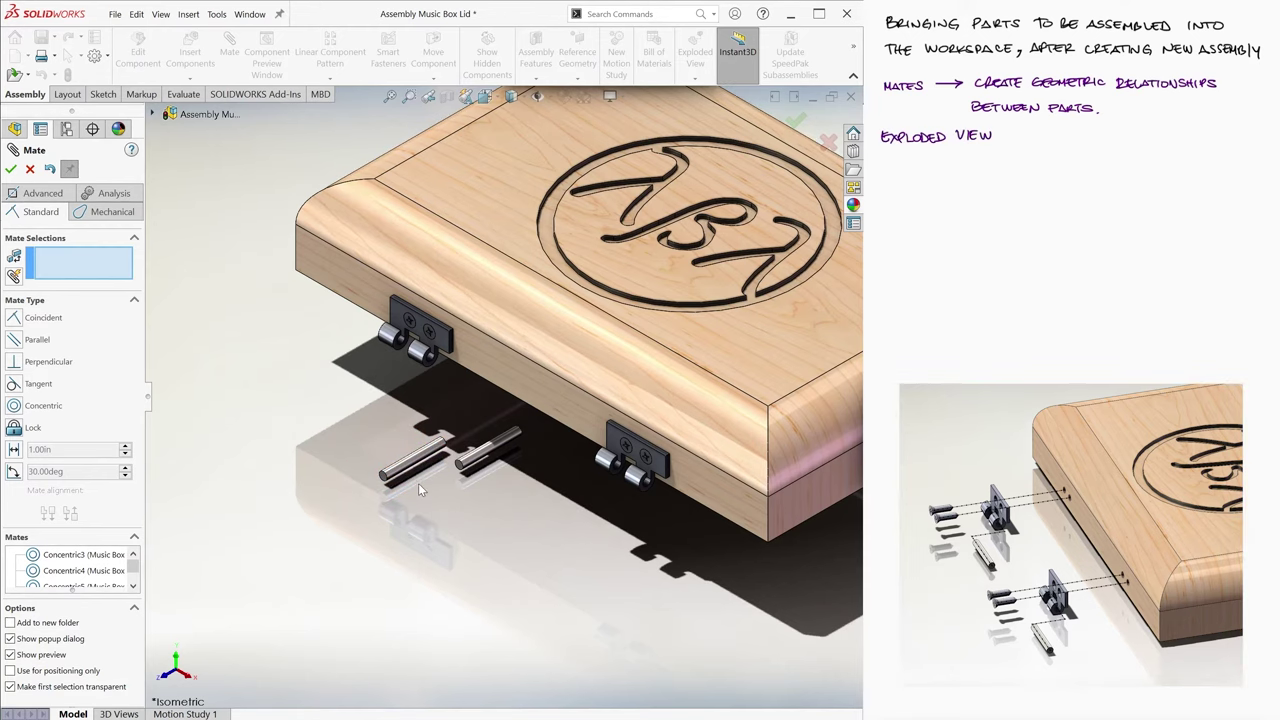
Step: Make a pin concentric with the hinge knuckle bore
{"action": "scroll", "coordinate": [418, 483], "scroll_direction": "down", "scroll_amount": 3}
{"action": "left_click", "coordinate": [430, 400]}
{"action": "scroll", "coordinate": [455, 304], "scroll_direction": "up", "scroll_amount": 1}
{"action": "scroll", "coordinate": [438, 235], "scroll_direction": "down", "scroll_amount": 3}
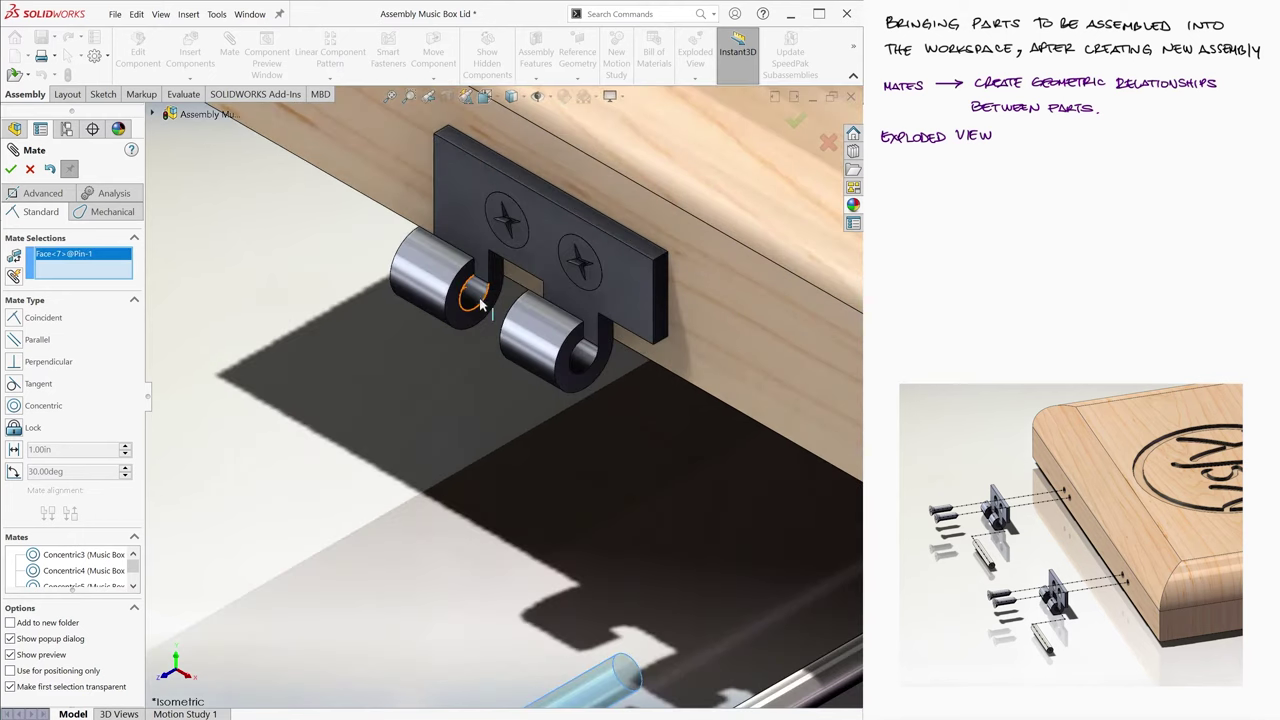
{"action": "left_click", "coordinate": [478, 295]}
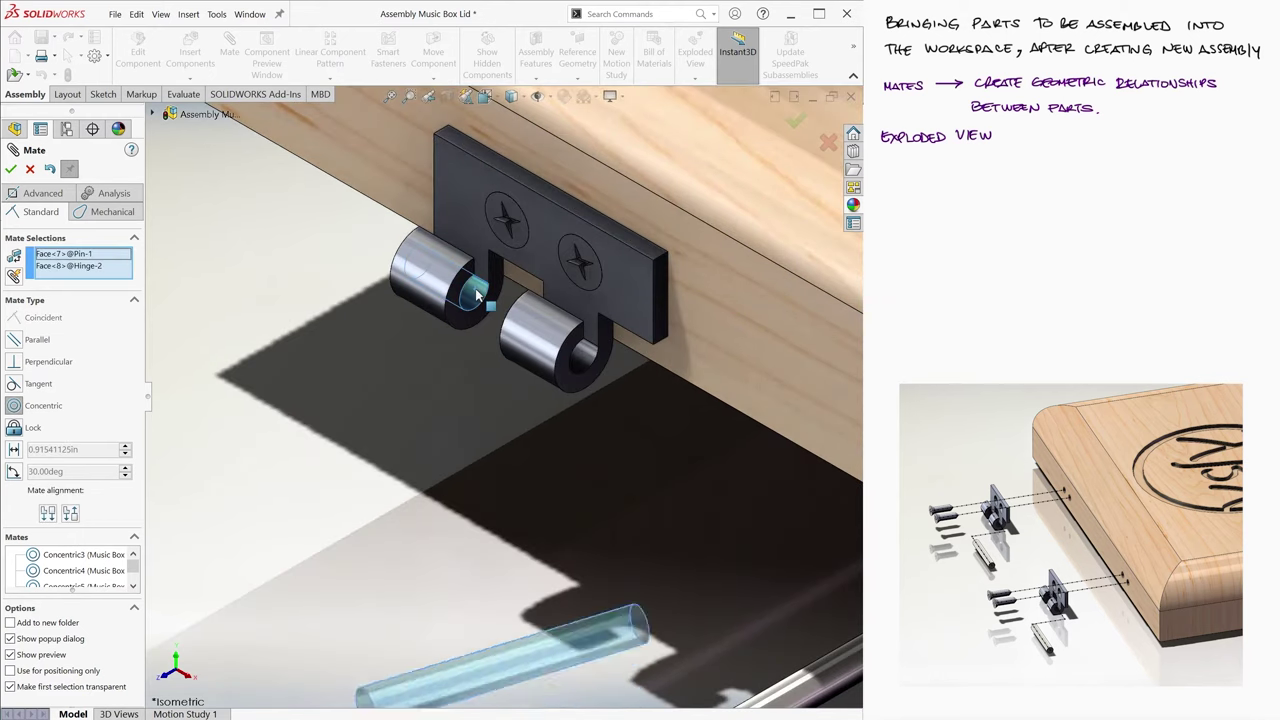
{"action": "key", "text": "Return"}
Step: Align the pin's end face with the hinge knuckle face, then return to isometric view
{"action": "mouse_move", "coordinate": [422, 346]}
{"action": "middle_mouse_down"}
{"action": "mouse_move", "coordinate": [440, 300]}
{"action": "mouse_move", "coordinate": [424, 268]}
{"action": "middle_mouse_up"}
{"action": "left_click", "coordinate": [435, 300]}
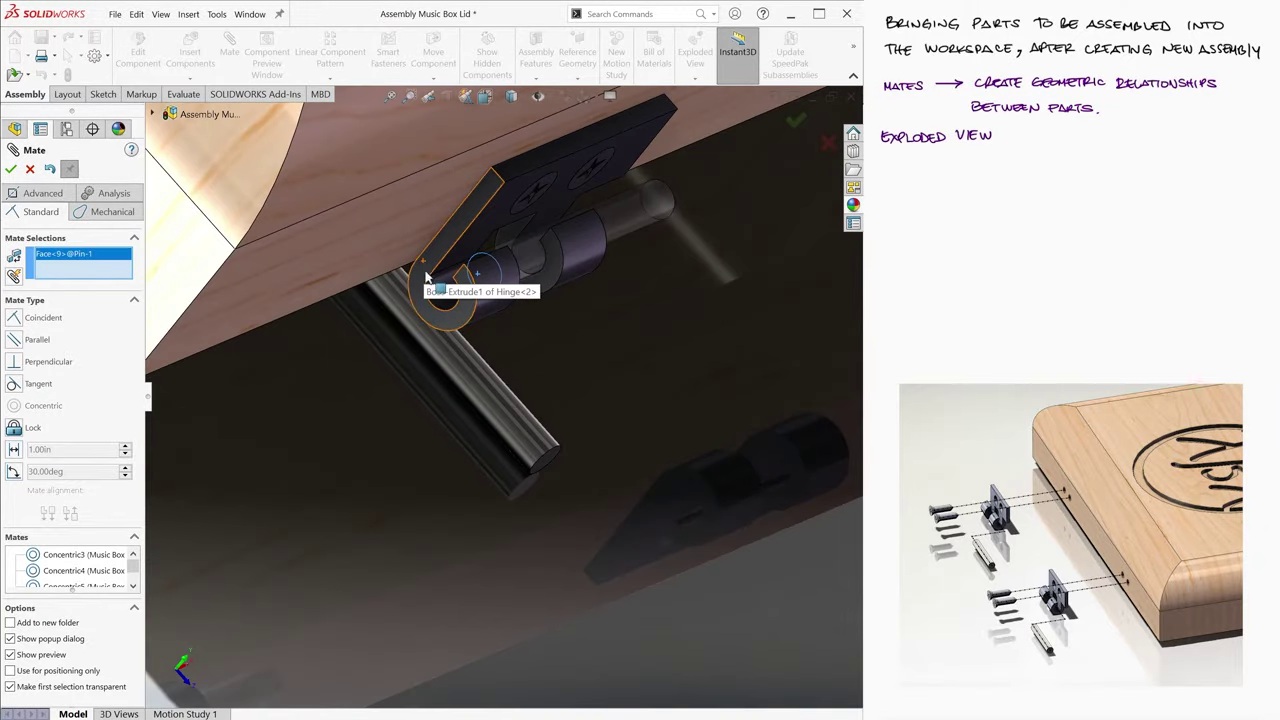
{"action": "left_click", "coordinate": [426, 272]}
{"action": "key", "text": "Return"}
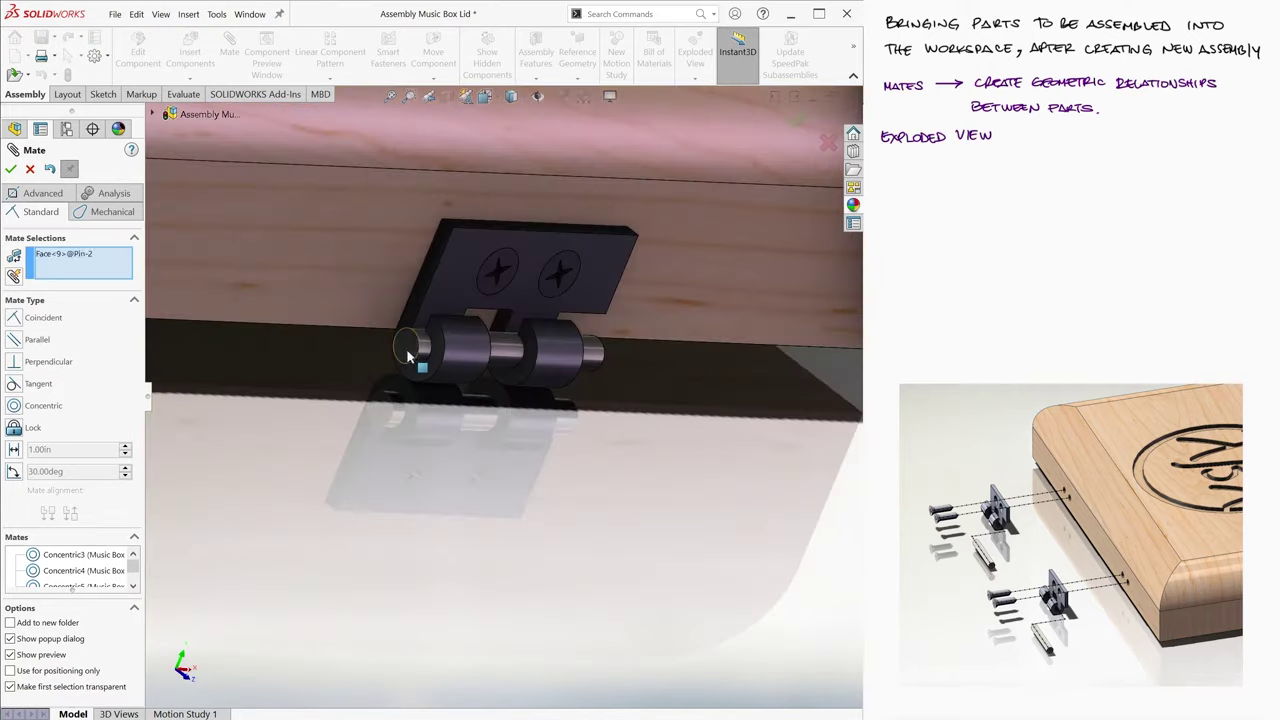
{"action": "key", "text": "ctrl+7"}
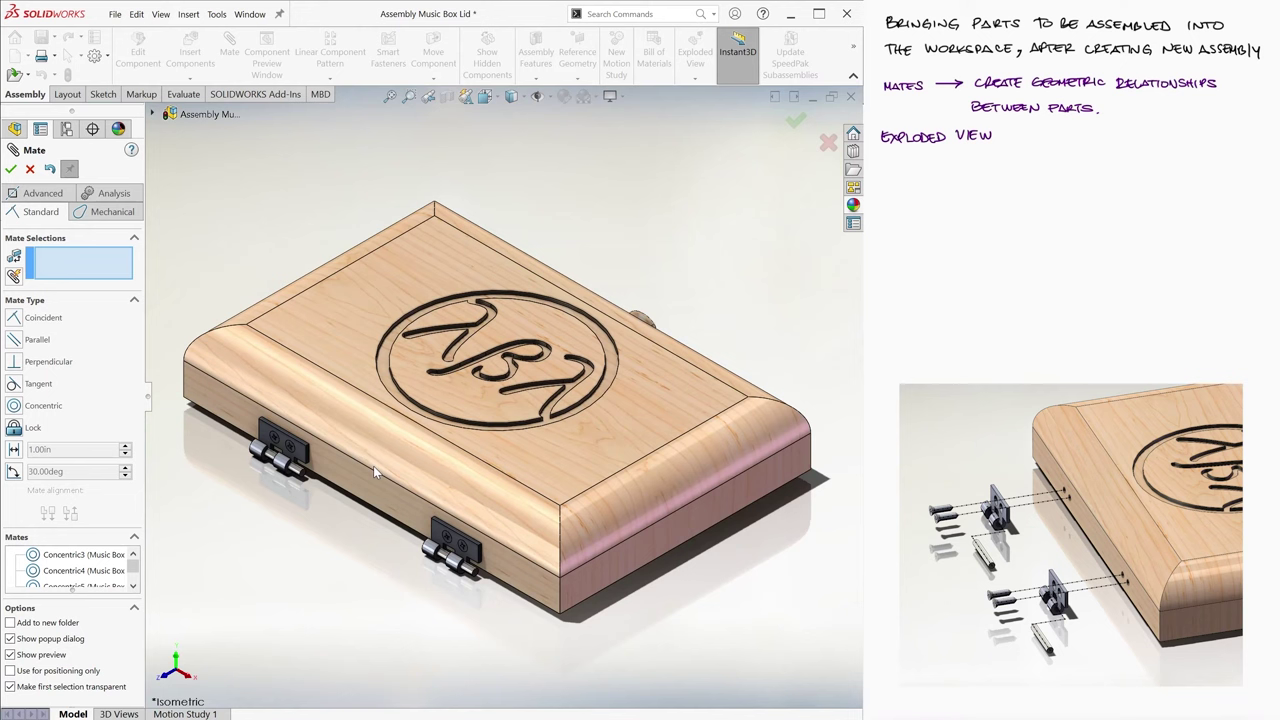
Step: Finish mating, save the lid assembly, and start a new Exploded View
{"action": "left_click", "coordinate": [11, 170]}
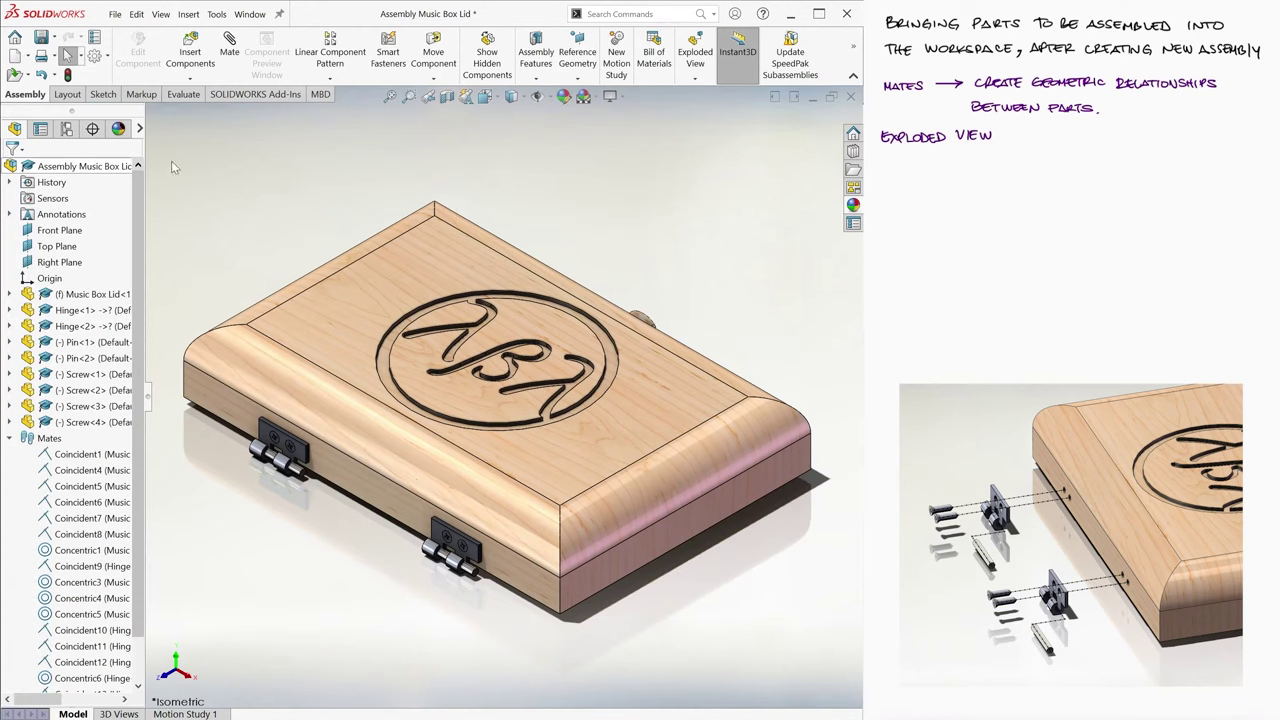
{"action": "left_click", "coordinate": [41, 37]}
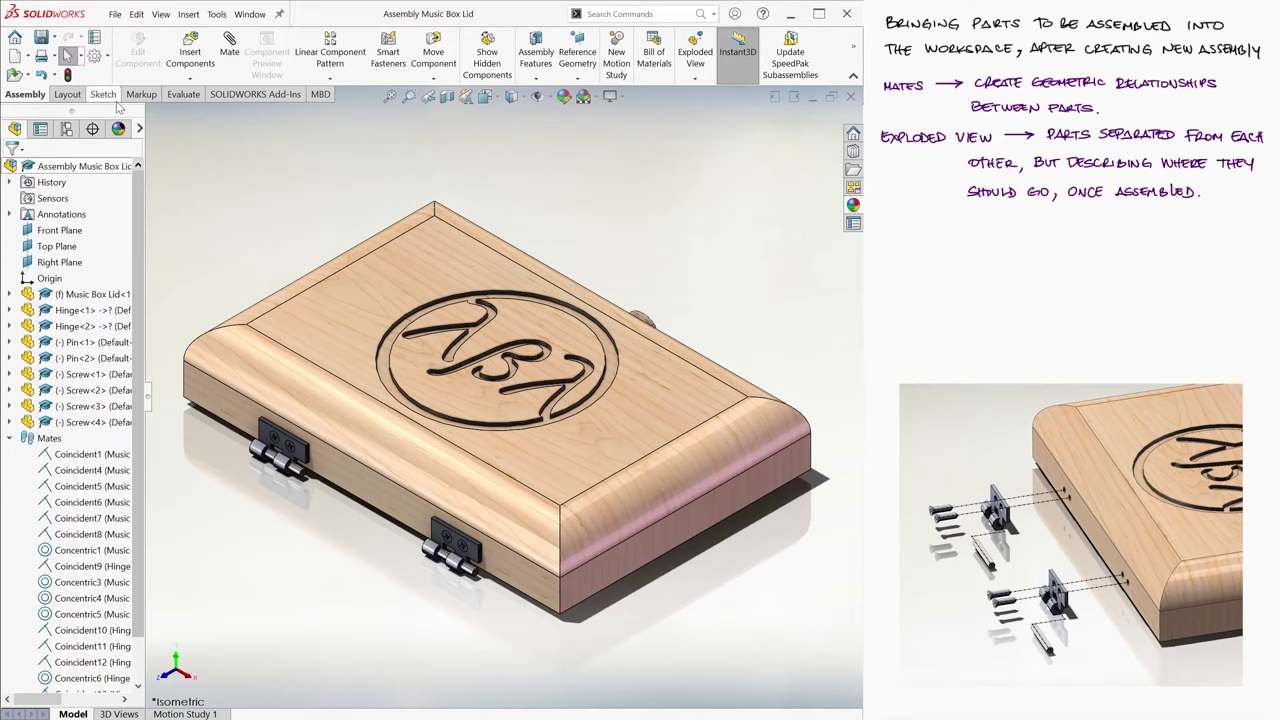
{"action": "left_click", "coordinate": [695, 52]}
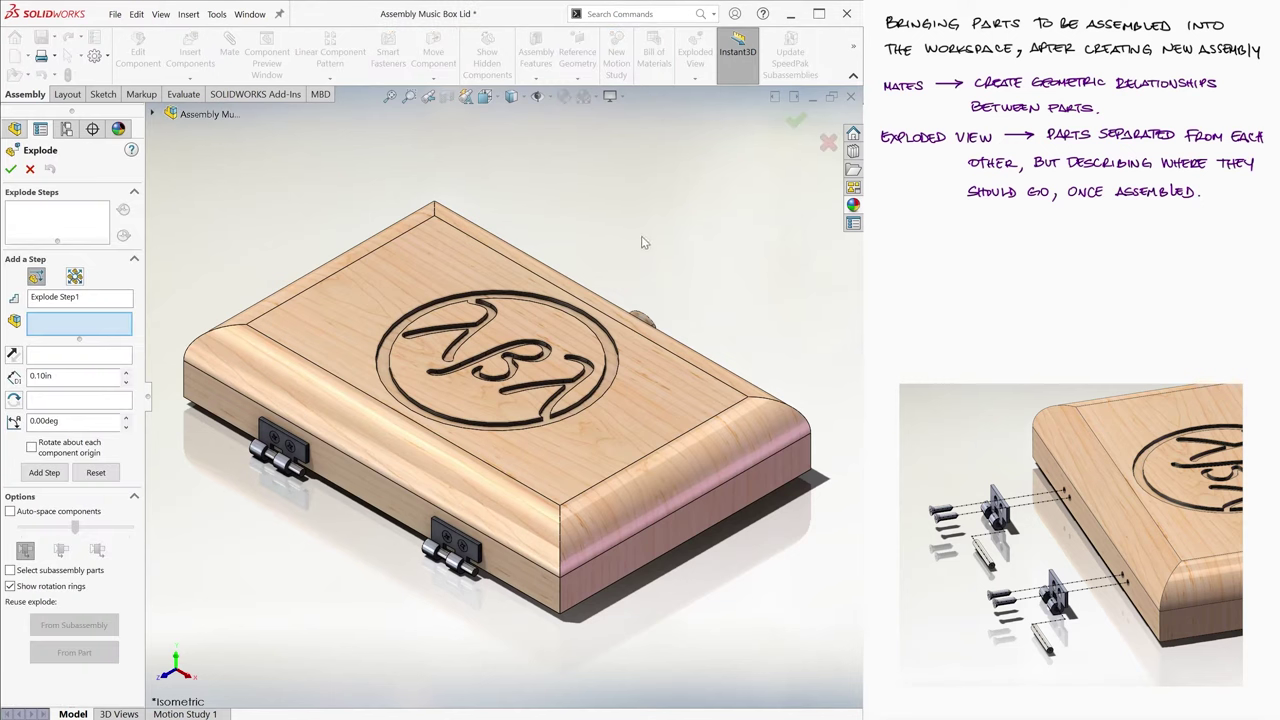
{"action": "scroll", "coordinate": [272, 464], "scroll_direction": "down", "scroll_amount": 4}
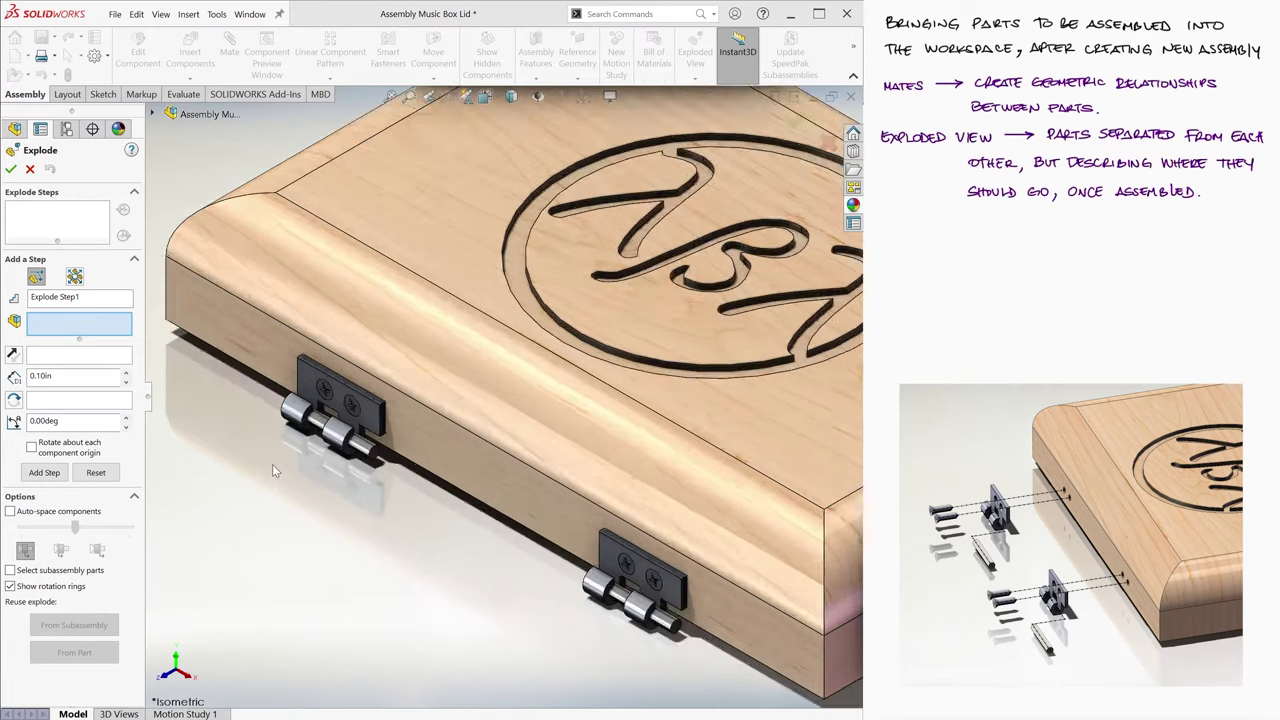
{"action": "scroll", "coordinate": [400, 430], "scroll_direction": "down", "scroll_amount": 4}
{"action": "scroll", "coordinate": [498, 381], "scroll_direction": "down", "scroll_amount": 2}
{"action": "left_click", "coordinate": [498, 381]}
{"action": "left_click", "coordinate": [457, 357]}
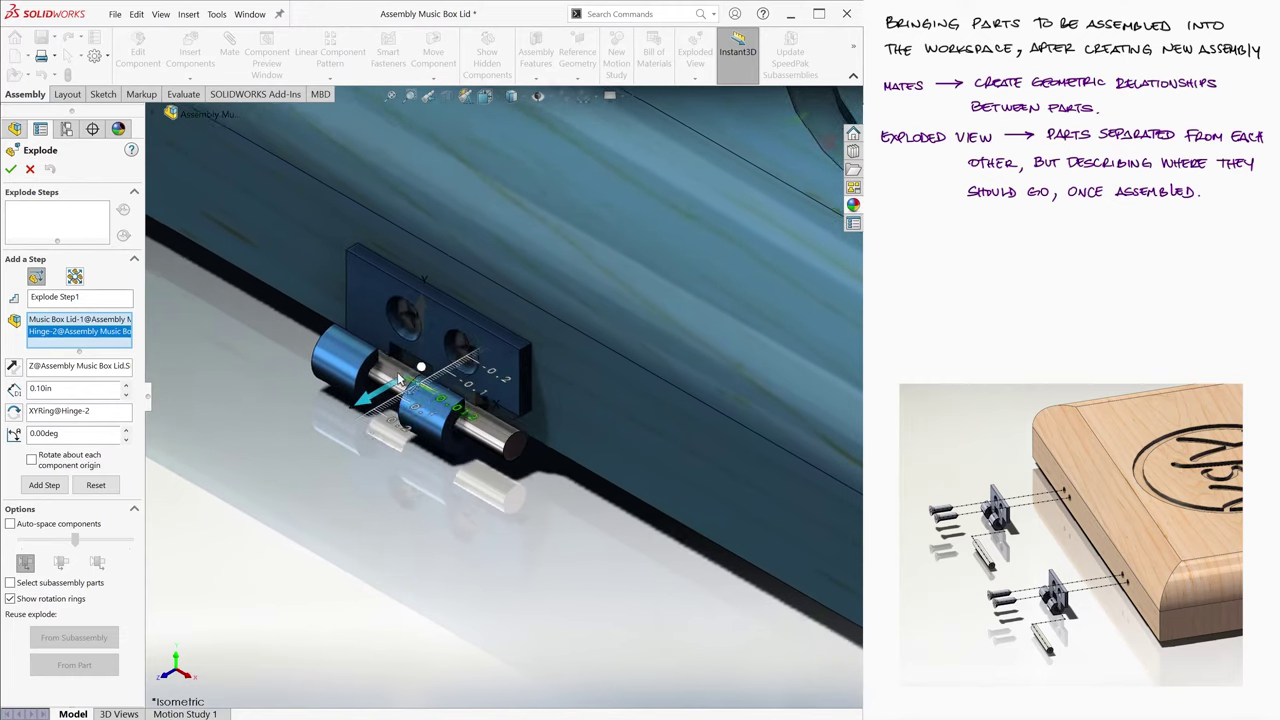
{"action": "left_click_drag", "start_coordinate": [457, 357], "coordinate": [497, 529]}
{"action": "left_click", "coordinate": [410, 383]}
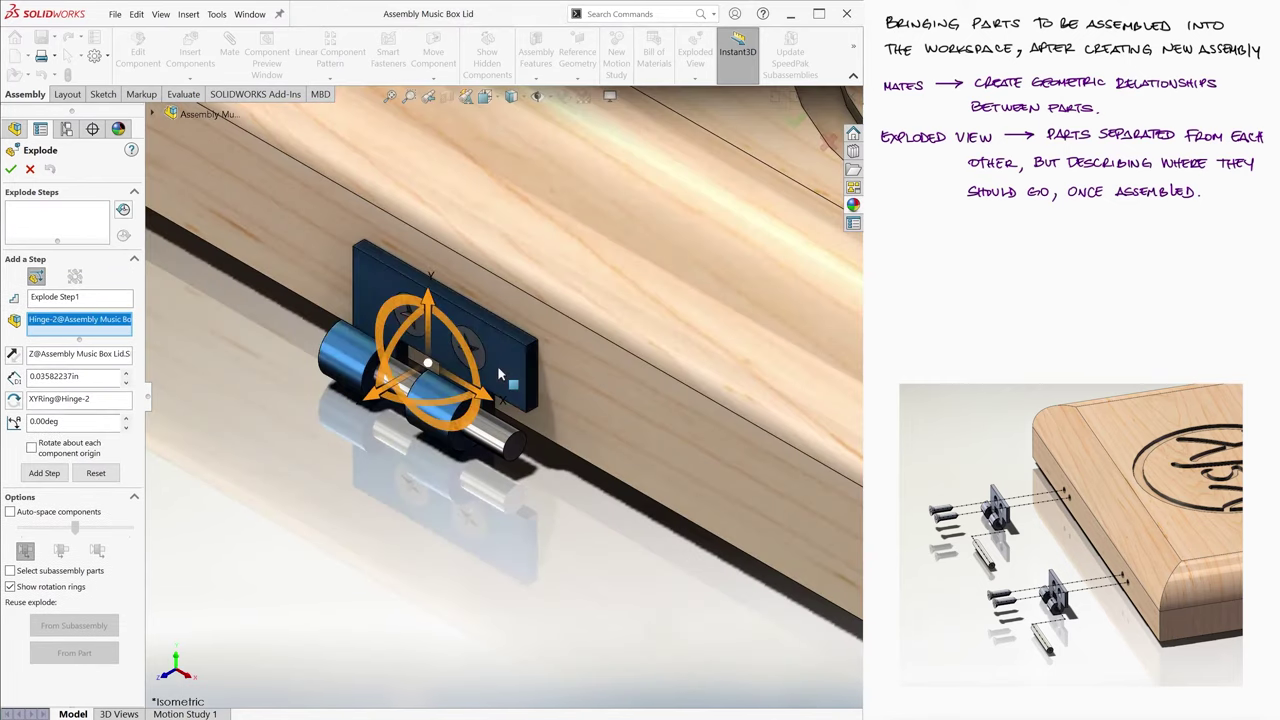
{"action": "left_click_drag", "start_coordinate": [407, 380], "coordinate": [404, 385]}
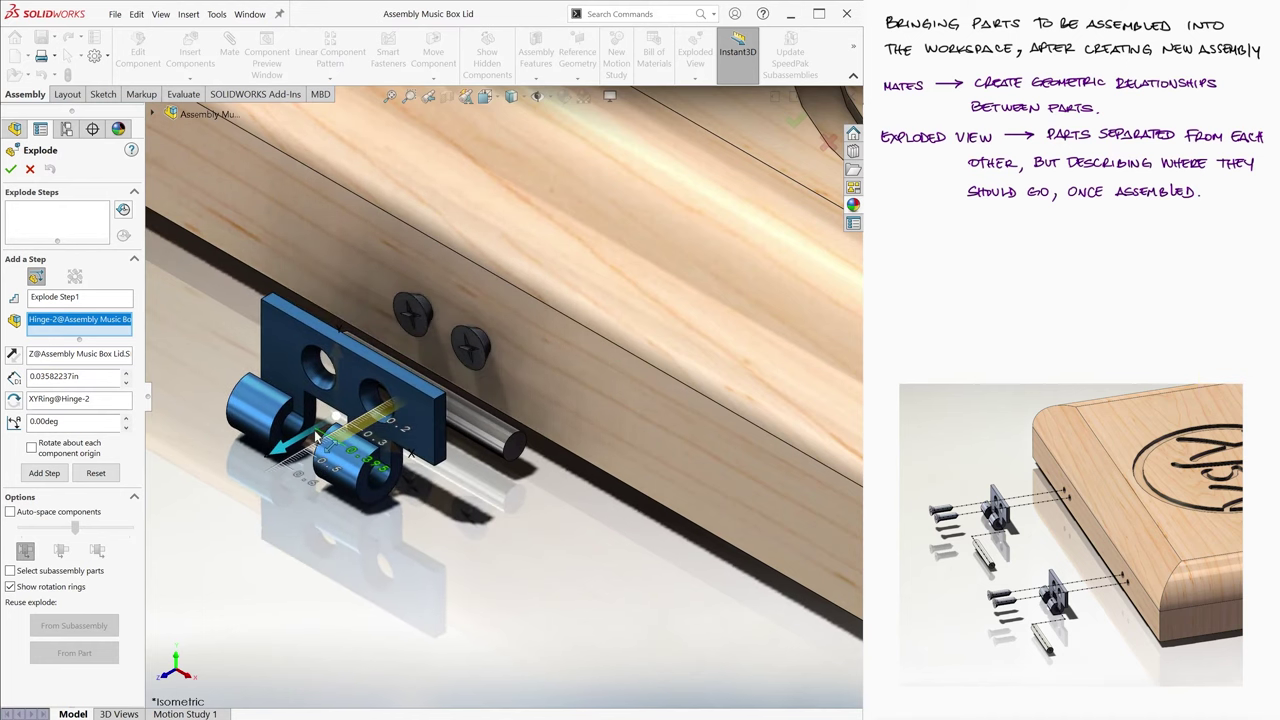
{"action": "left_click_drag", "start_coordinate": [404, 385], "coordinate": [318, 437]}
{"action": "key", "text": "ctrl+z"}
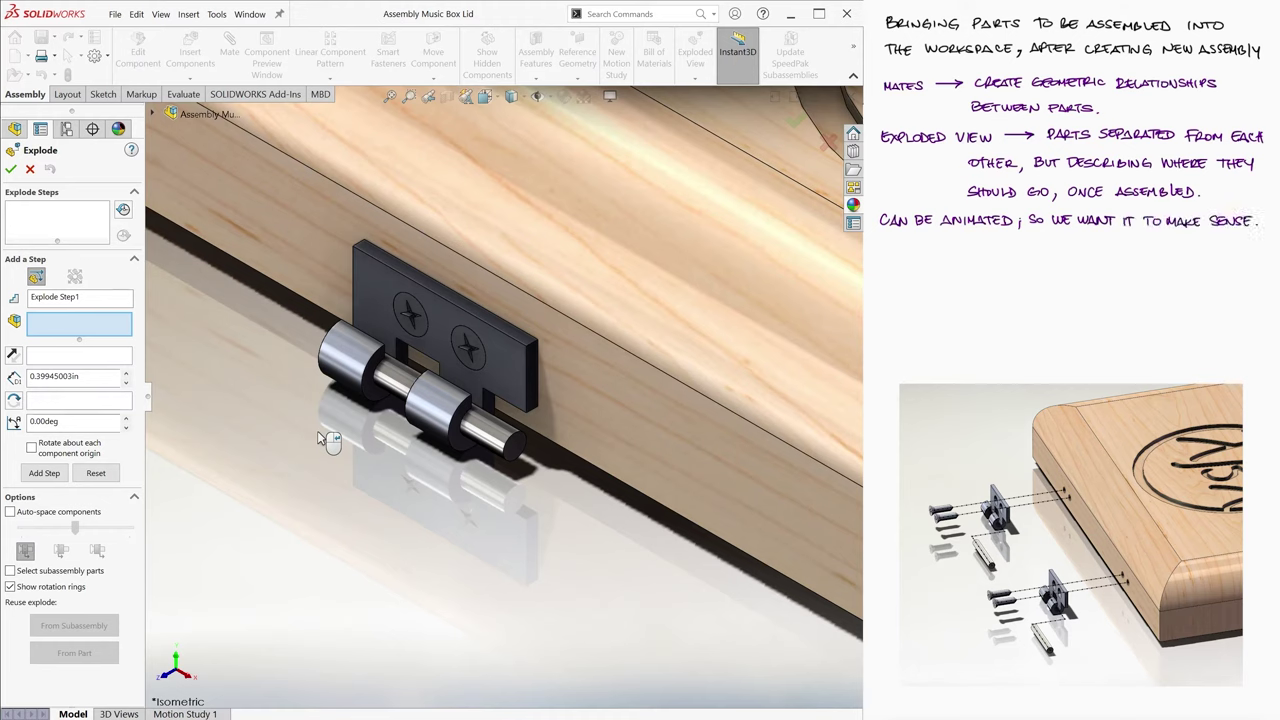
Step: Explode the hinge pin out along its axis as the first step
{"action": "left_click", "coordinate": [470, 430]}
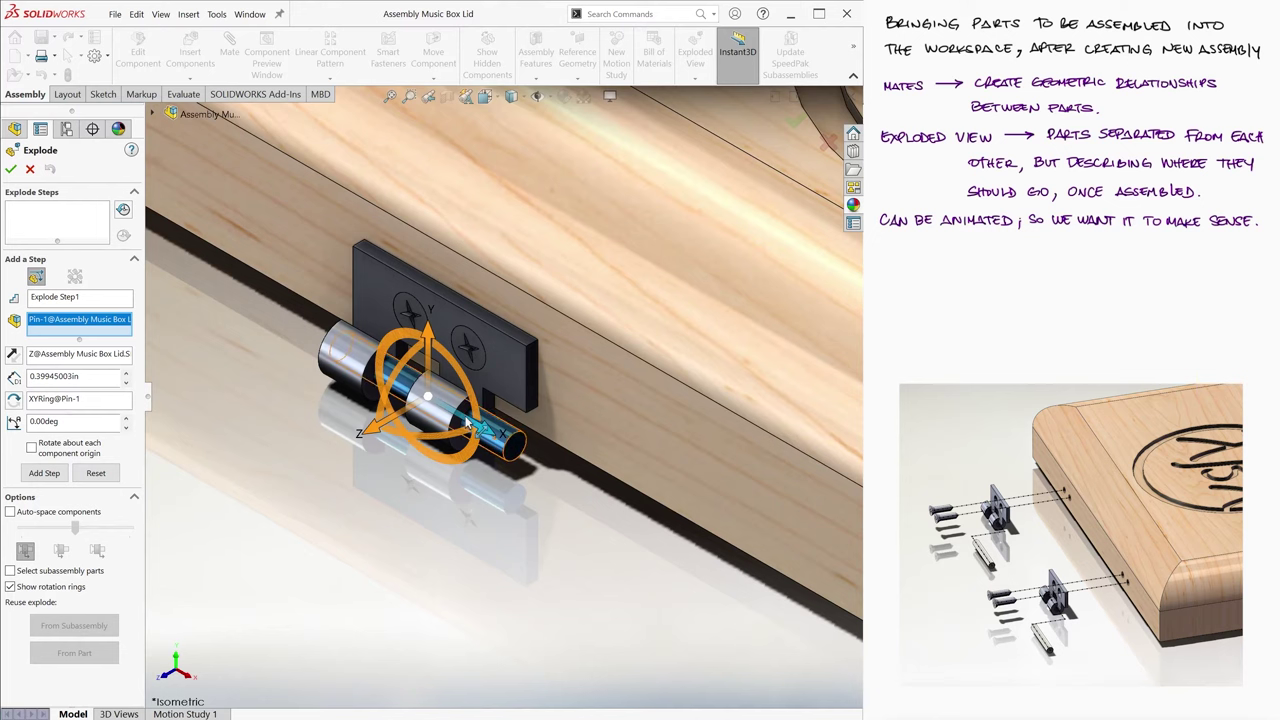
{"action": "left_click_drag", "start_coordinate": [478, 432], "coordinate": [610, 560]}
{"action": "scroll", "coordinate": [492, 446], "scroll_direction": "up", "scroll_amount": 3}
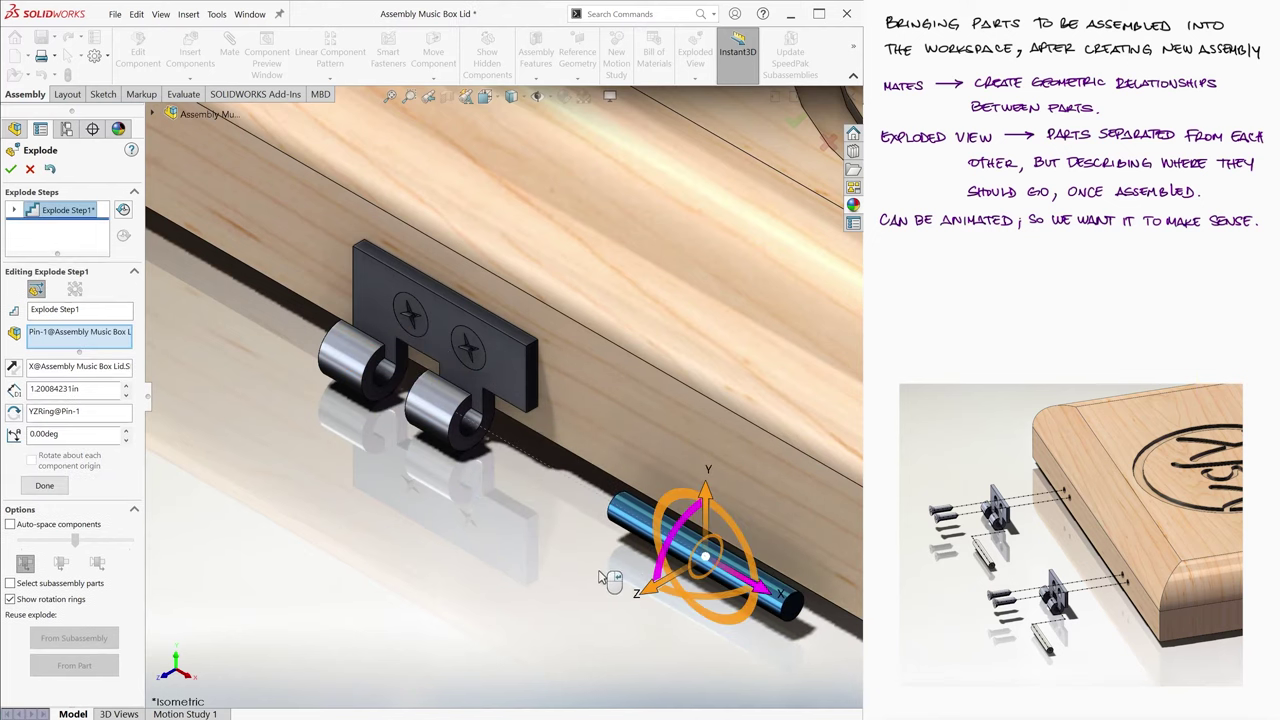
{"action": "scroll", "coordinate": [586, 545], "scroll_direction": "up", "scroll_amount": 3}
{"action": "scroll", "coordinate": [586, 545], "scroll_direction": "up", "scroll_amount": 2}
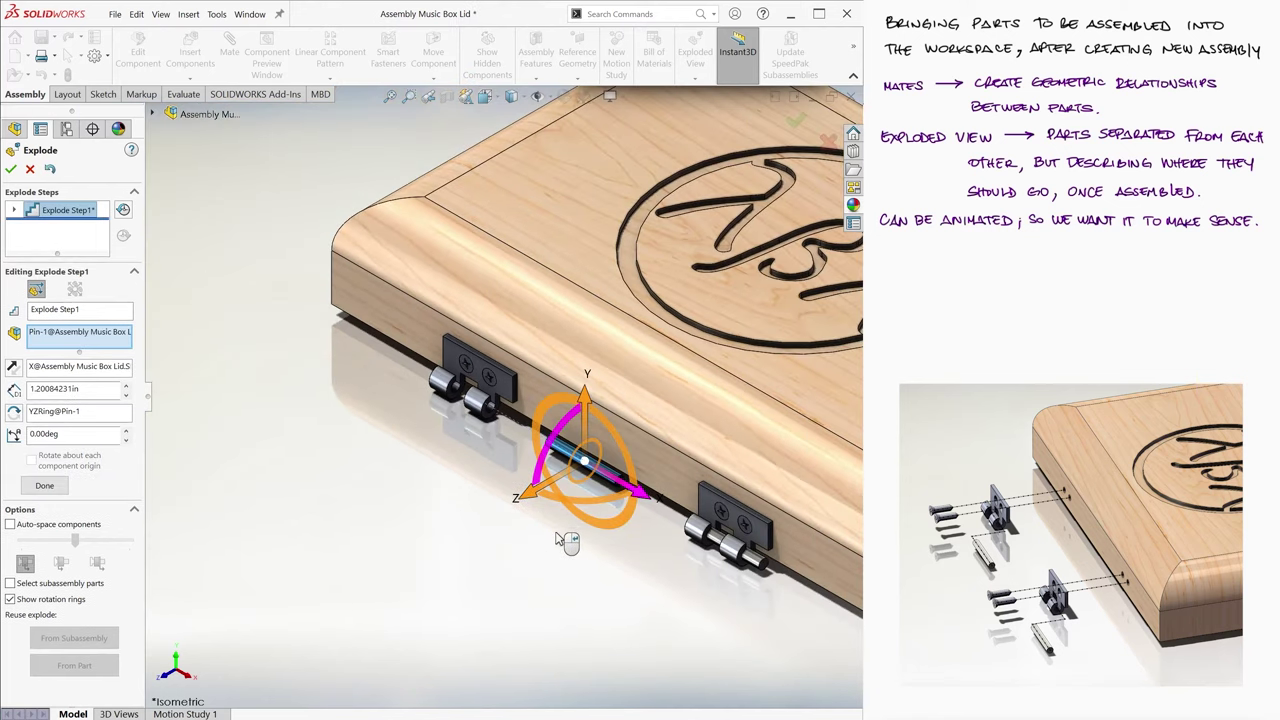
{"action": "left_click", "coordinate": [565, 528]}
Step: Pull both pins further out along their axis in additional explode steps
{"action": "left_click", "coordinate": [586, 472]}
{"action": "left_click_drag", "start_coordinate": [586, 474], "coordinate": [474, 533]}
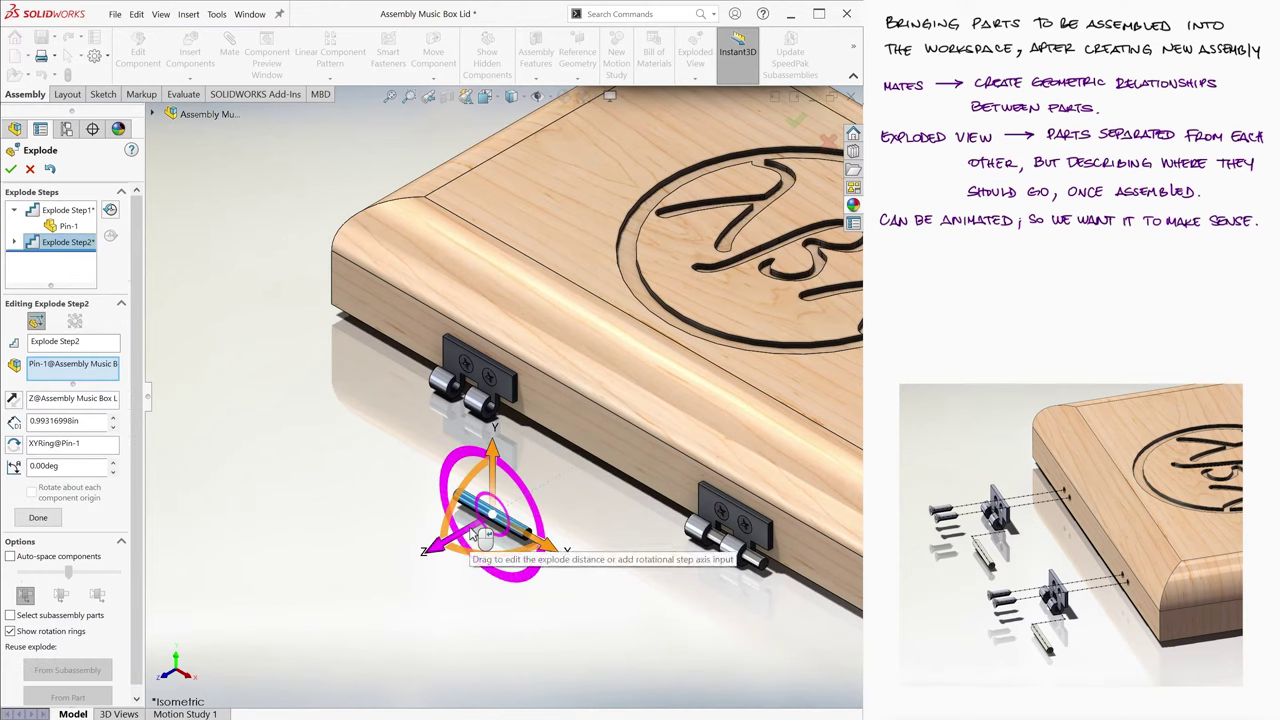
{"action": "left_click", "coordinate": [474, 533]}
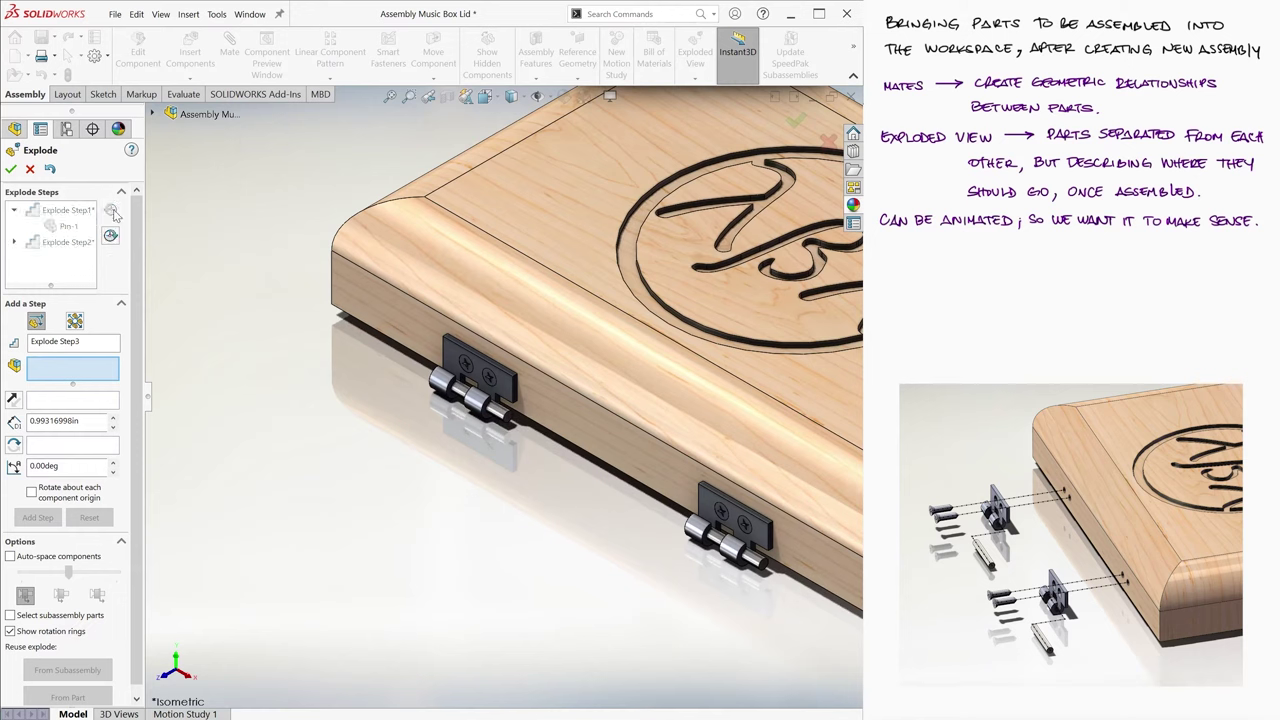
{"action": "left_click_drag", "start_coordinate": [760, 567], "coordinate": [781, 582]}
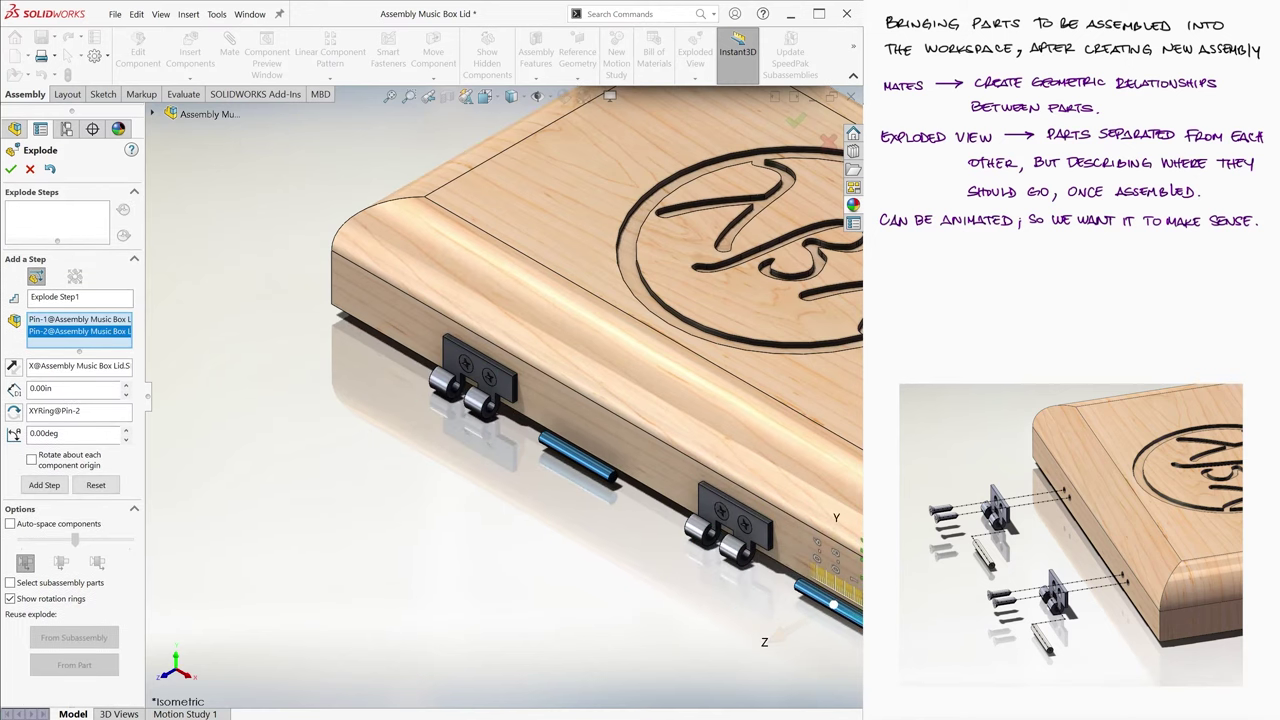
{"action": "left_click_drag", "start_coordinate": [596, 478], "coordinate": [470, 610]}
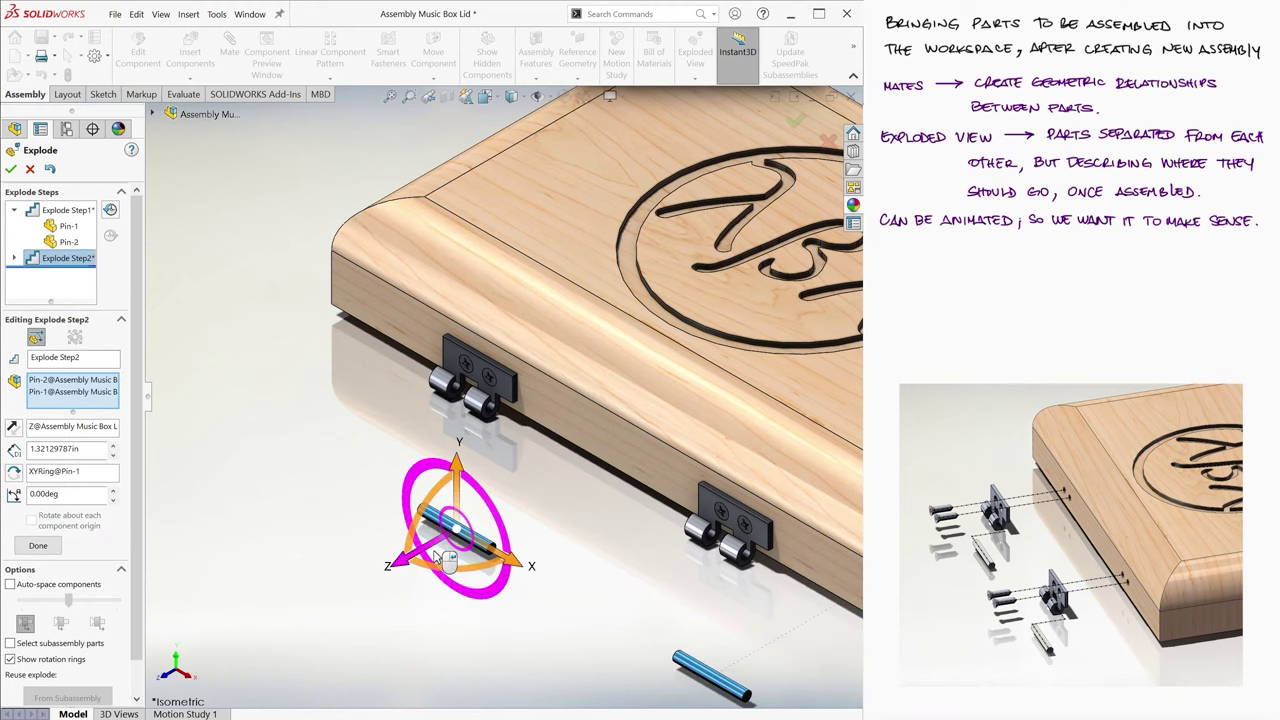
Step: Select all four screws and pull them out of the hinges
{"action": "scroll", "coordinate": [583, 437], "scroll_direction": "down", "scroll_amount": 1}
{"action": "scroll", "coordinate": [583, 437], "scroll_direction": "down", "scroll_amount": 2}
{"action": "left_click", "coordinate": [730, 488]}
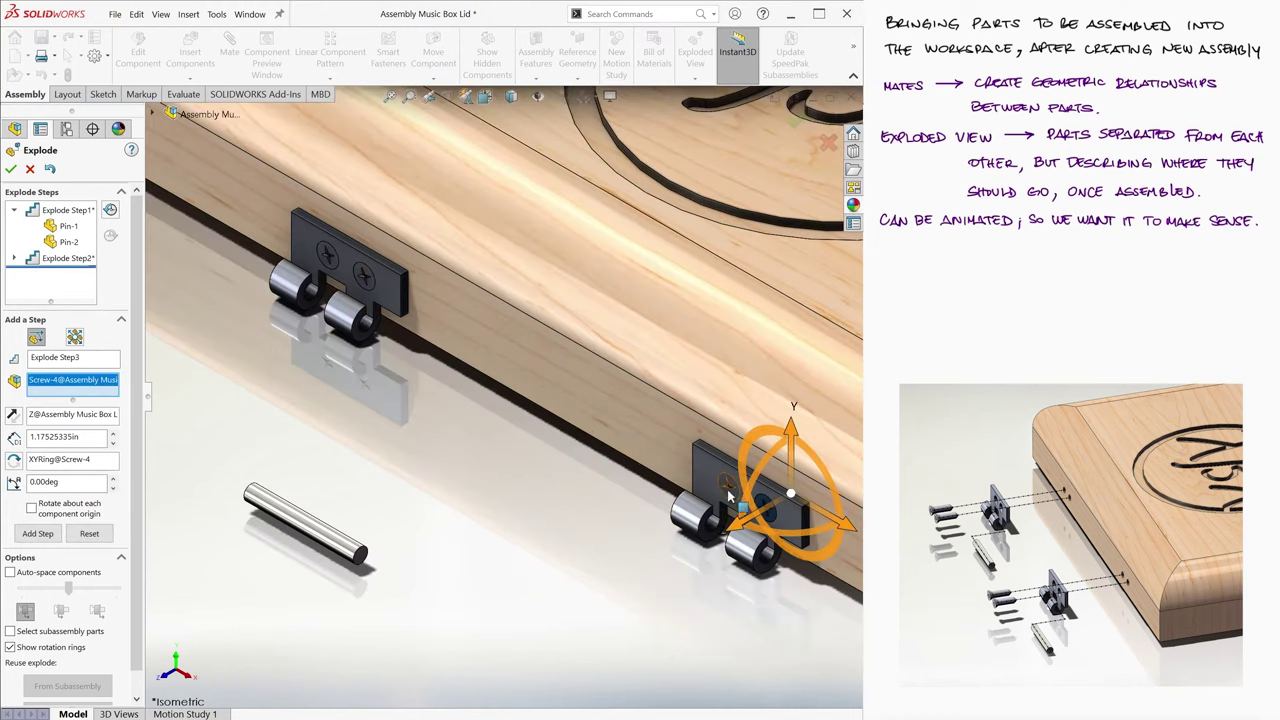
{"action": "left_click", "coordinate": [766, 508]}
{"action": "left_click", "coordinate": [336, 264]}
{"action": "left_click", "coordinate": [366, 281]}
{"action": "scroll", "coordinate": [360, 290], "scroll_direction": "up", "scroll_amount": 2}
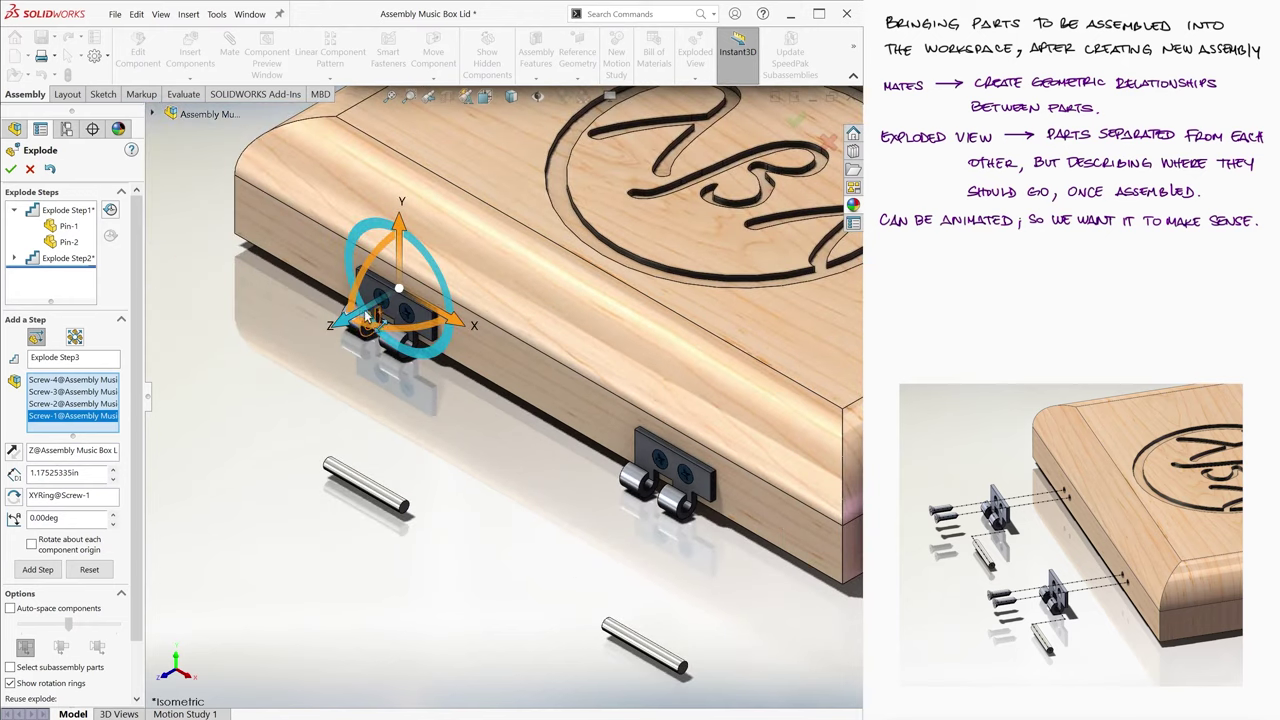
{"action": "left_click_drag", "start_coordinate": [350, 320], "coordinate": [108, 457]}
{"action": "scroll", "coordinate": [365, 488], "scroll_direction": "up", "scroll_amount": 3}
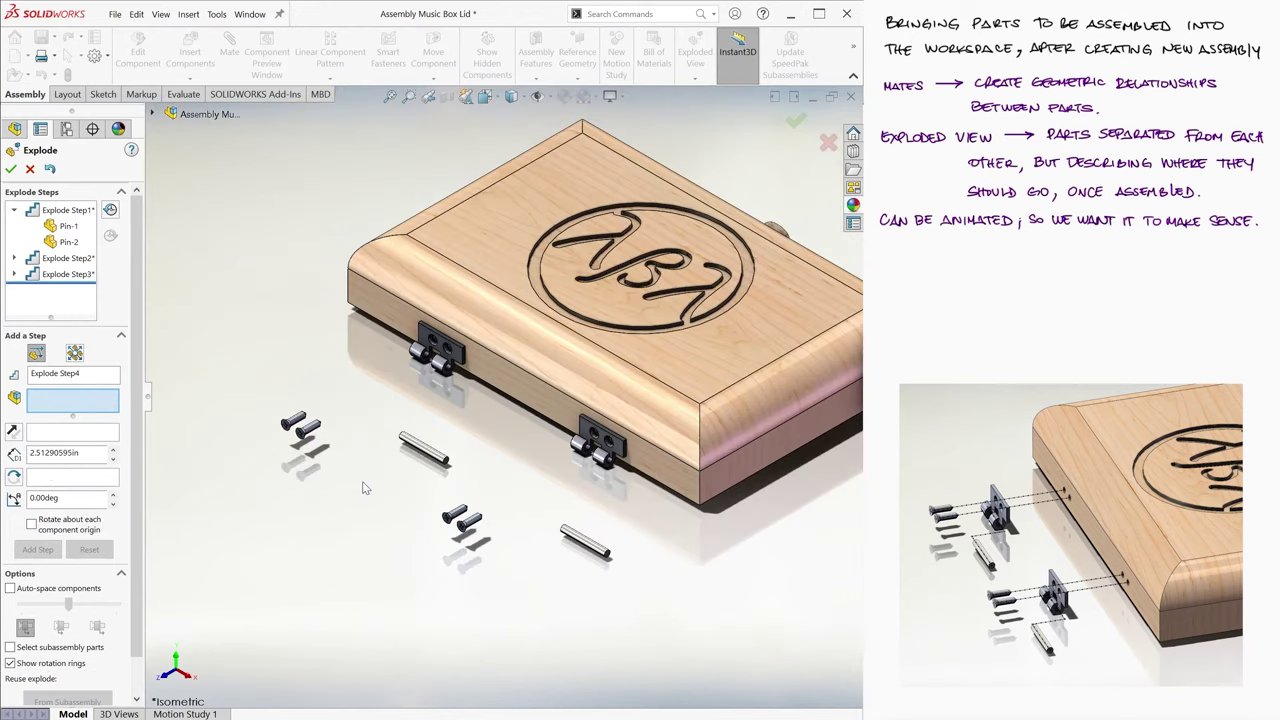
Step: Pull both hinges away from the lid as the final explode step
{"action": "left_click", "coordinate": [445, 350]}
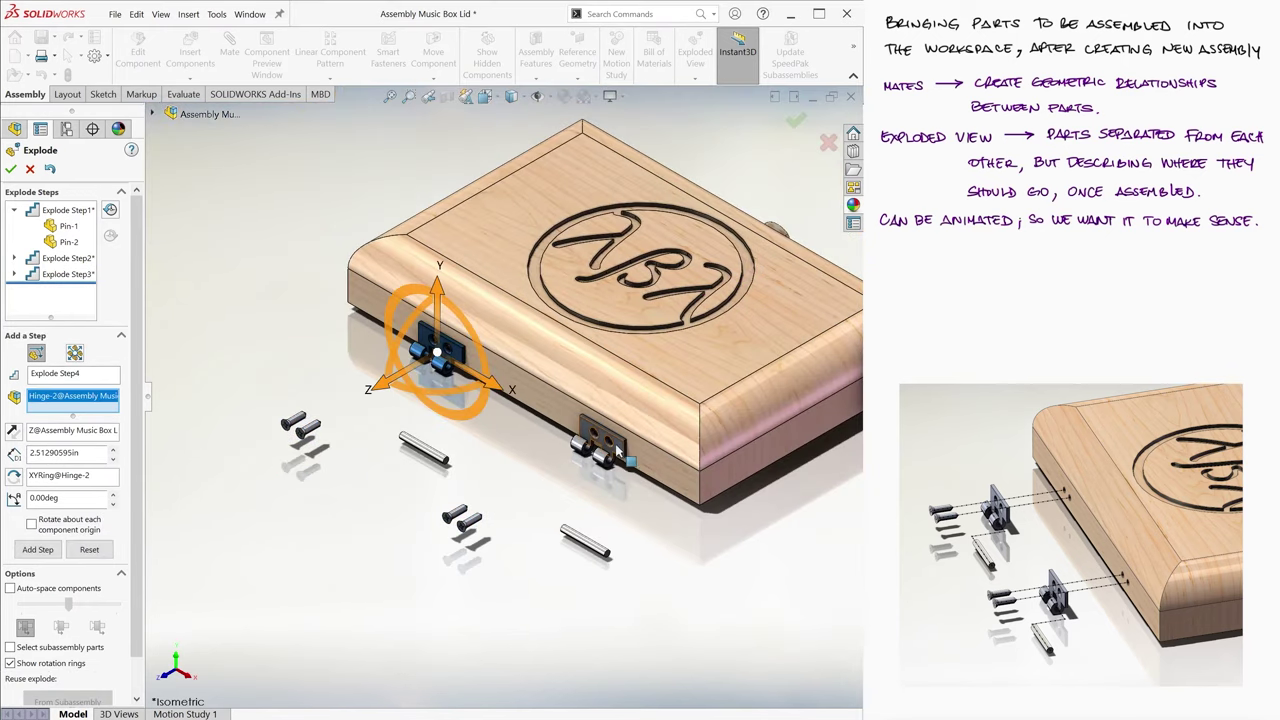
{"action": "left_click", "coordinate": [610, 450]}
{"action": "left_click_drag", "start_coordinate": [617, 455], "coordinate": [508, 496]}
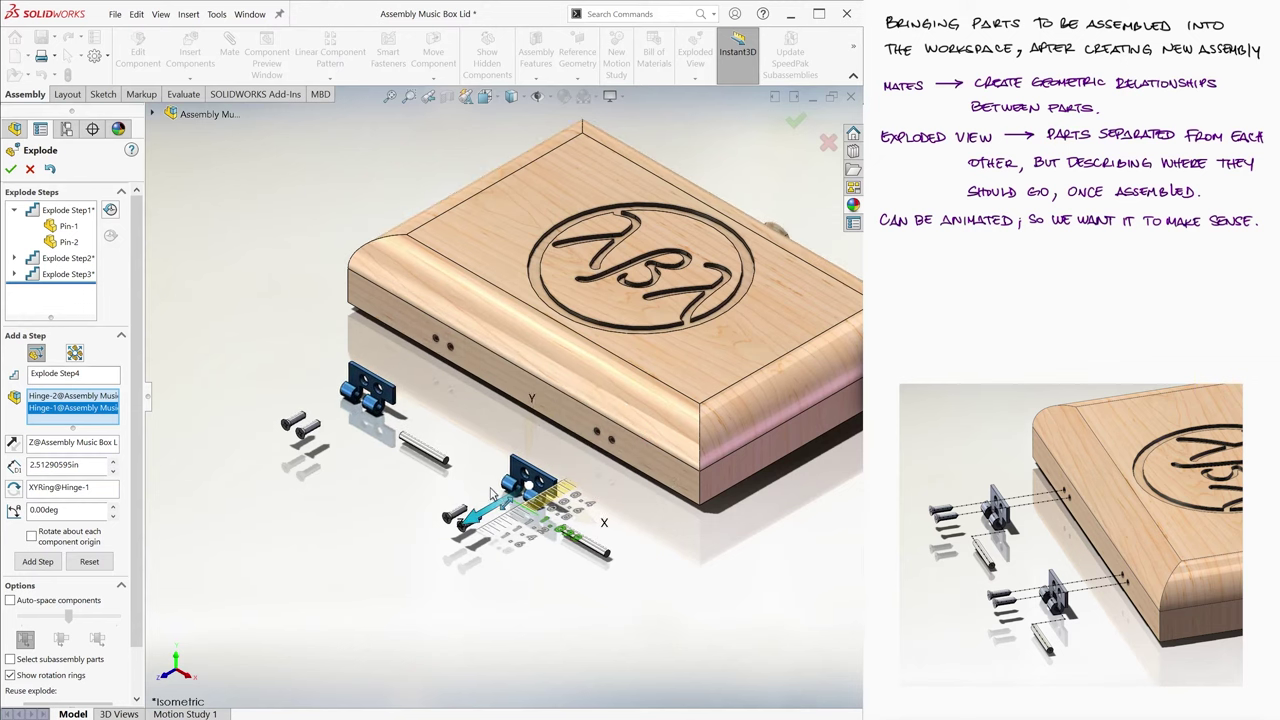
{"action": "left_click", "coordinate": [492, 492]}
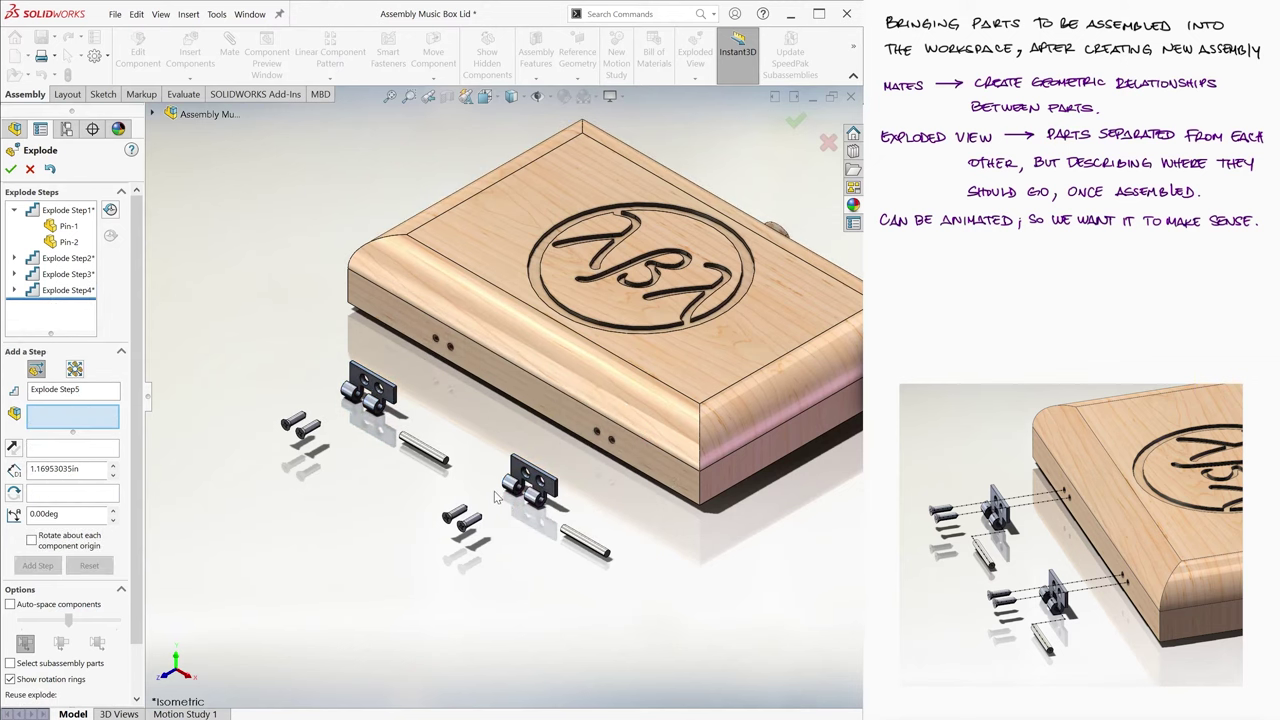
Step: Close the Explode PropertyManager, then collapse and re-explode the lid assembly
{"action": "left_click", "coordinate": [795, 120]}
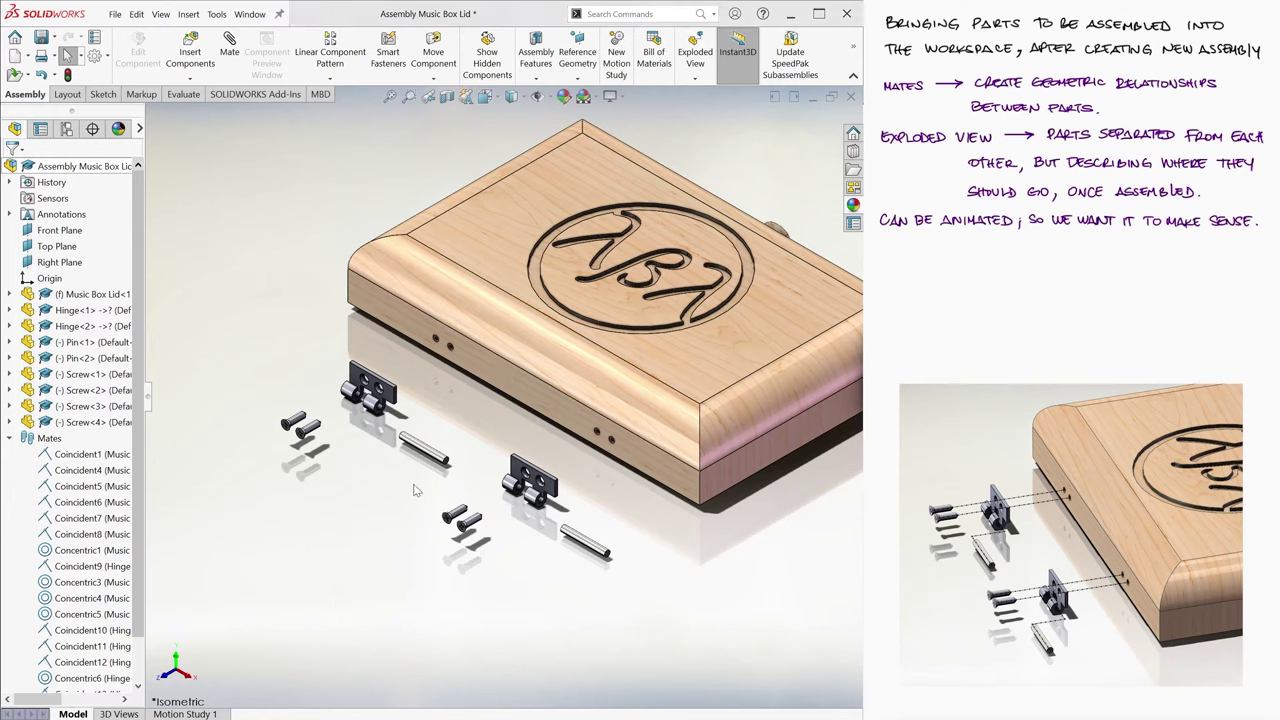
{"action": "right_click", "coordinate": [63, 168]}
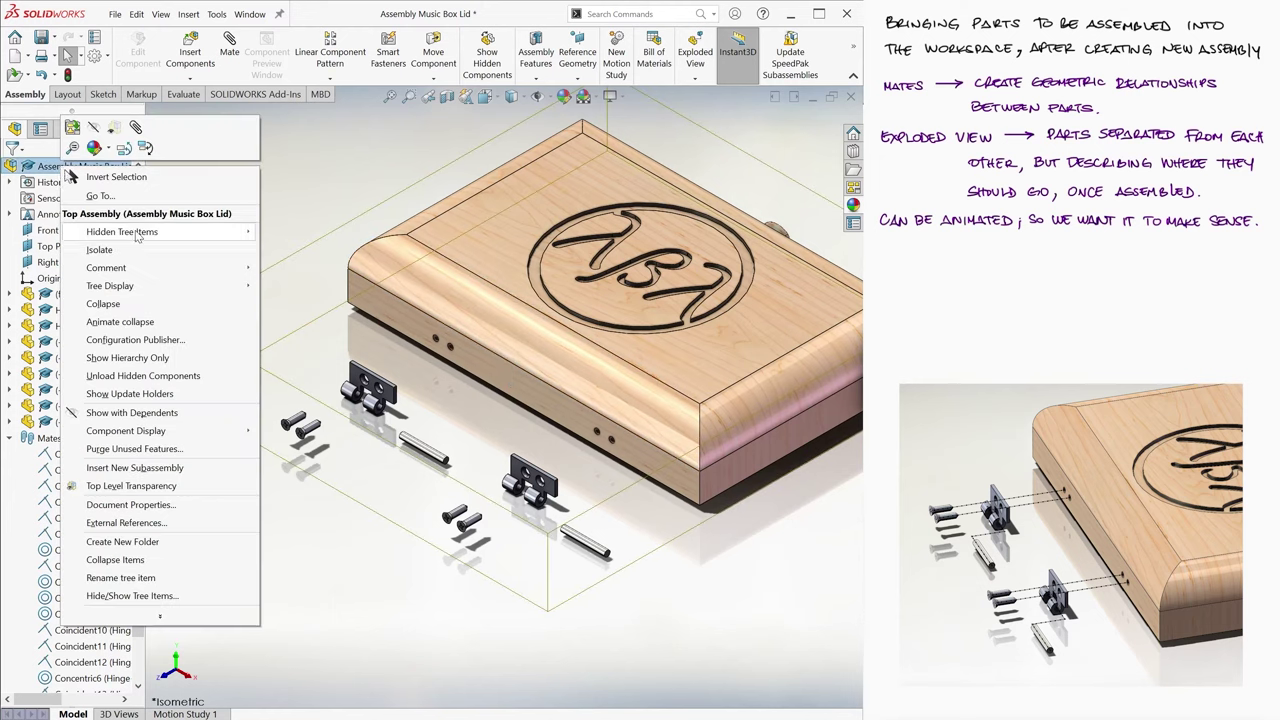
{"action": "left_click", "coordinate": [186, 306]}
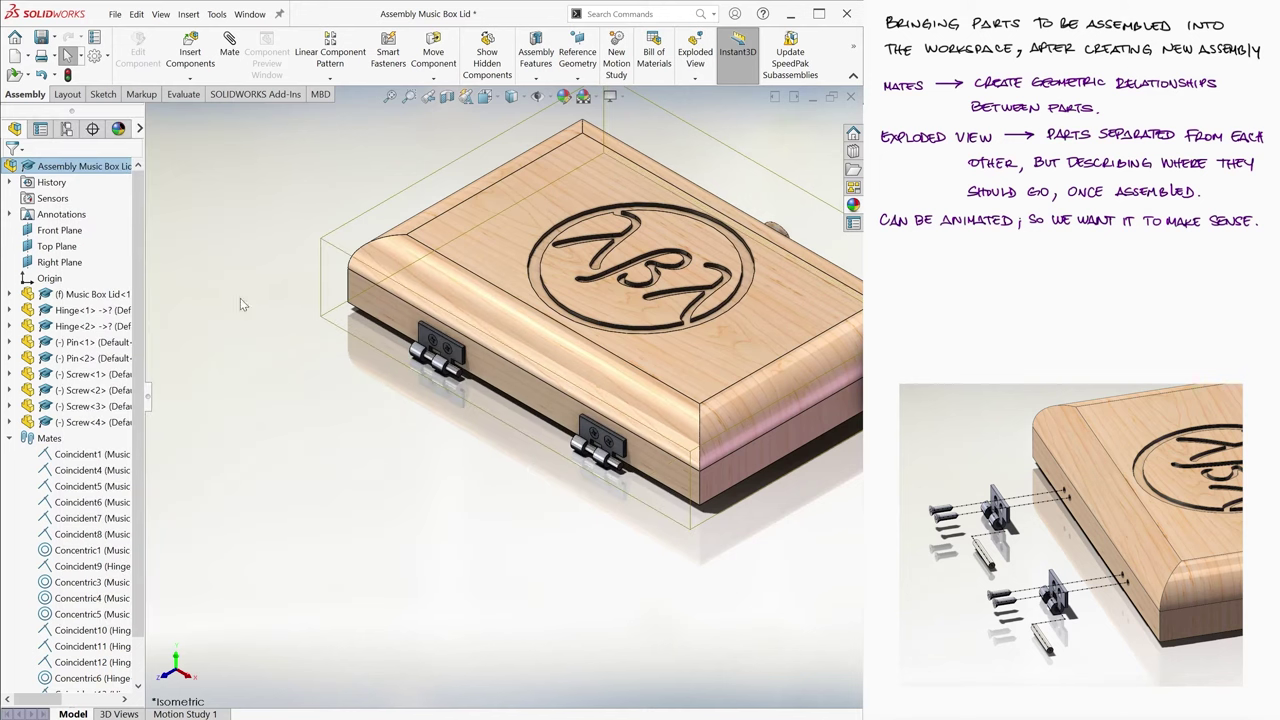
{"action": "right_click", "coordinate": [82, 168]}
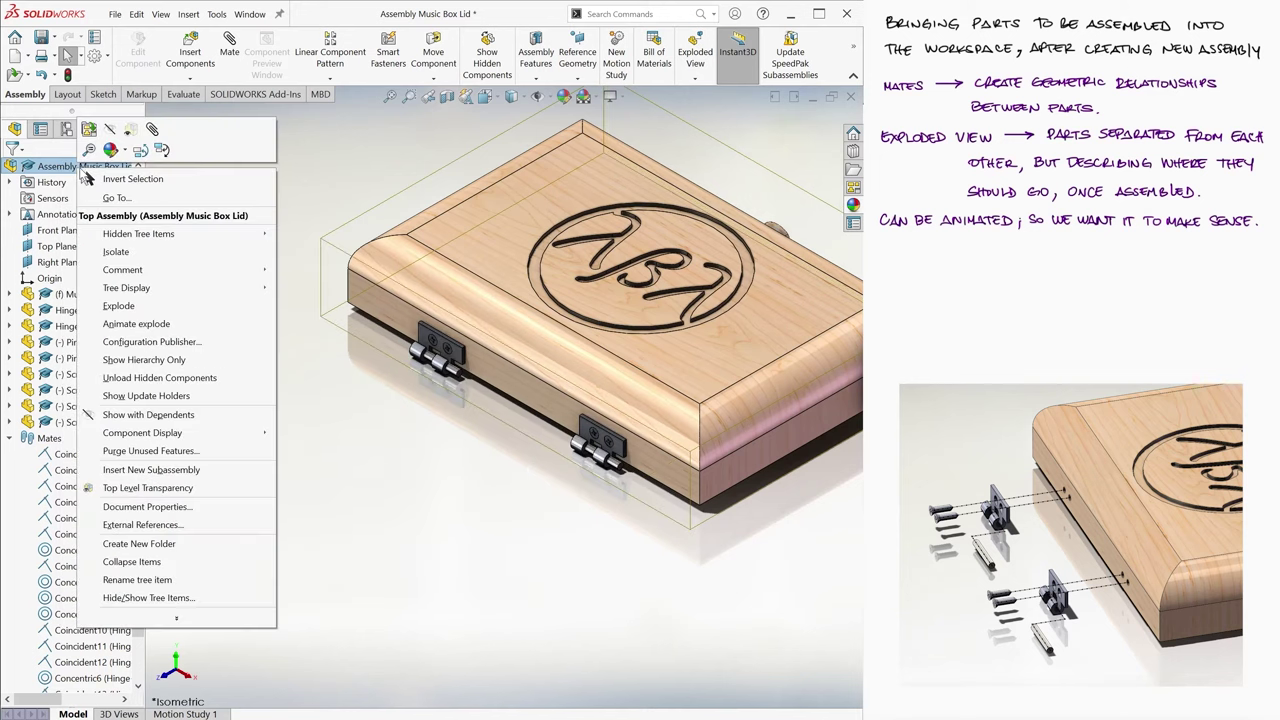
{"action": "left_click", "coordinate": [224, 308]}
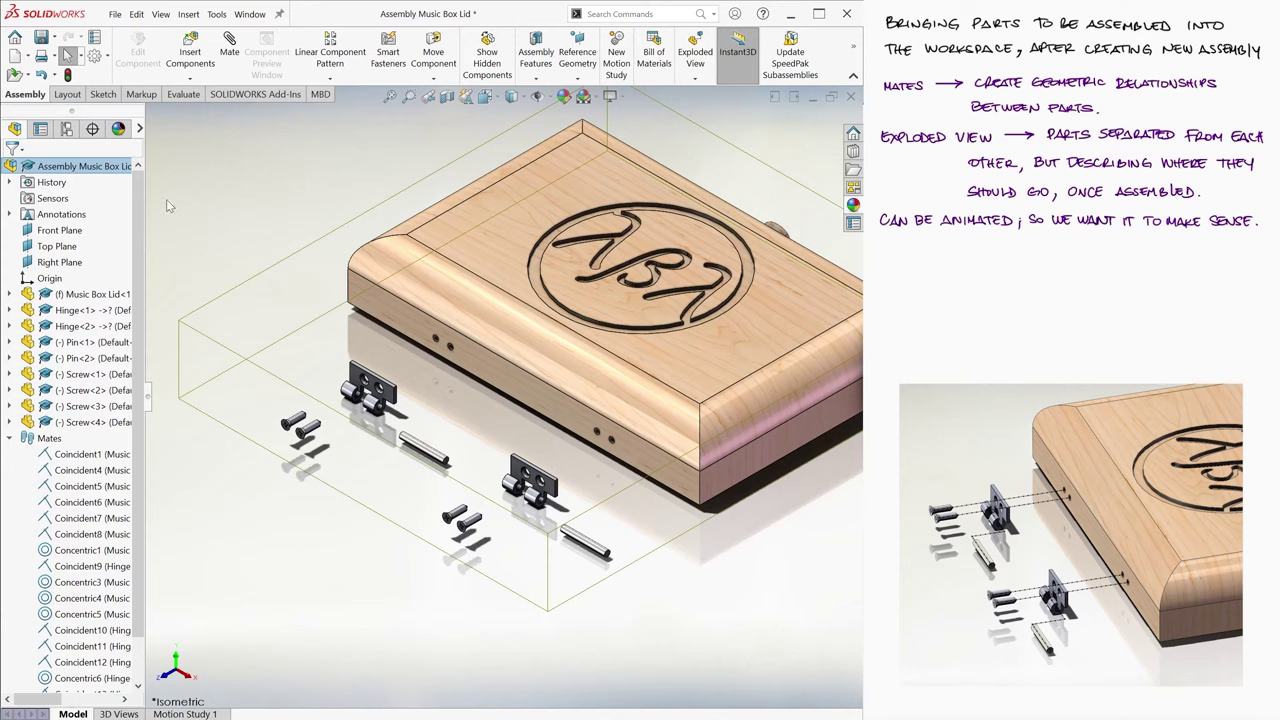
Step: Play the Animate collapse and Animate explode previews of the assembly
{"action": "right_click", "coordinate": [64, 170]}
{"action": "left_click", "coordinate": [212, 332]}
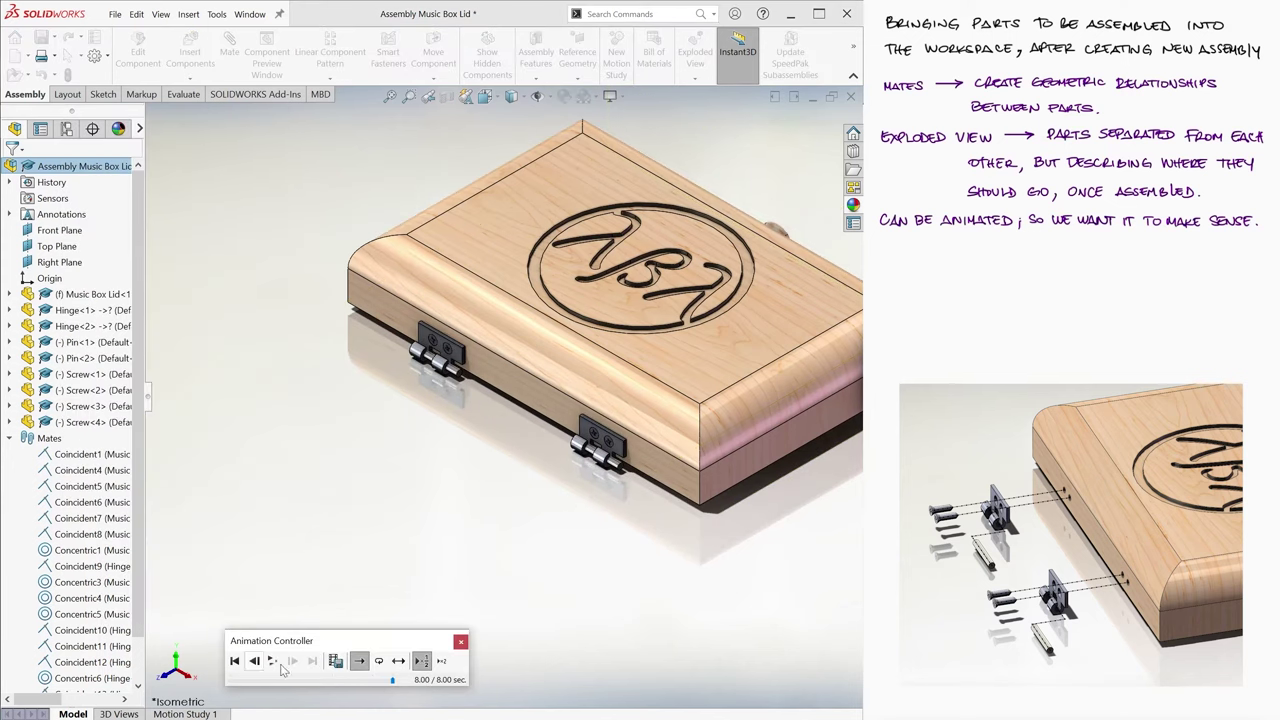
{"action": "left_click", "coordinate": [460, 642]}
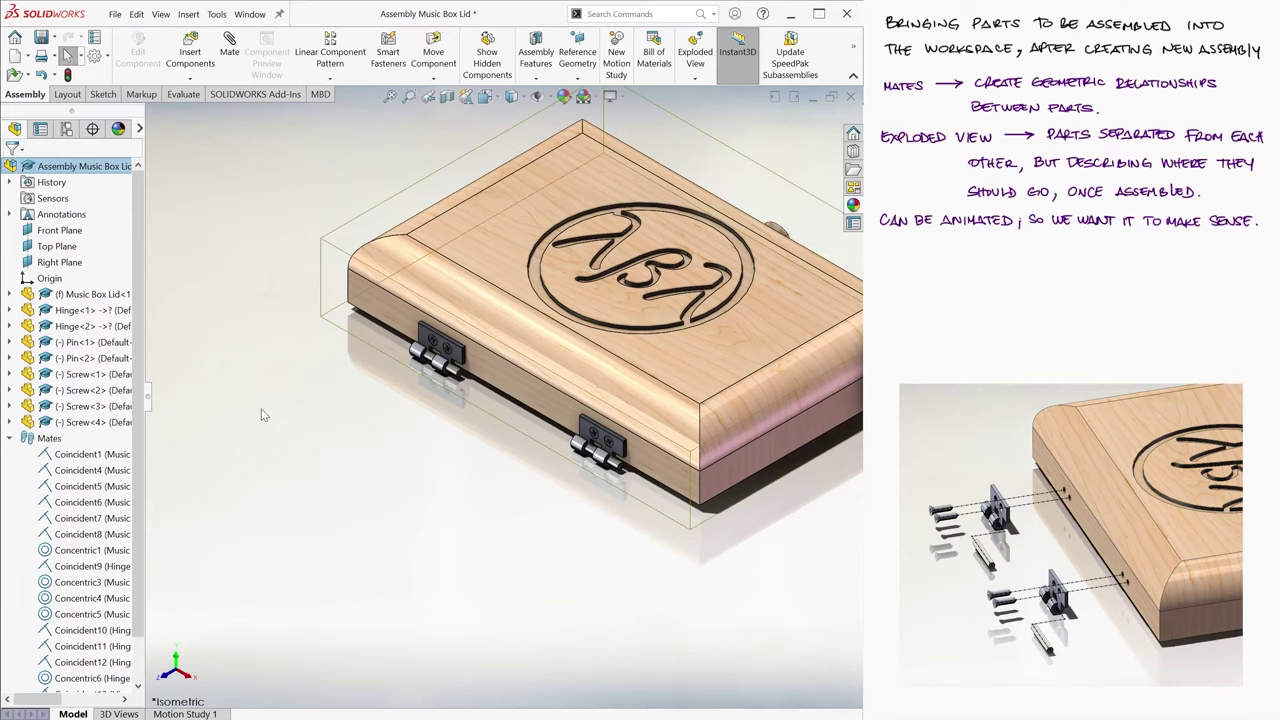
{"action": "right_click", "coordinate": [90, 170]}
{"action": "left_click", "coordinate": [196, 322]}
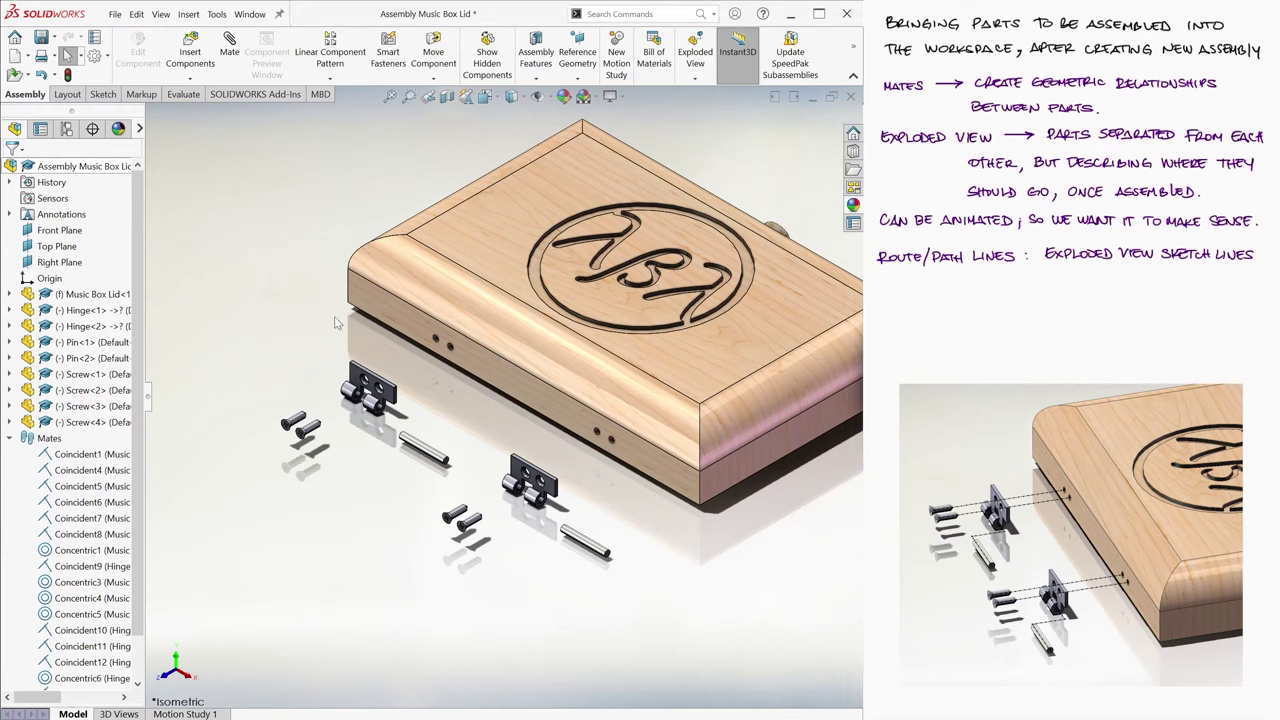
Step: Start a Route Line and connect the upper screw's face to its lid hole
{"action": "left_click", "coordinate": [695, 76]}
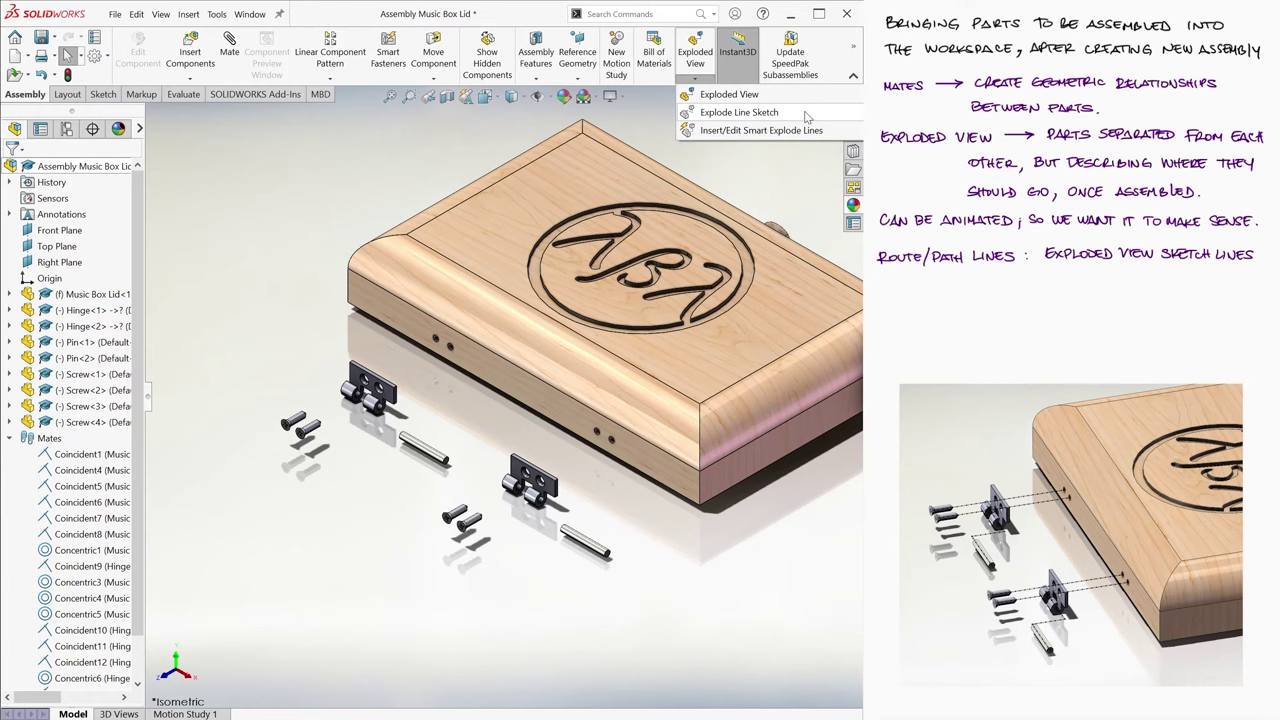
{"action": "left_click", "coordinate": [760, 112]}
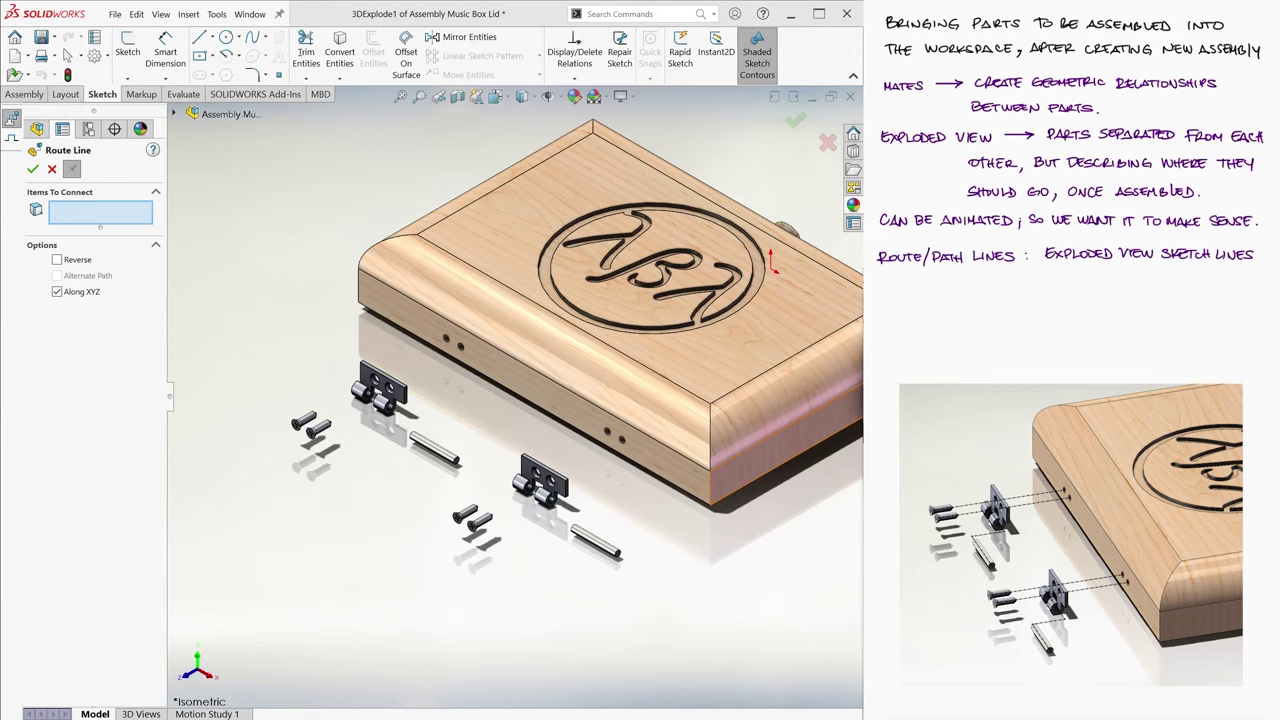
{"action": "scroll", "coordinate": [262, 395], "scroll_direction": "up", "scroll_amount": 3}
{"action": "scroll", "coordinate": [718, 369], "scroll_direction": "up", "scroll_amount": 2}
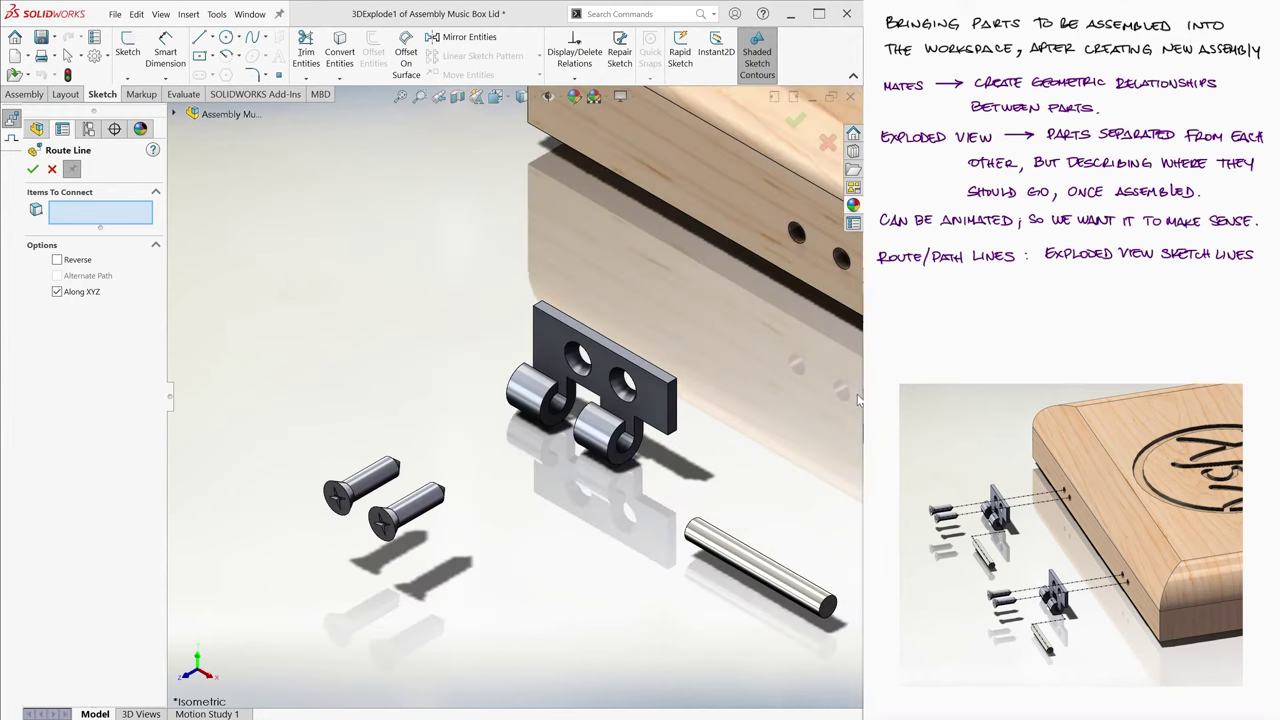
{"action": "left_click", "coordinate": [370, 478]}
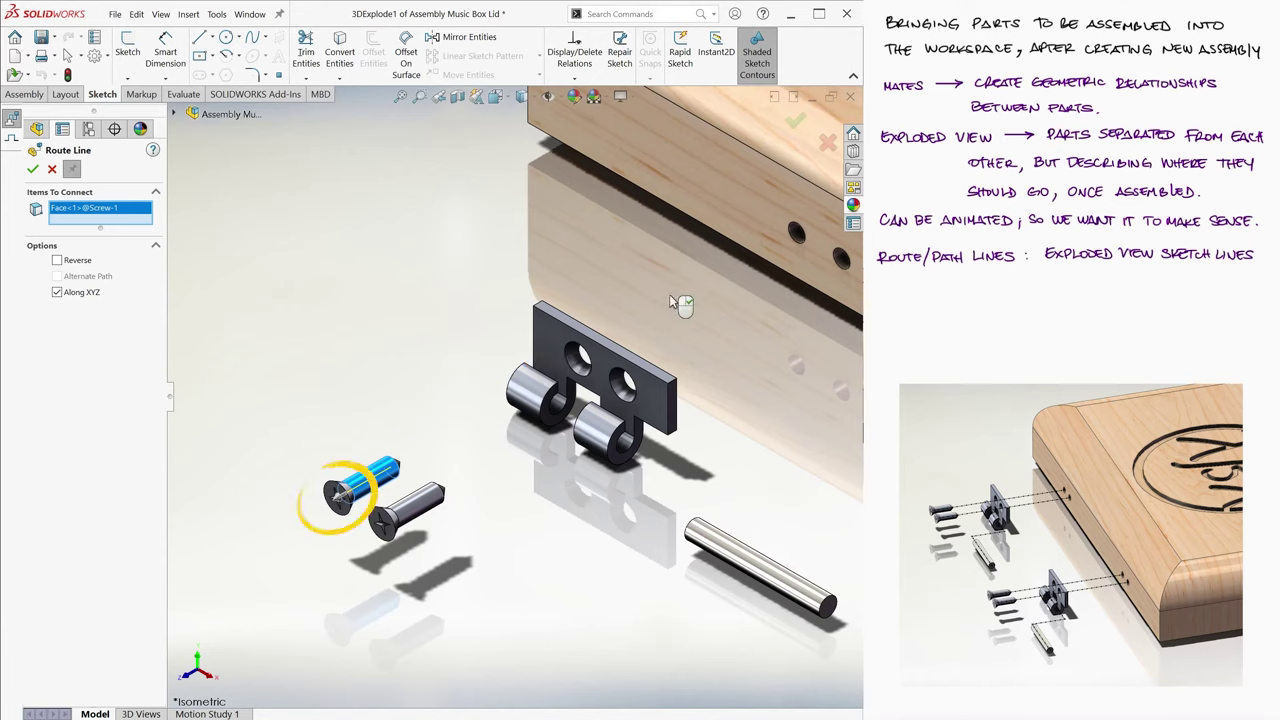
{"action": "scroll", "coordinate": [342, 505], "scroll_direction": "up", "scroll_amount": 2}
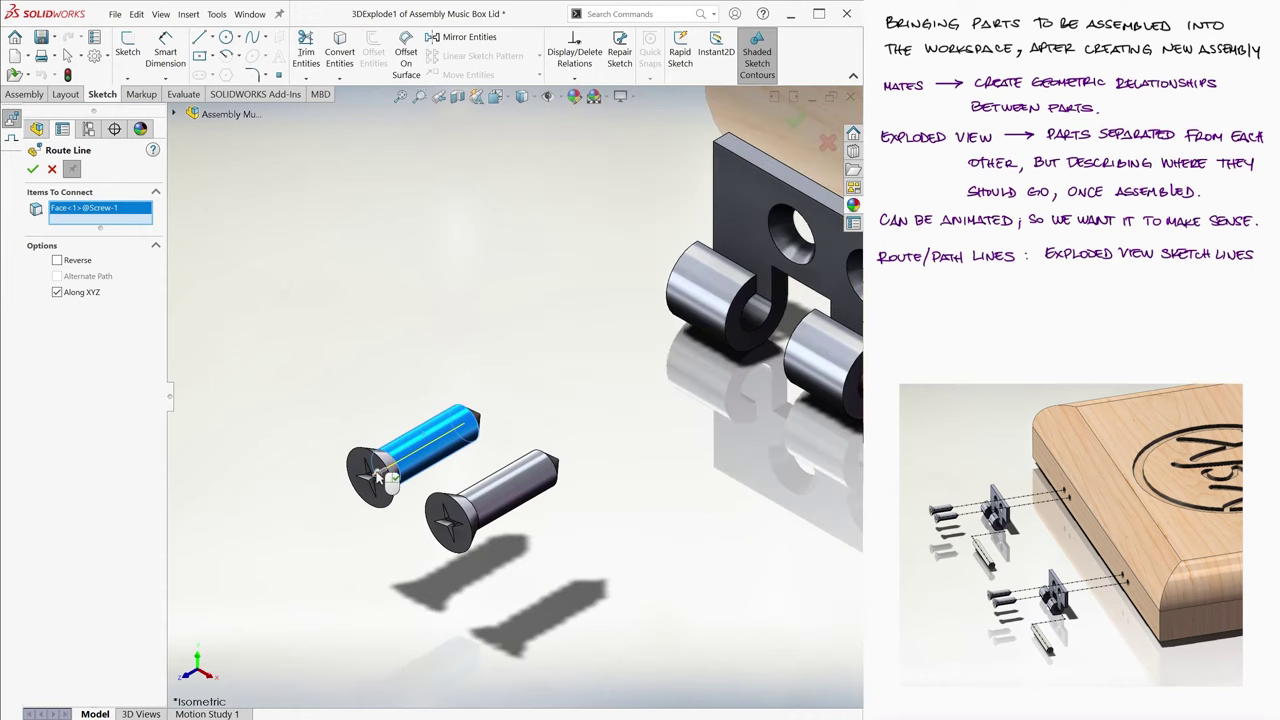
{"action": "scroll", "coordinate": [640, 330], "scroll_direction": "down", "scroll_amount": 3}
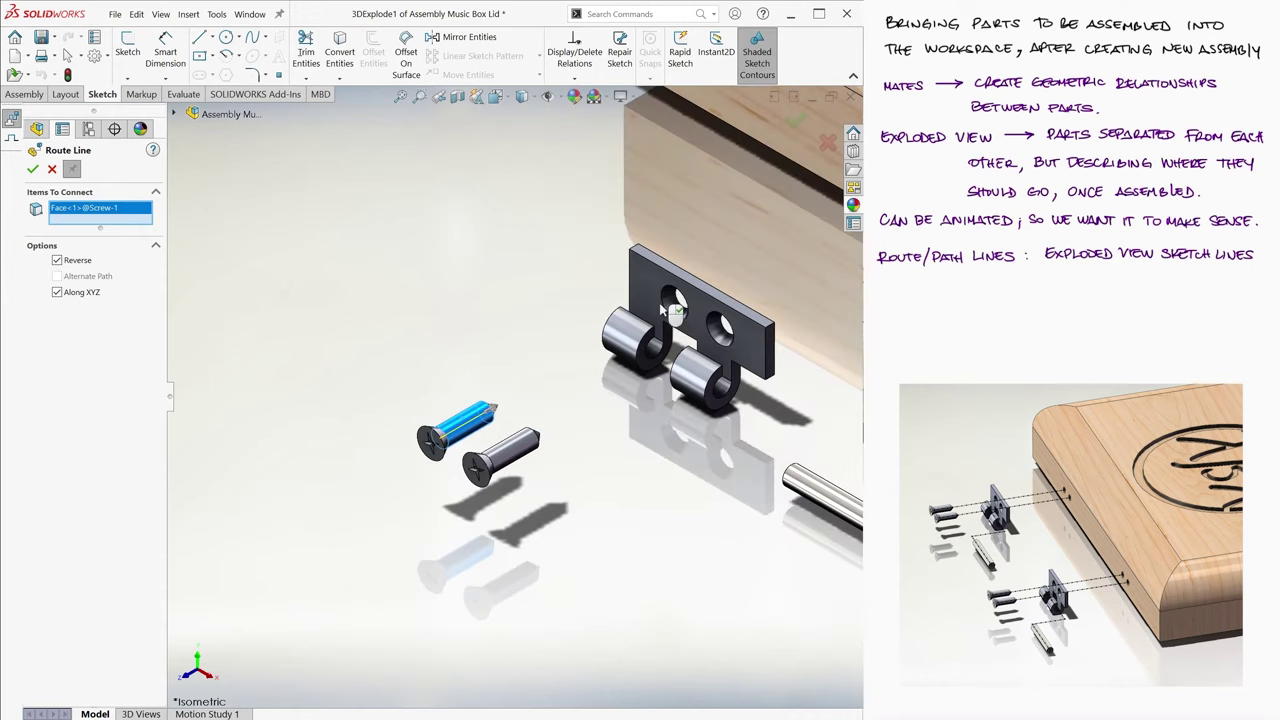
{"action": "middle_click_drag", "start_coordinate": [660, 311], "coordinate": [779, 258]}
{"action": "left_click", "coordinate": [779, 258]}
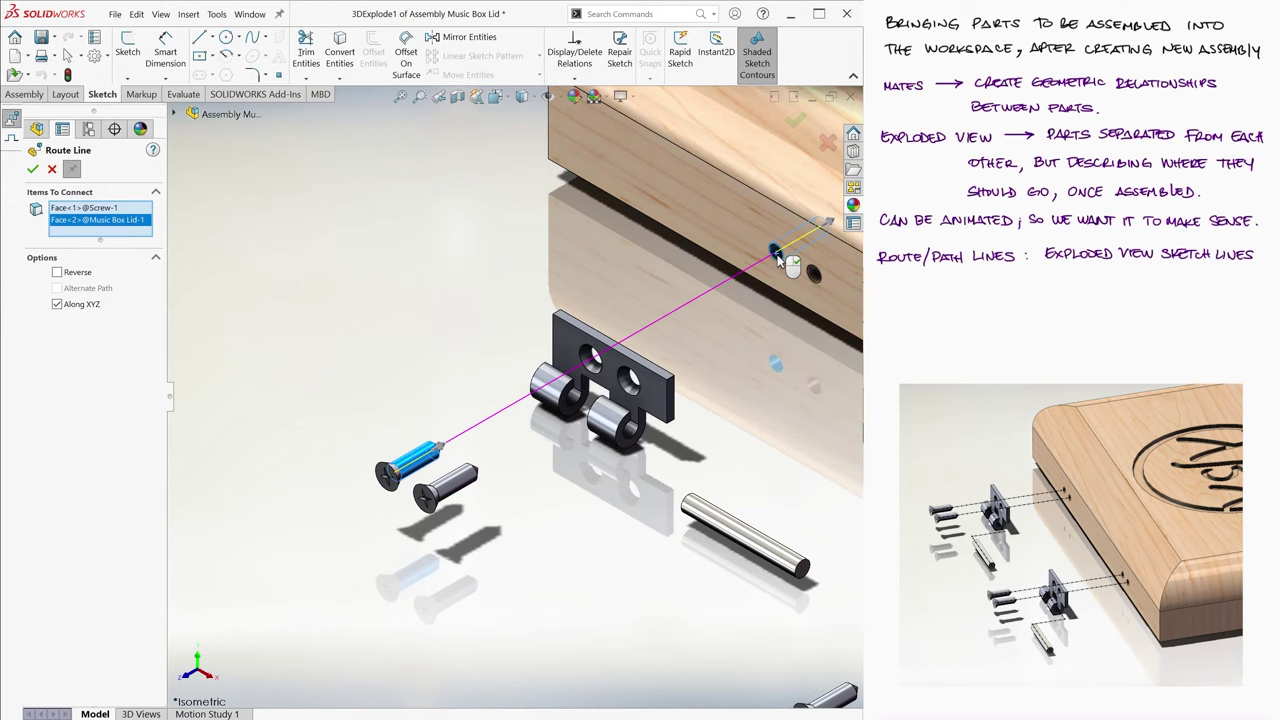
{"action": "key", "text": "Return"}
Step: Route the pin into its hinge knuckle, reshaping the line's bend
{"action": "scroll", "coordinate": [628, 427], "scroll_direction": "down", "scroll_amount": 3}
{"action": "scroll", "coordinate": [628, 427], "scroll_direction": "down", "scroll_amount": 2}
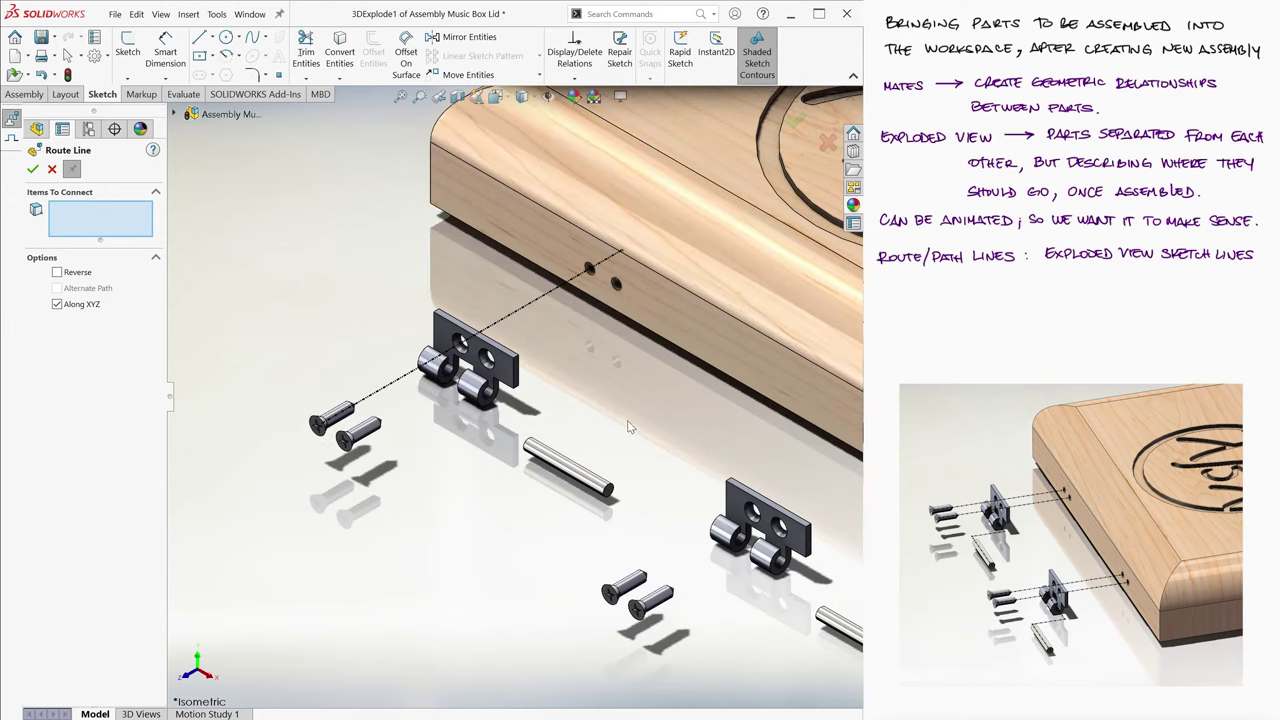
{"action": "left_click", "coordinate": [608, 486]}
{"action": "scroll", "coordinate": [620, 480], "scroll_direction": "up", "scroll_amount": 3}
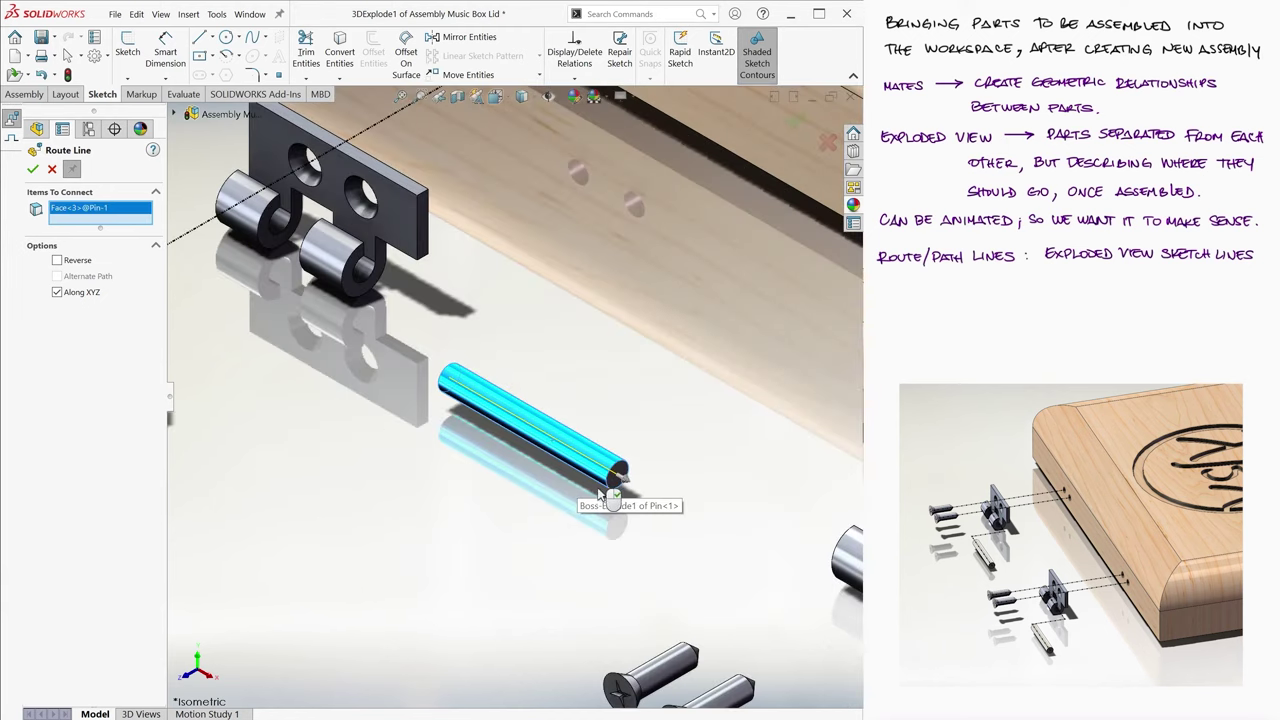
{"action": "left_click", "coordinate": [283, 224]}
{"action": "left_click_drag", "start_coordinate": [283, 330], "coordinate": [455, 343]}
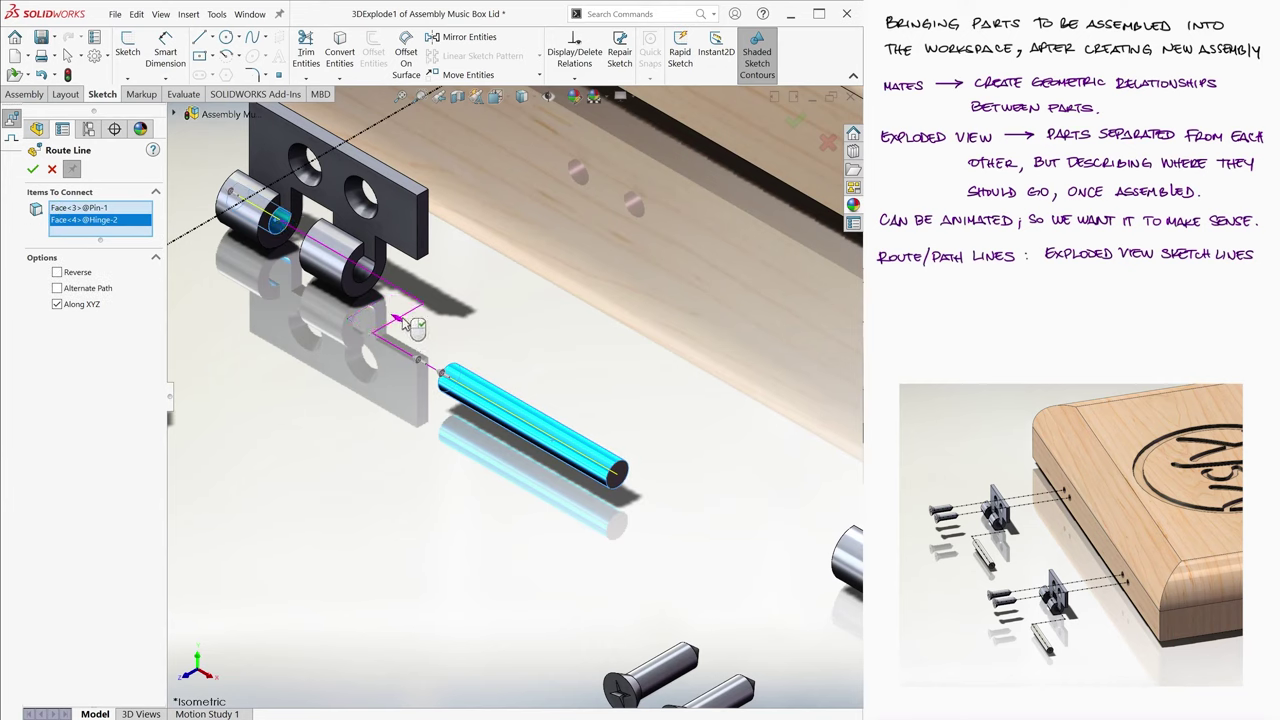
{"action": "right_click", "coordinate": [470, 343]}
Step: Add route lines from the second hinge's screws to their lid holes and its lower pin
{"action": "scroll", "coordinate": [498, 342], "scroll_direction": "up", "scroll_amount": 5}
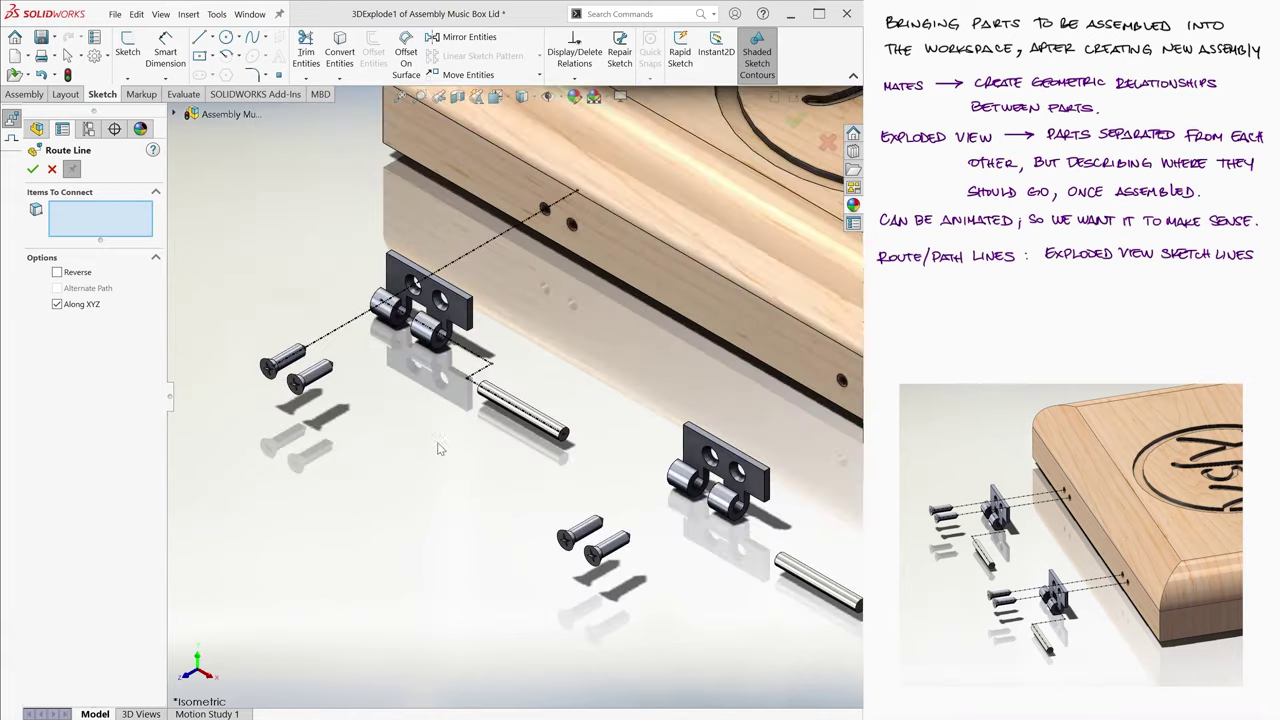
{"action": "left_click", "coordinate": [378, 377]}
{"action": "right_click", "coordinate": [558, 285]}
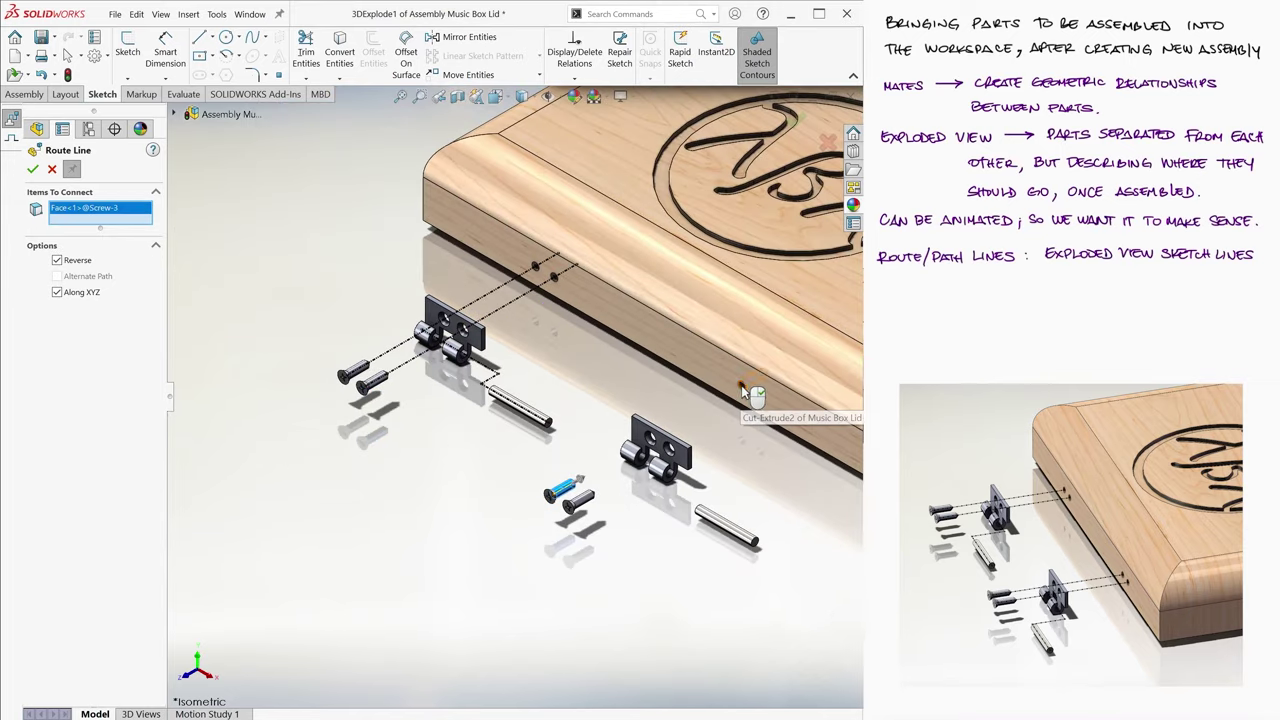
{"action": "left_click", "coordinate": [745, 392]}
{"action": "left_click", "coordinate": [660, 466]}
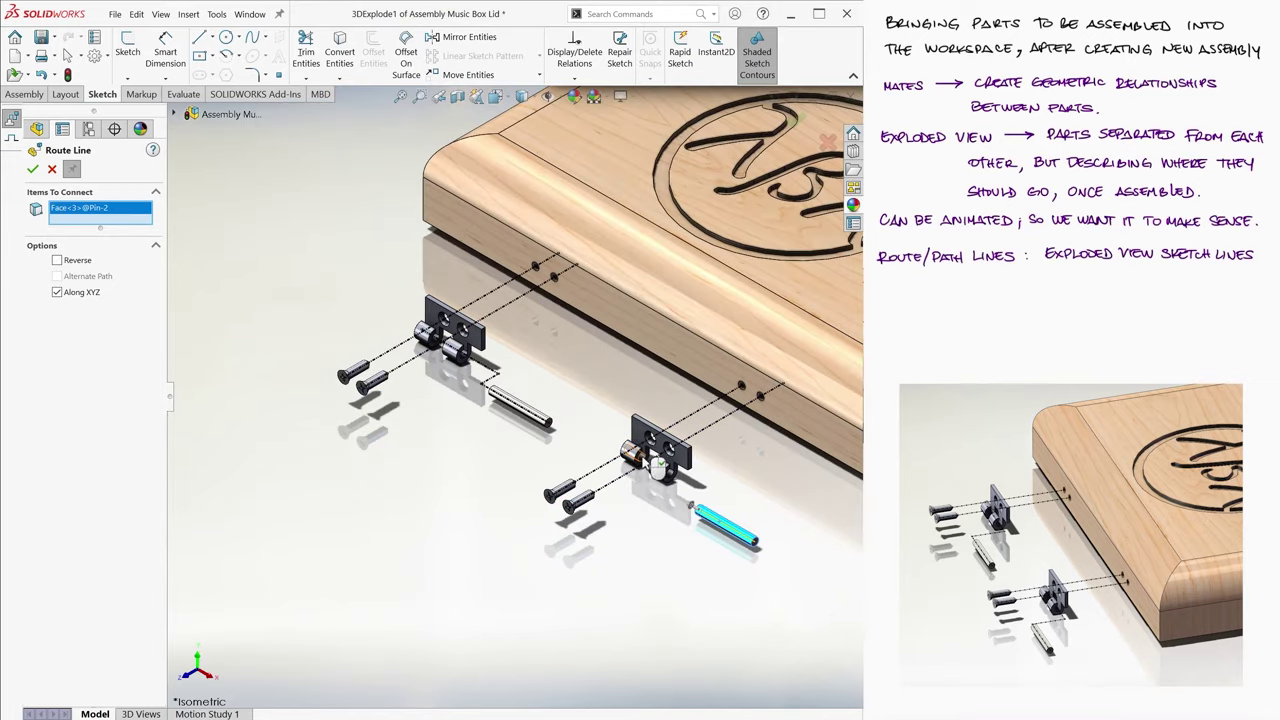
{"action": "key", "text": "Return"}
Step: Clear the stray upper-hinge selection and close the Route Line tool
{"action": "scroll", "coordinate": [728, 482], "scroll_direction": "down", "scroll_amount": 2}
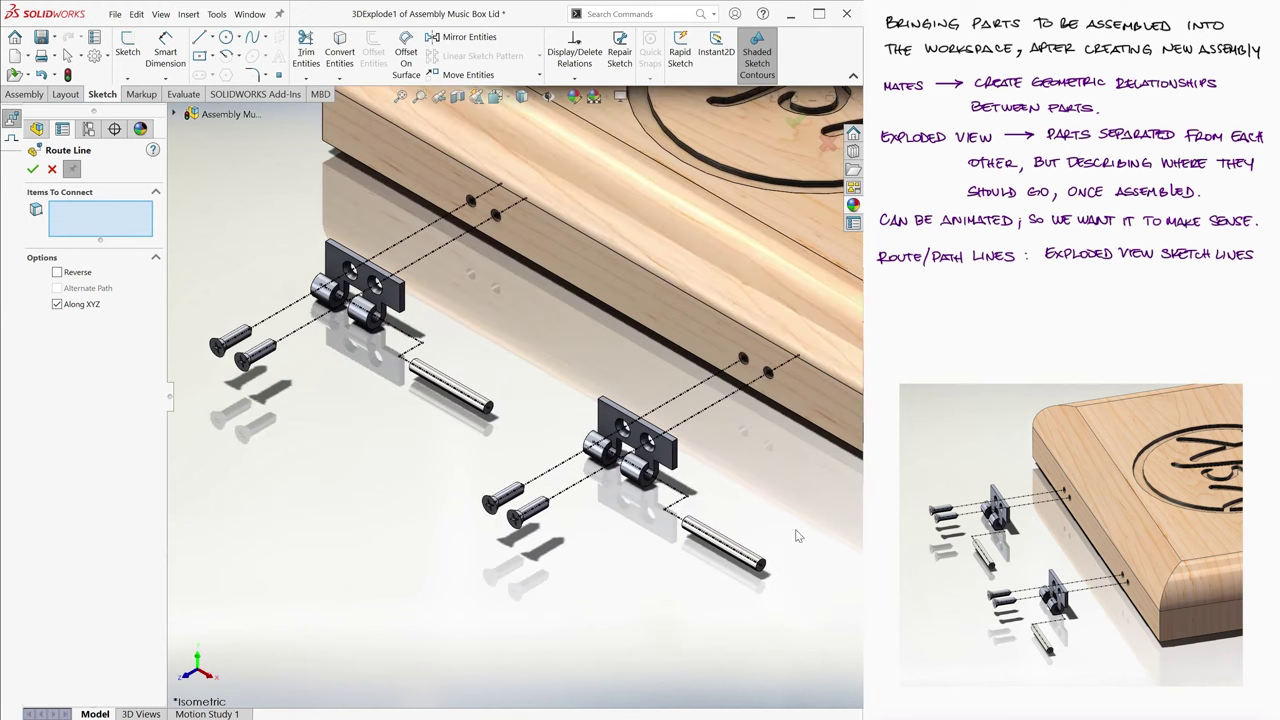
{"action": "left_click", "coordinate": [380, 300]}
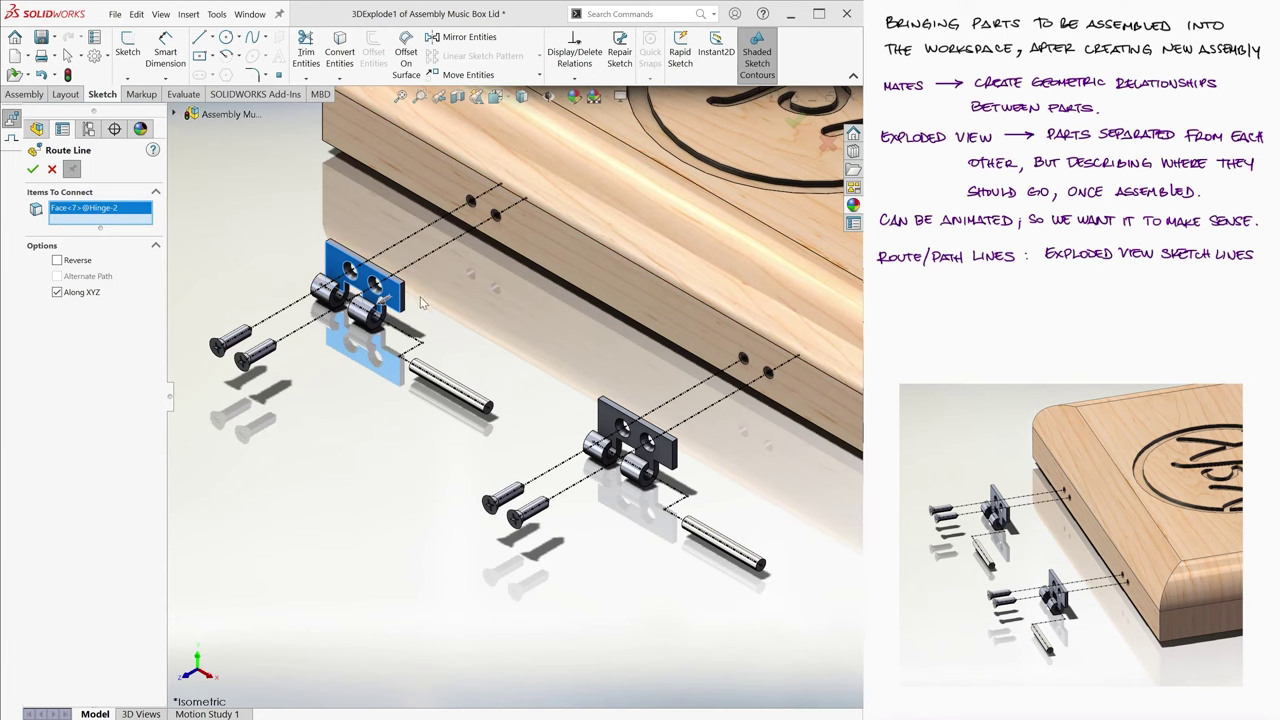
{"action": "left_click", "coordinate": [377, 292]}
{"action": "scroll", "coordinate": [377, 292], "scroll_direction": "down", "scroll_amount": 3}
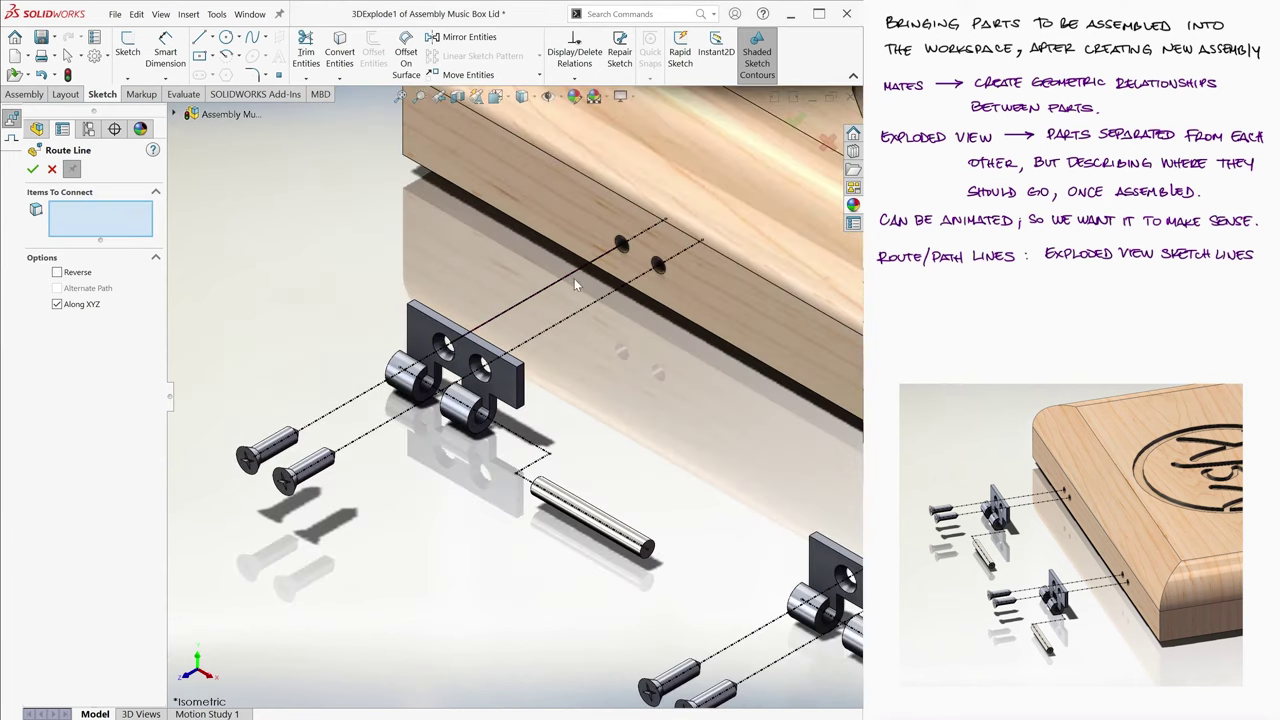
{"action": "left_click", "coordinate": [500, 331]}
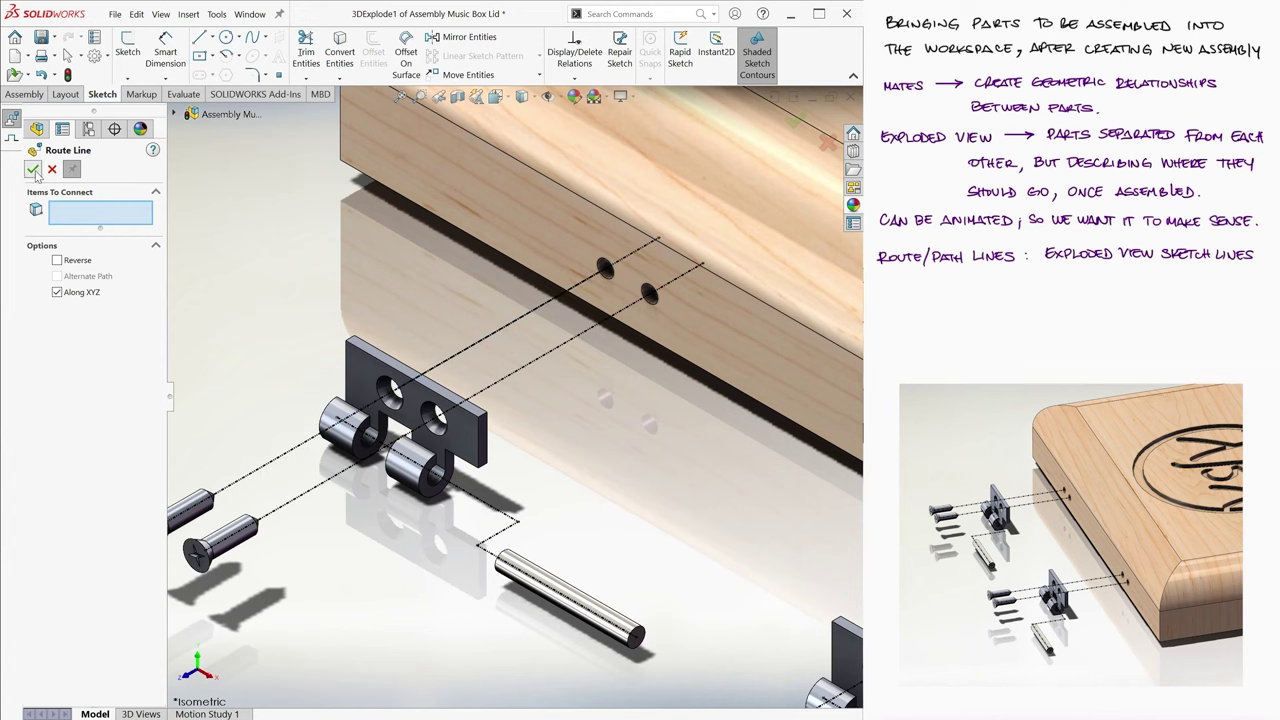
Step: Exit the route-line sketch and fit the whole lid in view
{"action": "key", "text": "Escape"}
{"action": "scroll", "coordinate": [618, 407], "scroll_direction": "up", "scroll_amount": 5}
{"action": "key", "text": "f"}
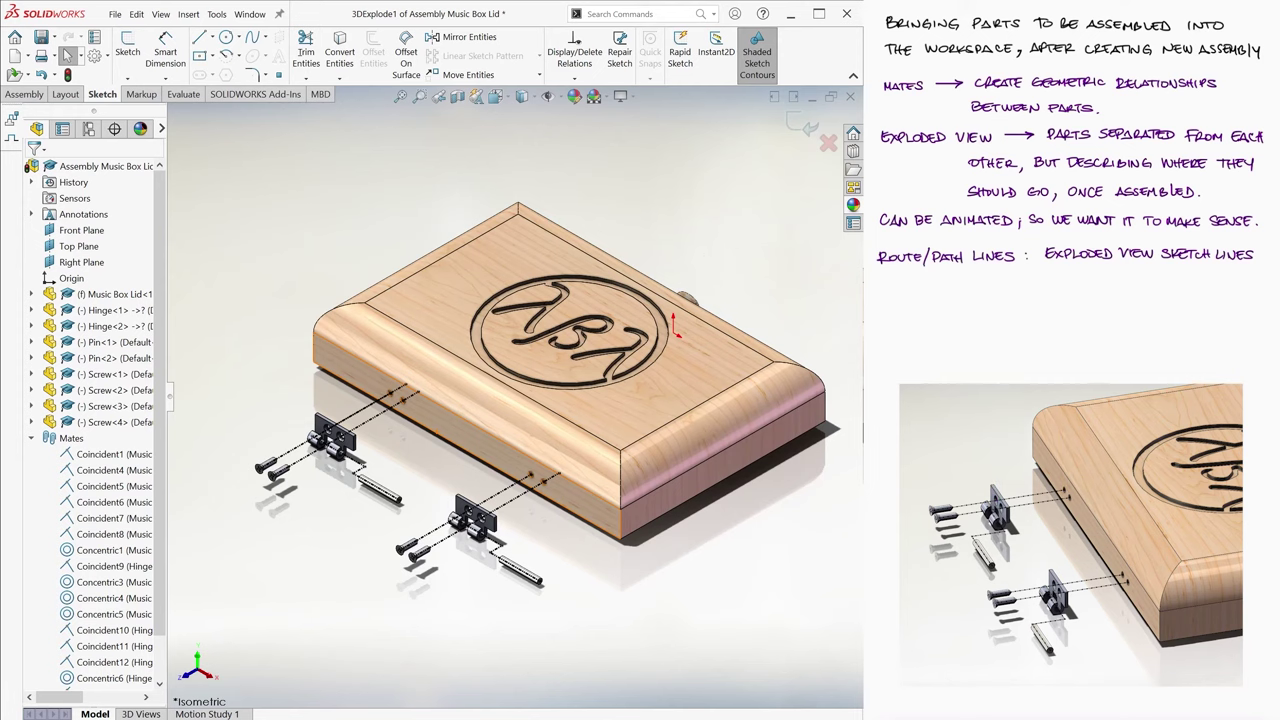
Step: Edit Exploded View1, reopening Explode Steps 1–4 and moving a step below Explode Step2
{"action": "left_click", "coordinate": [89, 131]}
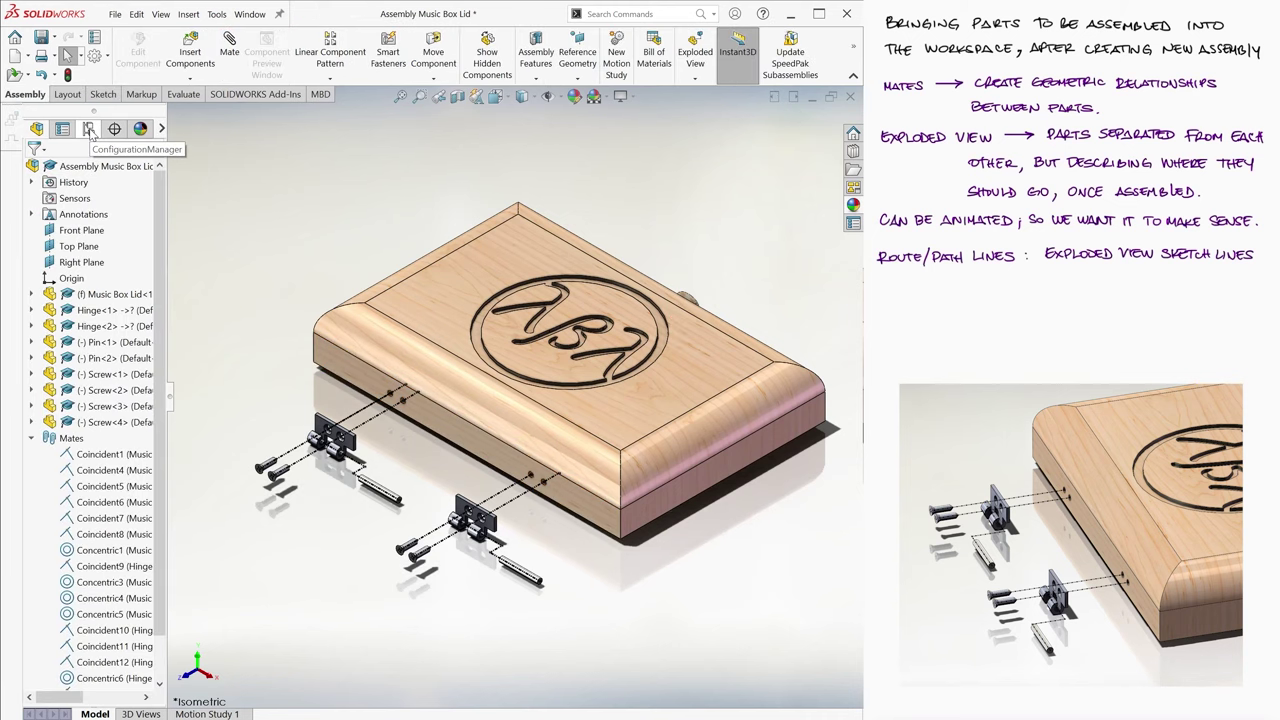
{"action": "right_click", "coordinate": [122, 207]}
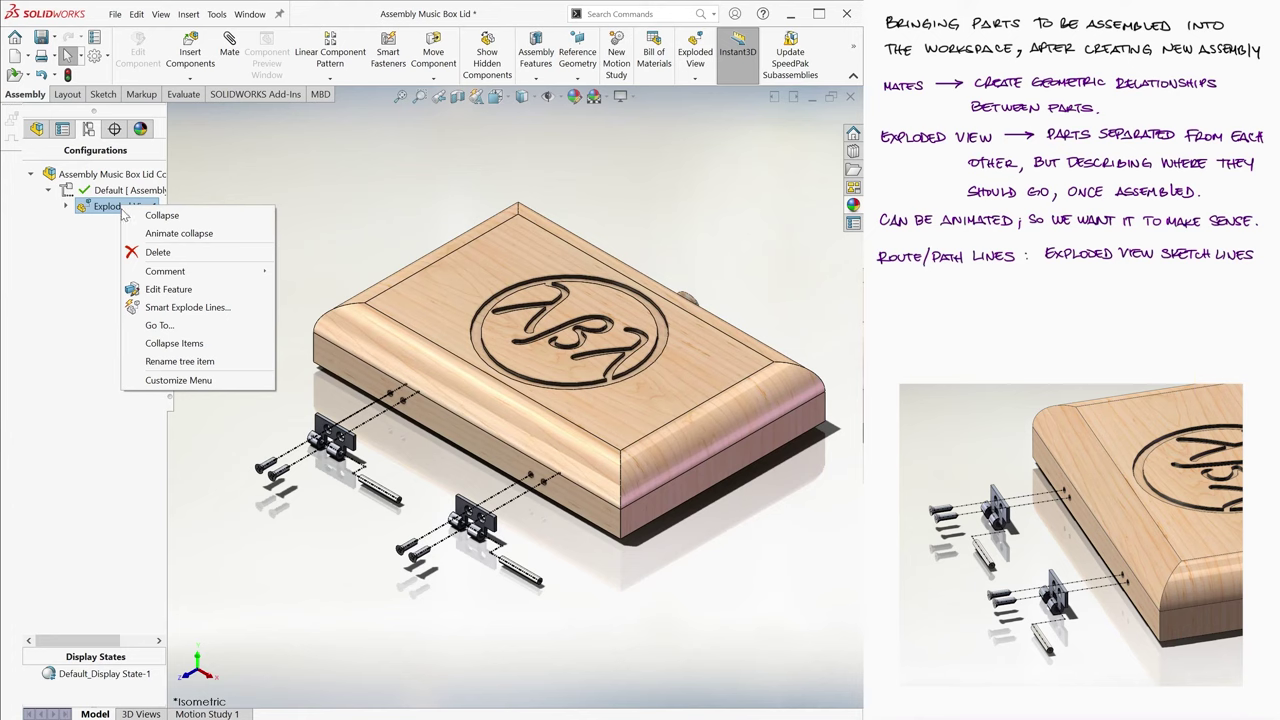
{"action": "left_click", "coordinate": [168, 289]}
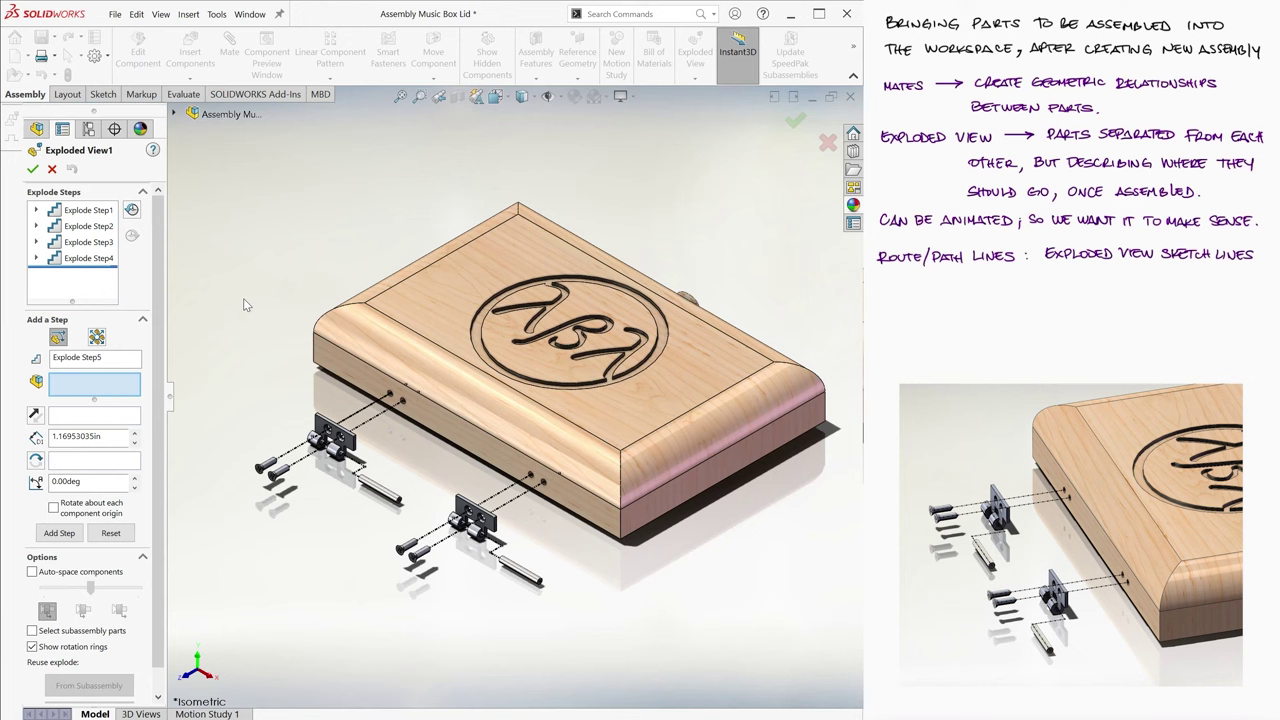
{"action": "double_click", "coordinate": [88, 210]}
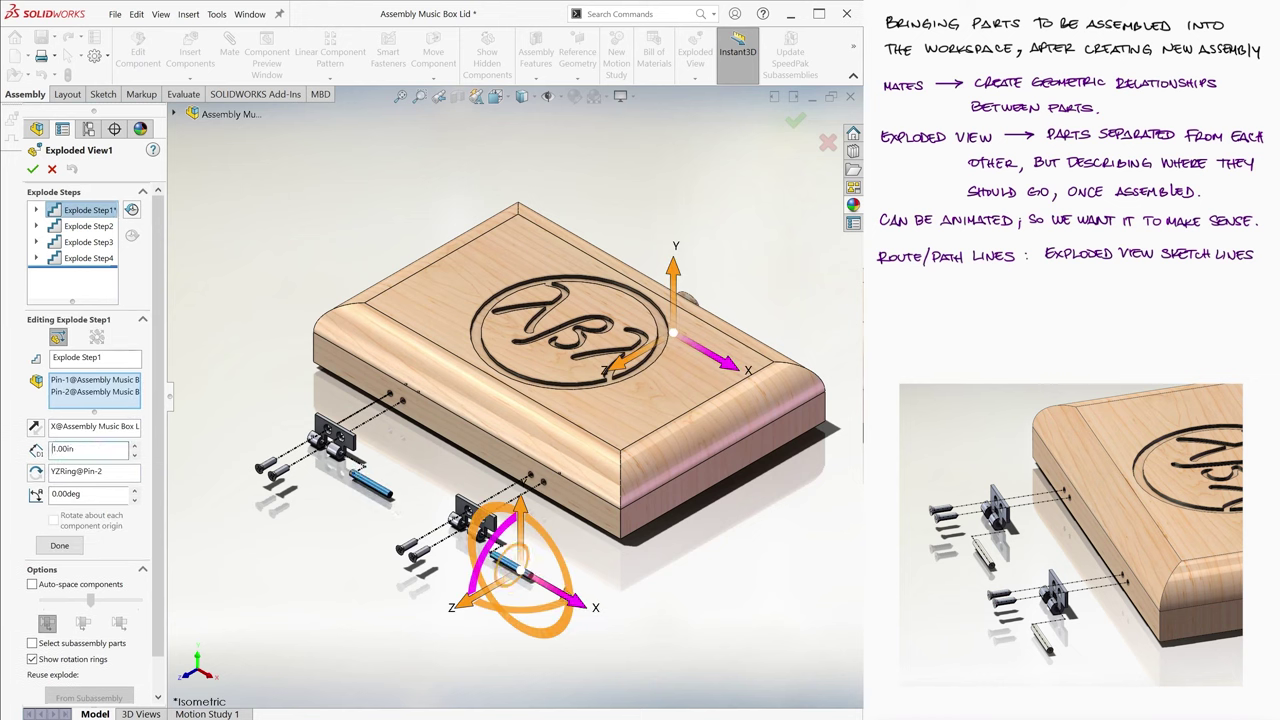
{"action": "double_click", "coordinate": [88, 226]}
{"action": "double_click", "coordinate": [88, 258]}
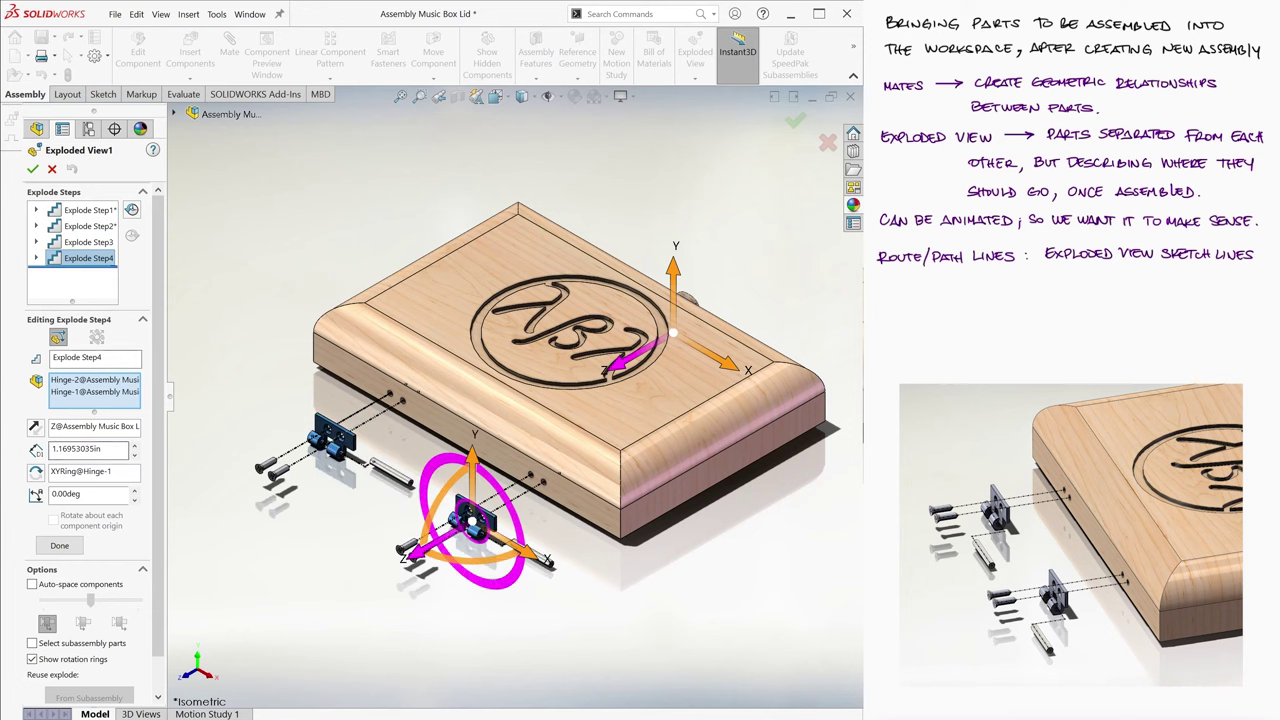
{"action": "double_click", "coordinate": [88, 242]}
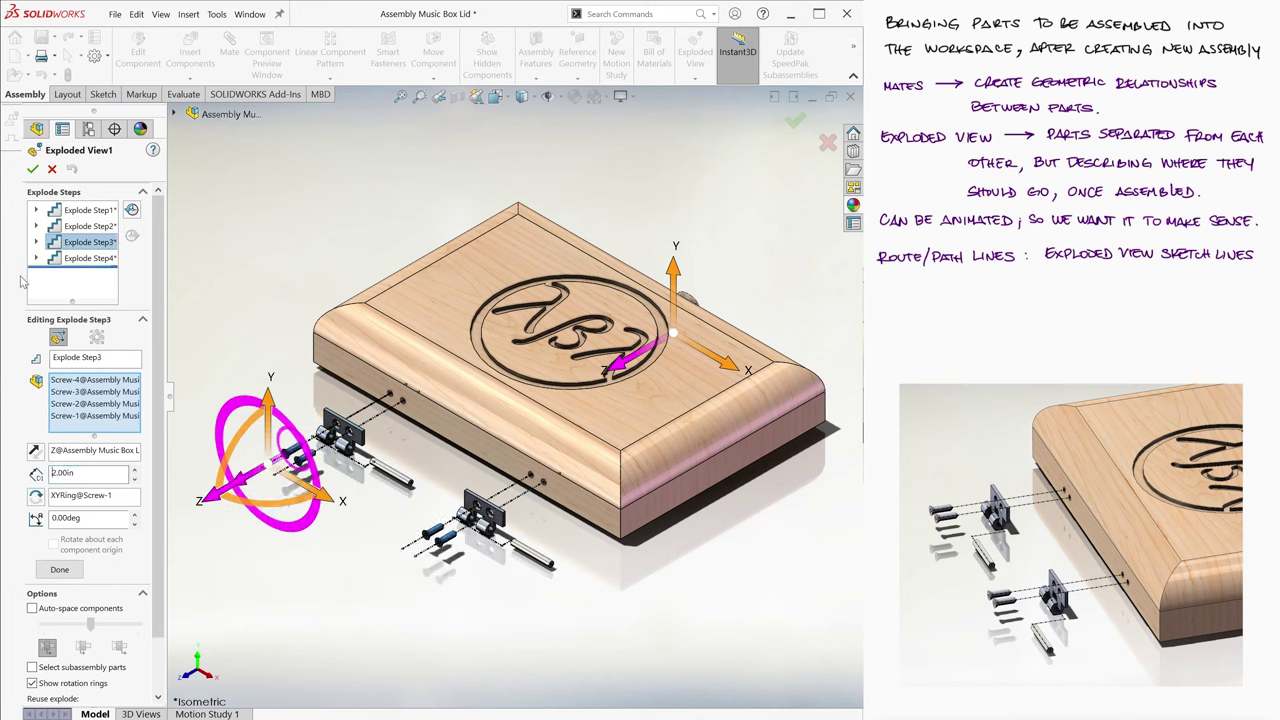
{"action": "mouse_move", "coordinate": [80, 258]}
{"action": "left_mouse_down"}
{"action": "mouse_move", "coordinate": [92, 226]}
{"action": "mouse_move", "coordinate": [84, 262]}
{"action": "left_mouse_up"}
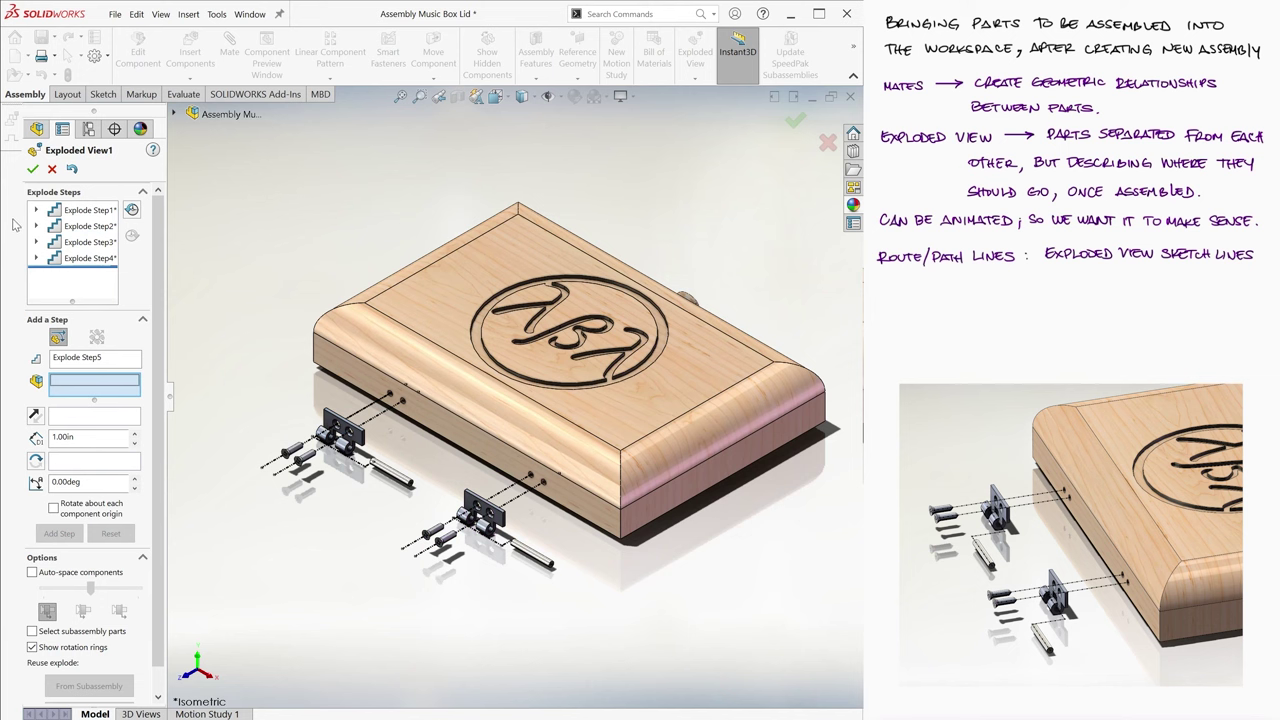
Step: Accept the explode edits, then delete and confirm removal of the 3DExplode1 sketch
{"action": "left_click", "coordinate": [32, 168]}
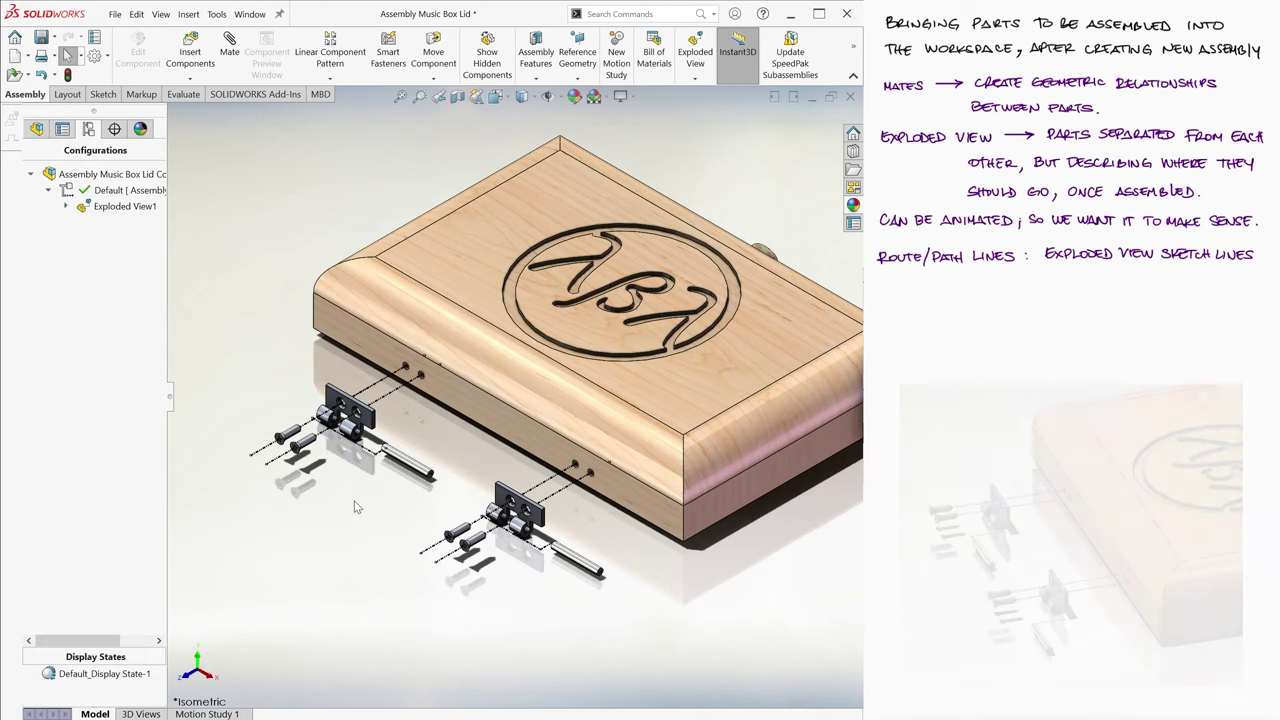
{"action": "left_click", "coordinate": [66, 206]}
{"action": "right_click", "coordinate": [118, 222]}
{"action": "left_click", "coordinate": [170, 341]}
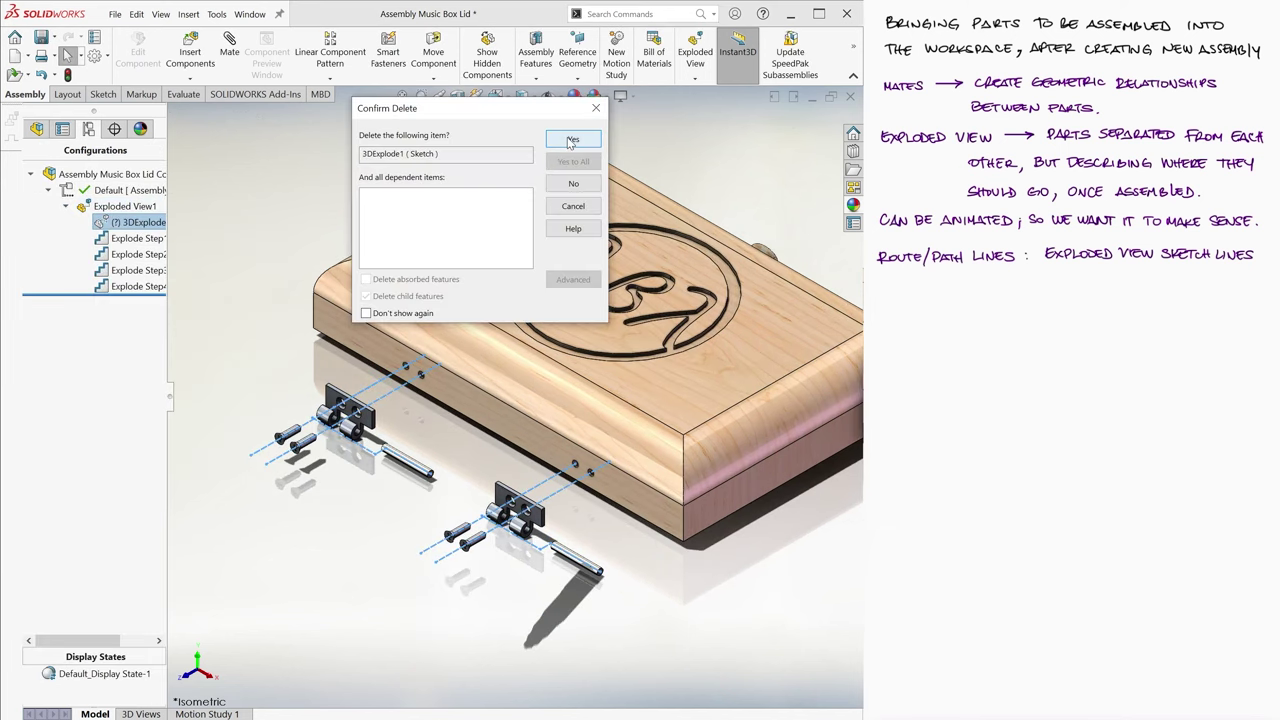
{"action": "left_click", "coordinate": [574, 141]}
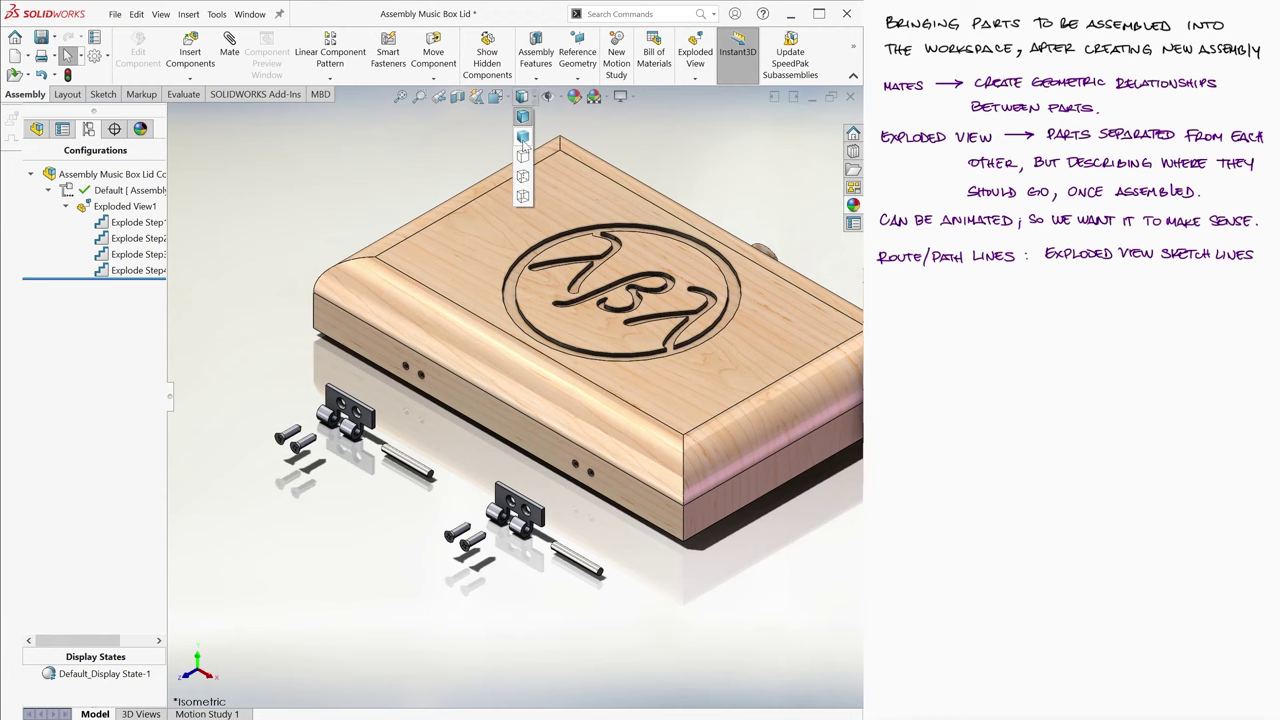
{"action": "scroll", "coordinate": [433, 385], "scroll_direction": "down", "scroll_amount": 2}
{"action": "scroll", "coordinate": [433, 385], "scroll_direction": "up", "scroll_amount": 3}
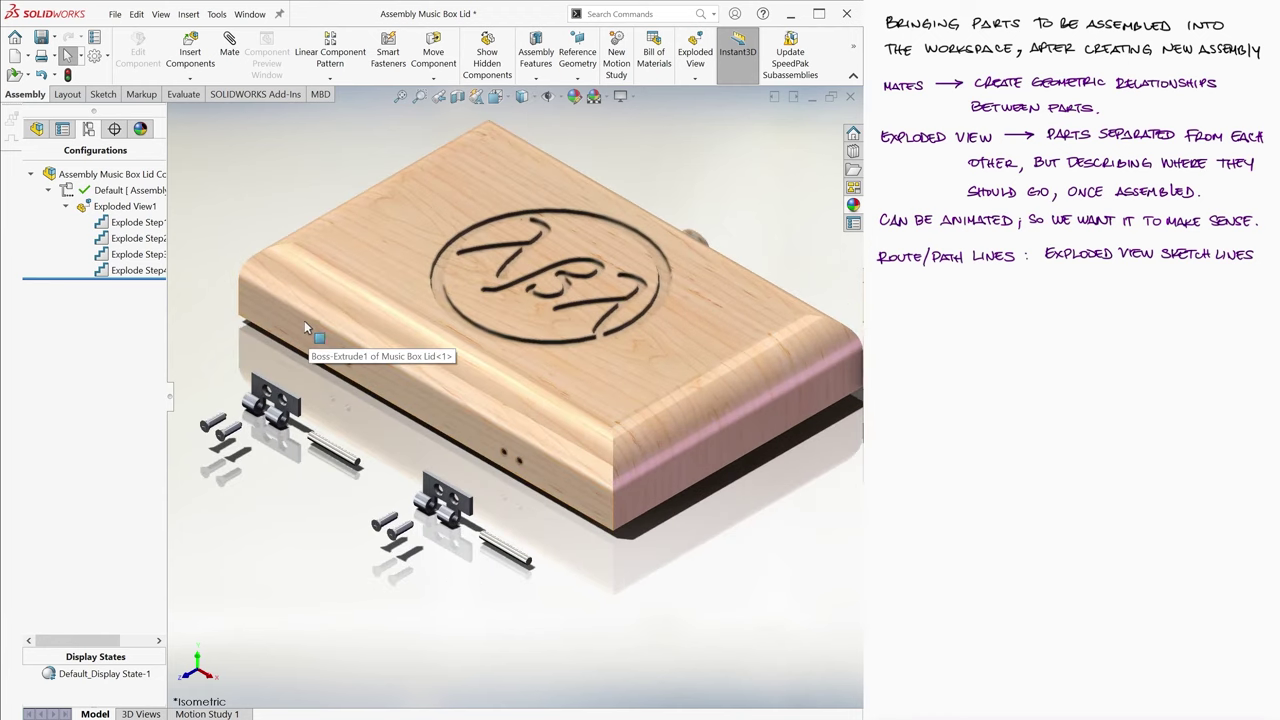
{"action": "scroll", "coordinate": [304, 320], "scroll_direction": "up", "scroll_amount": 1}
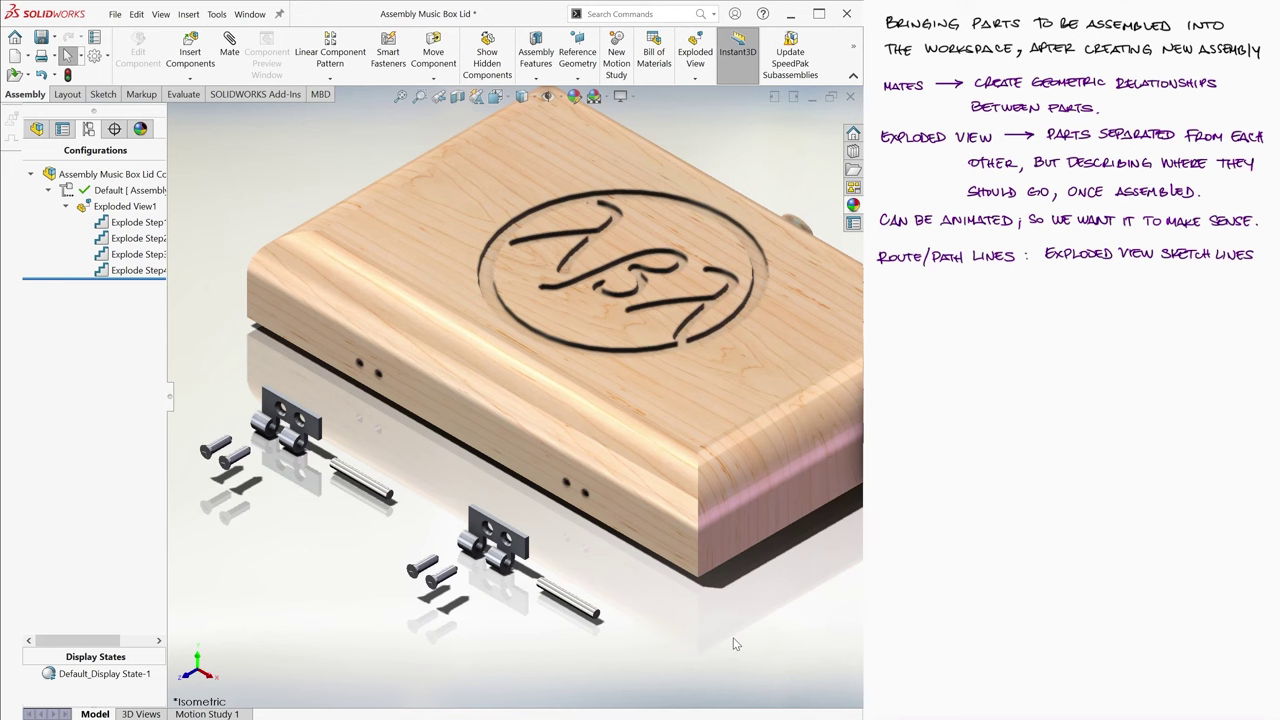